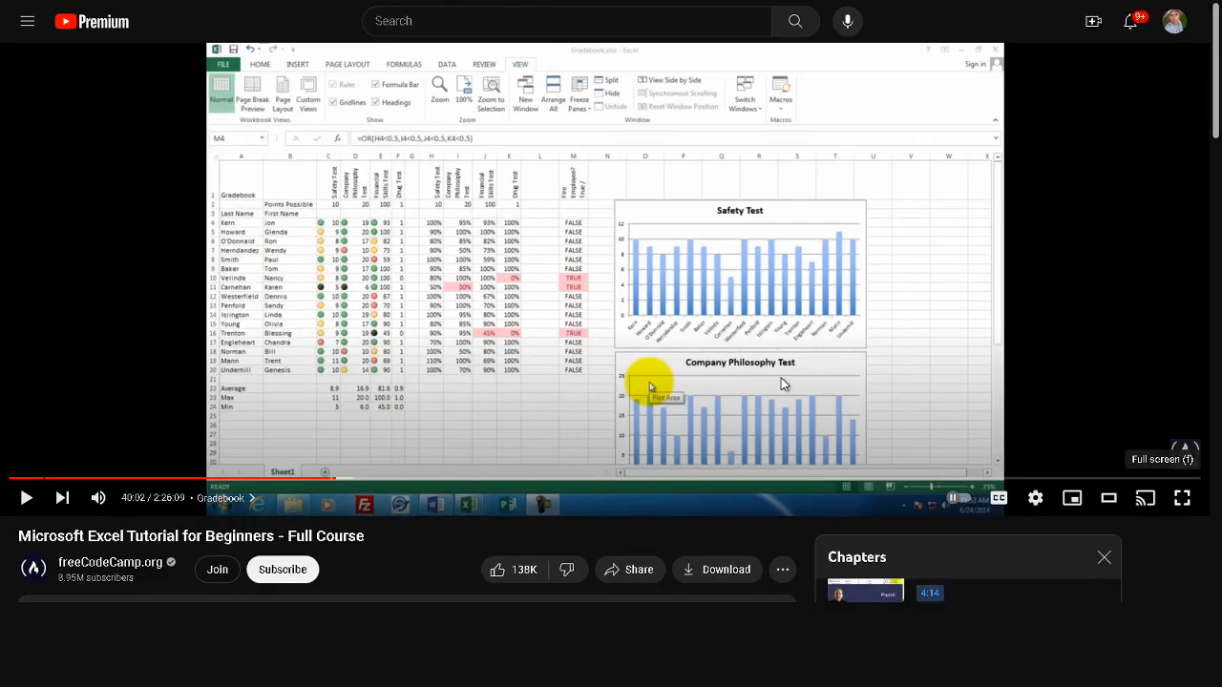
# Show the paused Excel tutorial video in full screen and resume its playback
pyautogui.press('f')
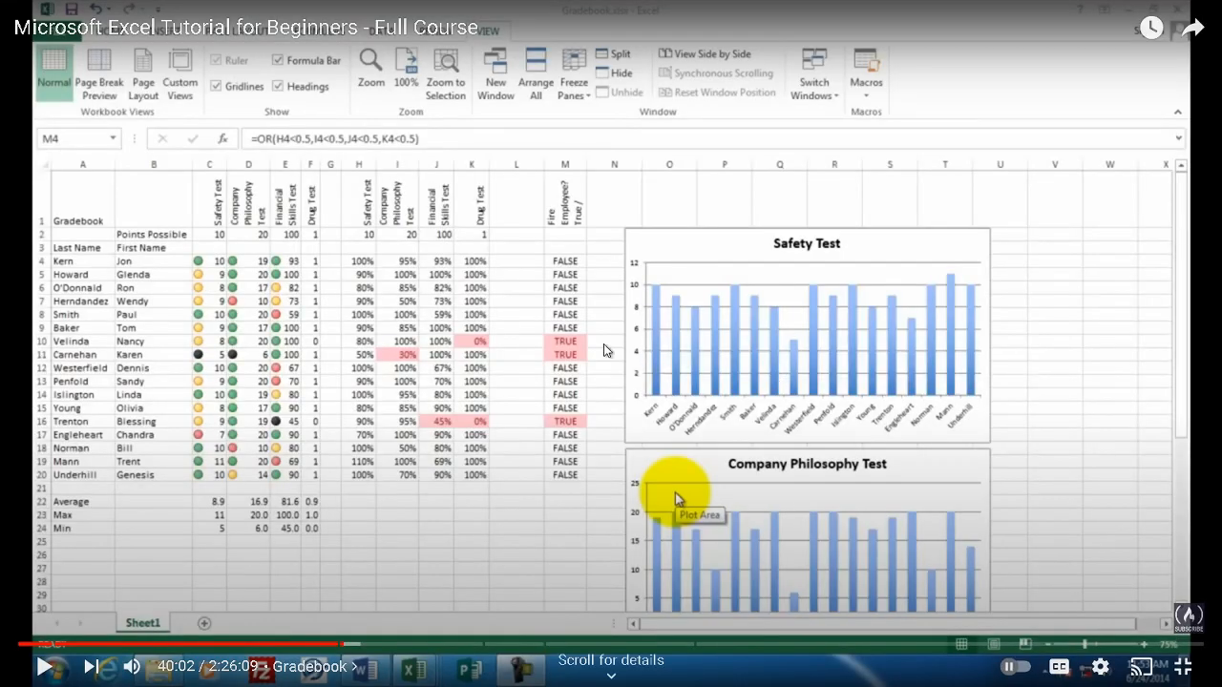
pyautogui.click(604, 348)
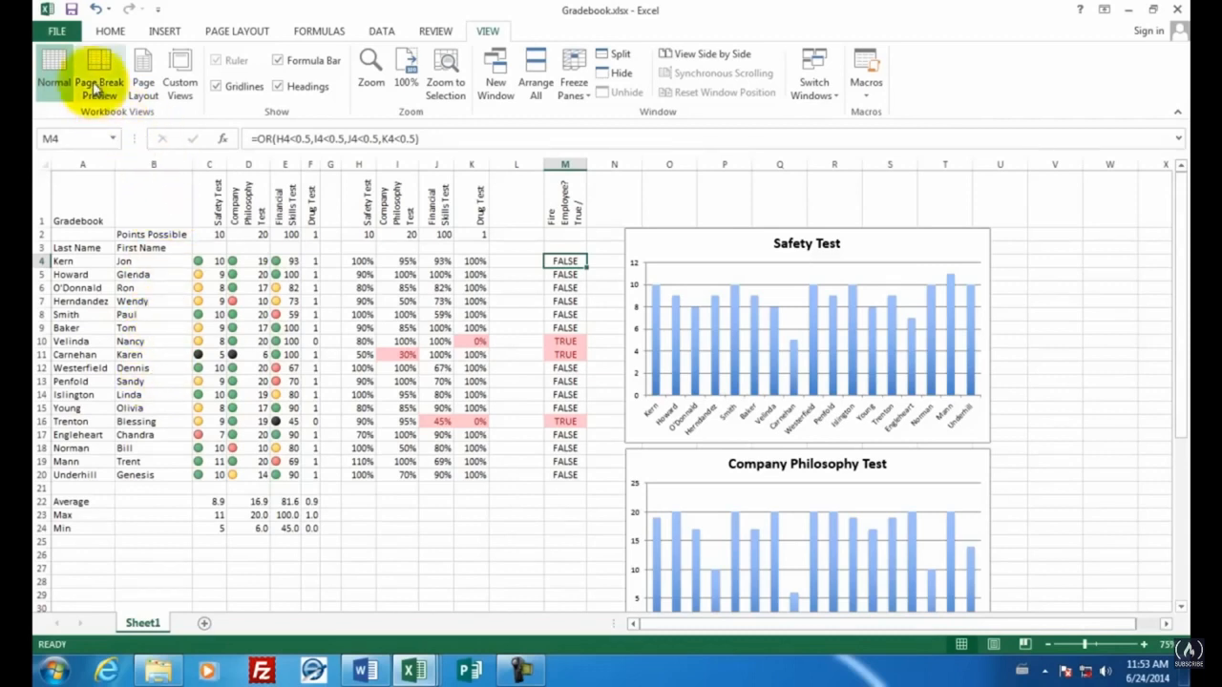
# Create a new blank workbook
pyautogui.click(56, 31)
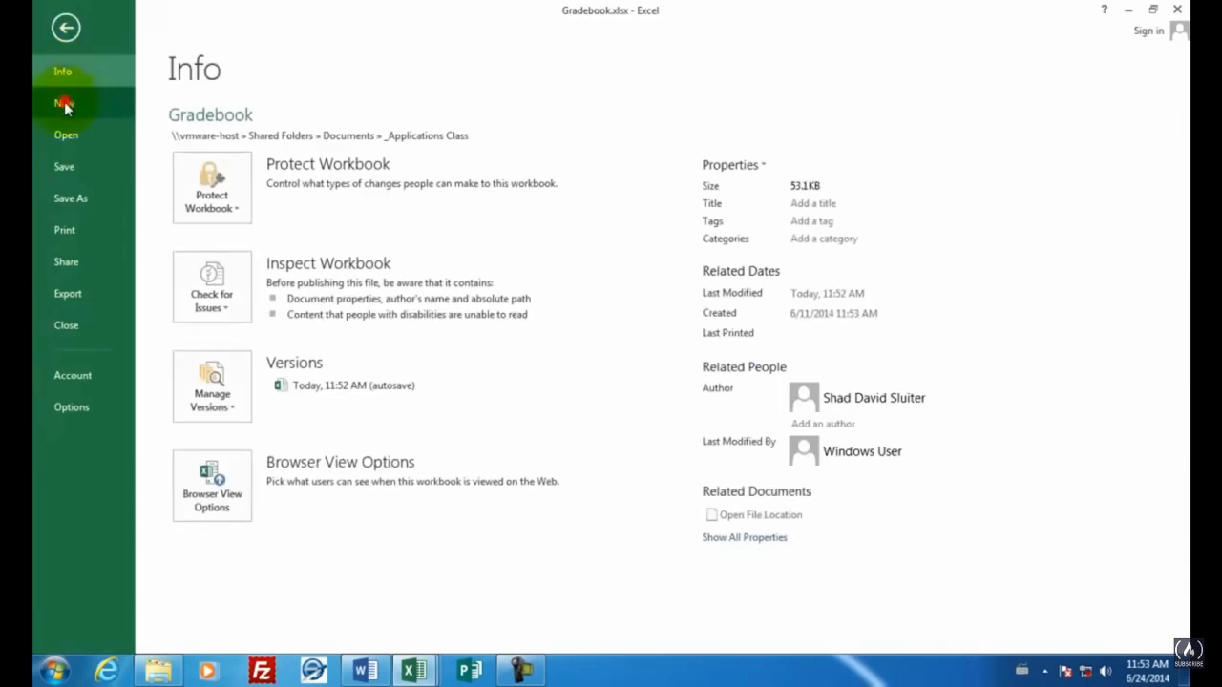
pyautogui.click(64, 101)
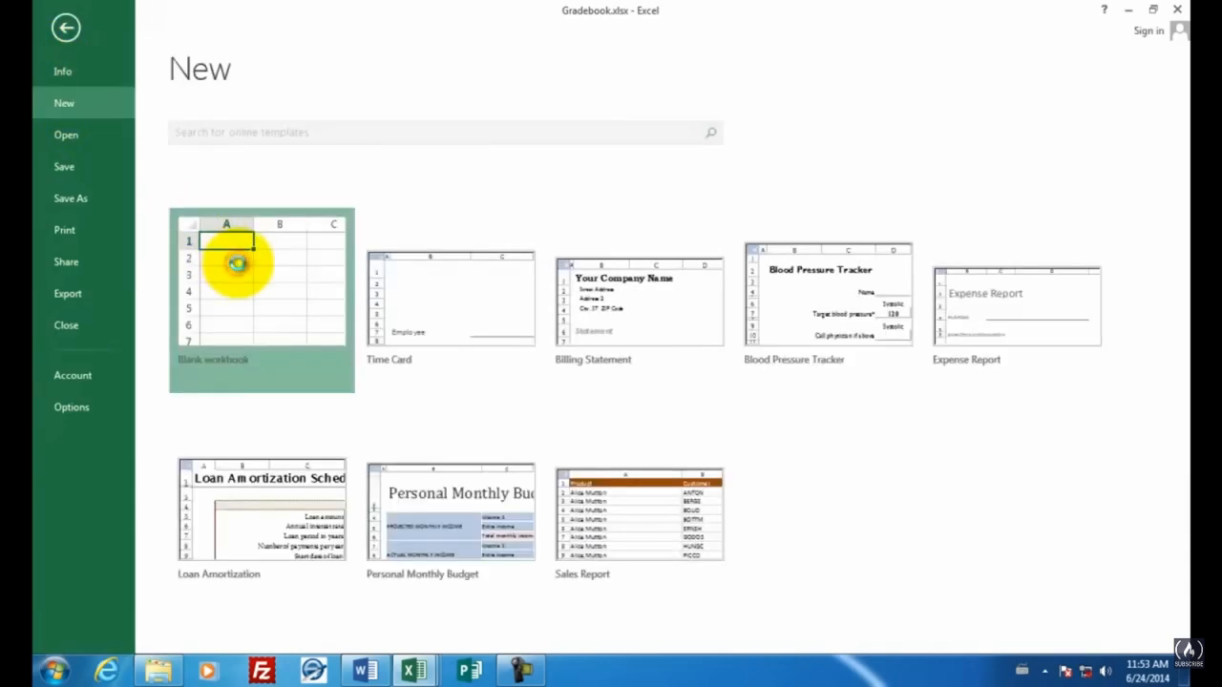
pyautogui.click(239, 262)
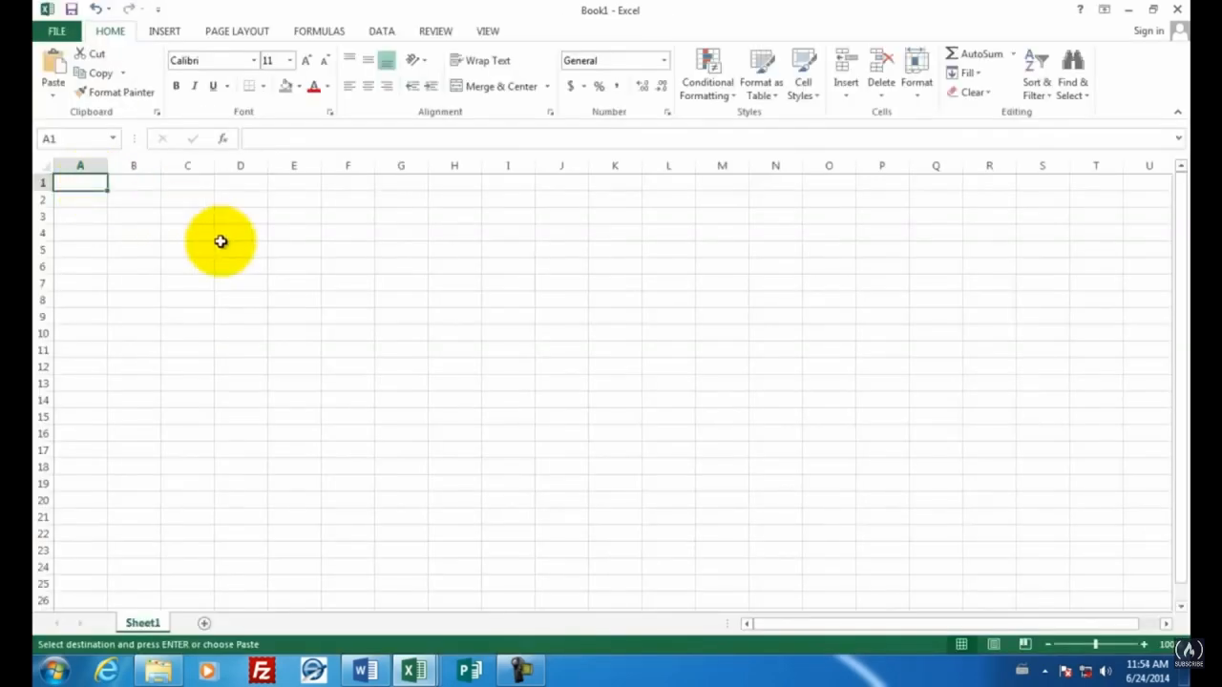
# Enter the title "Gradebook" in A1 and the column headings "Last Name" in A3 and "First Name" in B3
pyautogui.write('Grade')
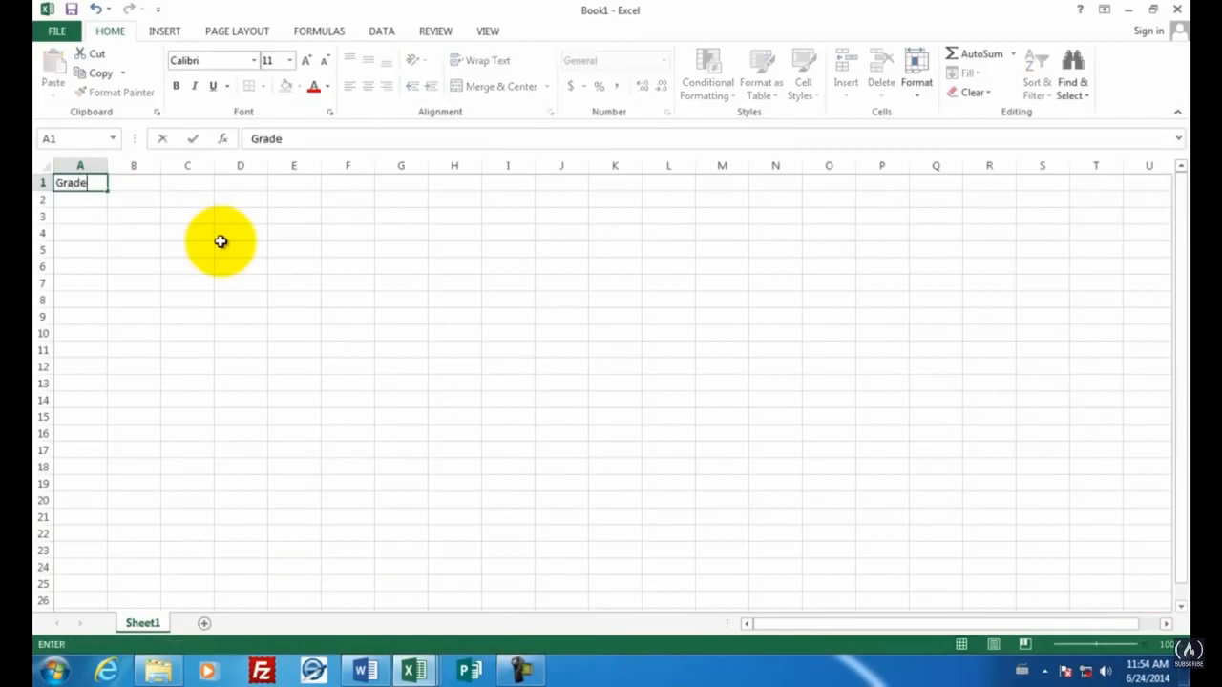
pyautogui.write('book')
pyautogui.press('Return')
pyautogui.press('Return')
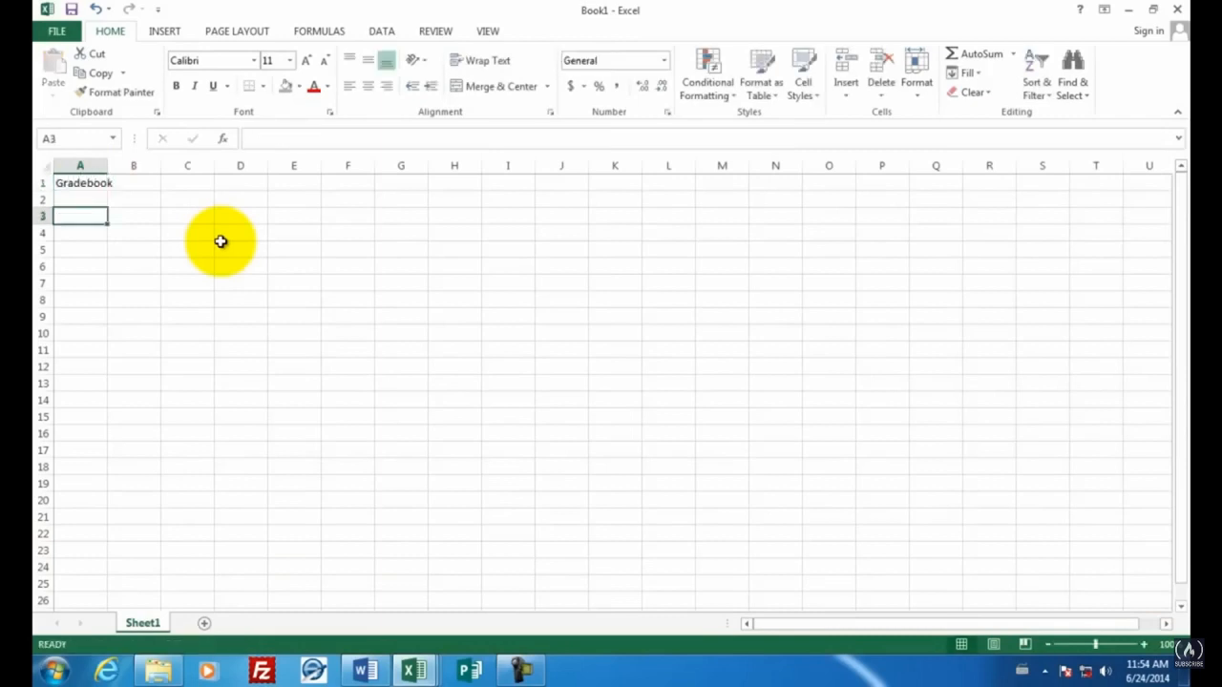
pyautogui.write('Last Name')
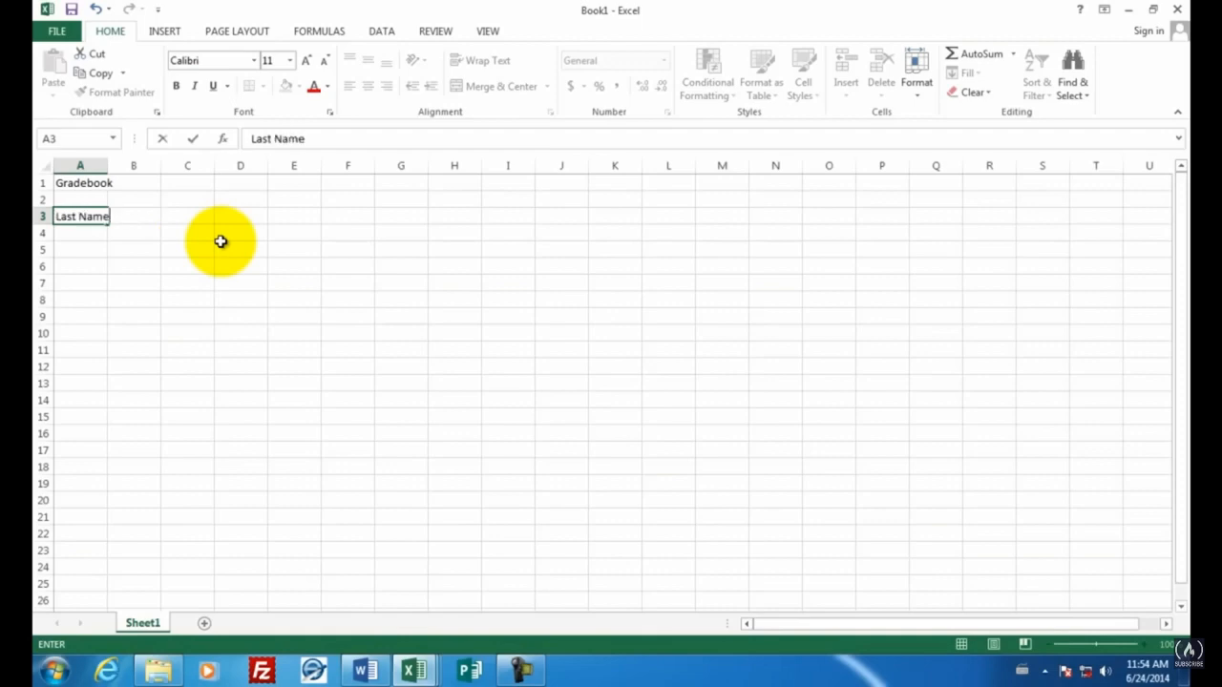
pyautogui.press('Tab')
pyautogui.write('First N')
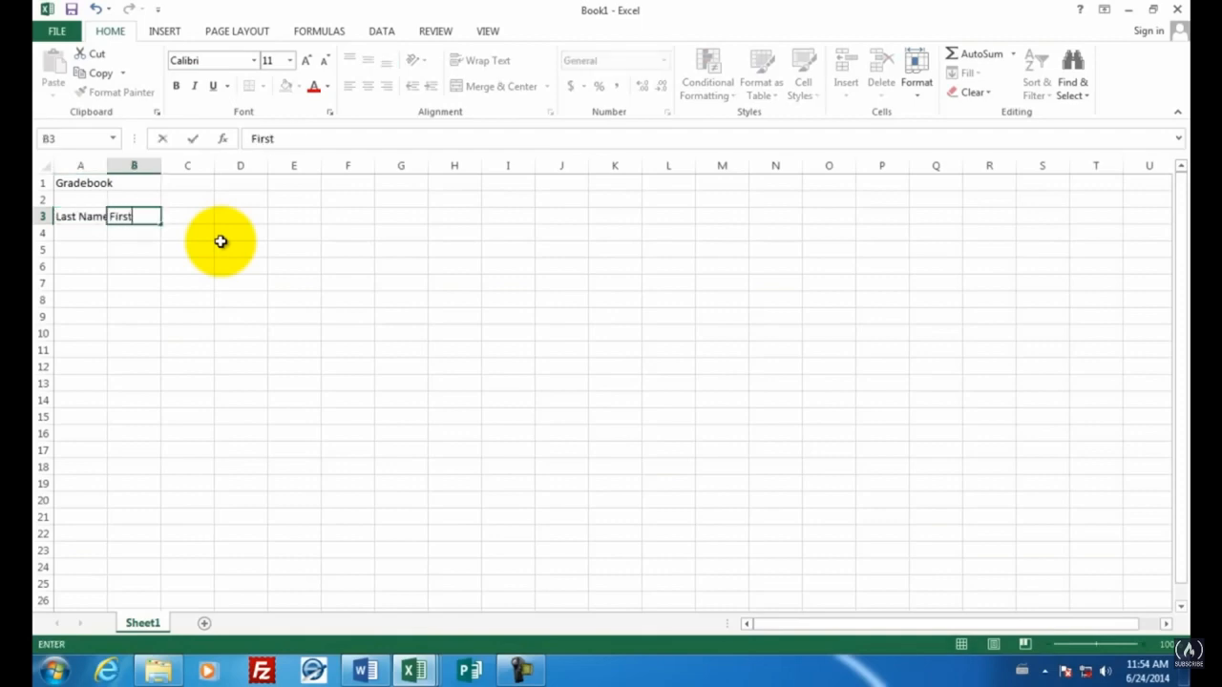
pyautogui.write('ame')
pyautogui.press('Return')
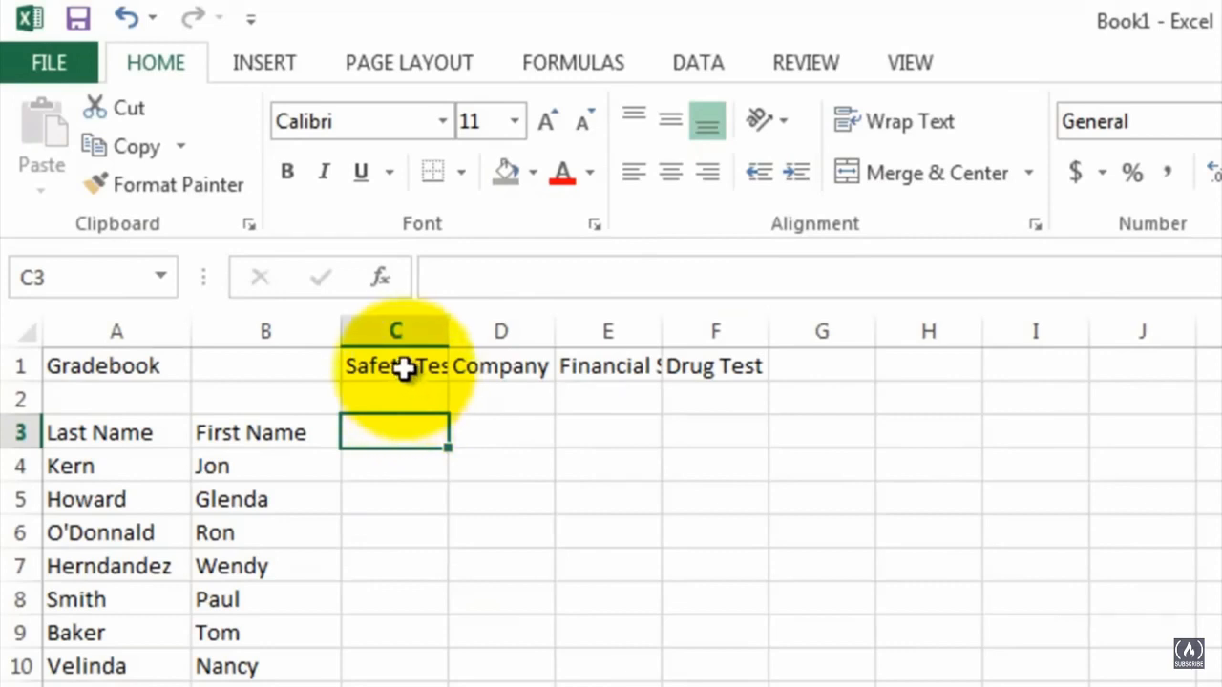
# Rotate the four test headings in C1:F1 with Rotate Text Up and narrow columns C to F to fit them
pyautogui.click(404, 366)
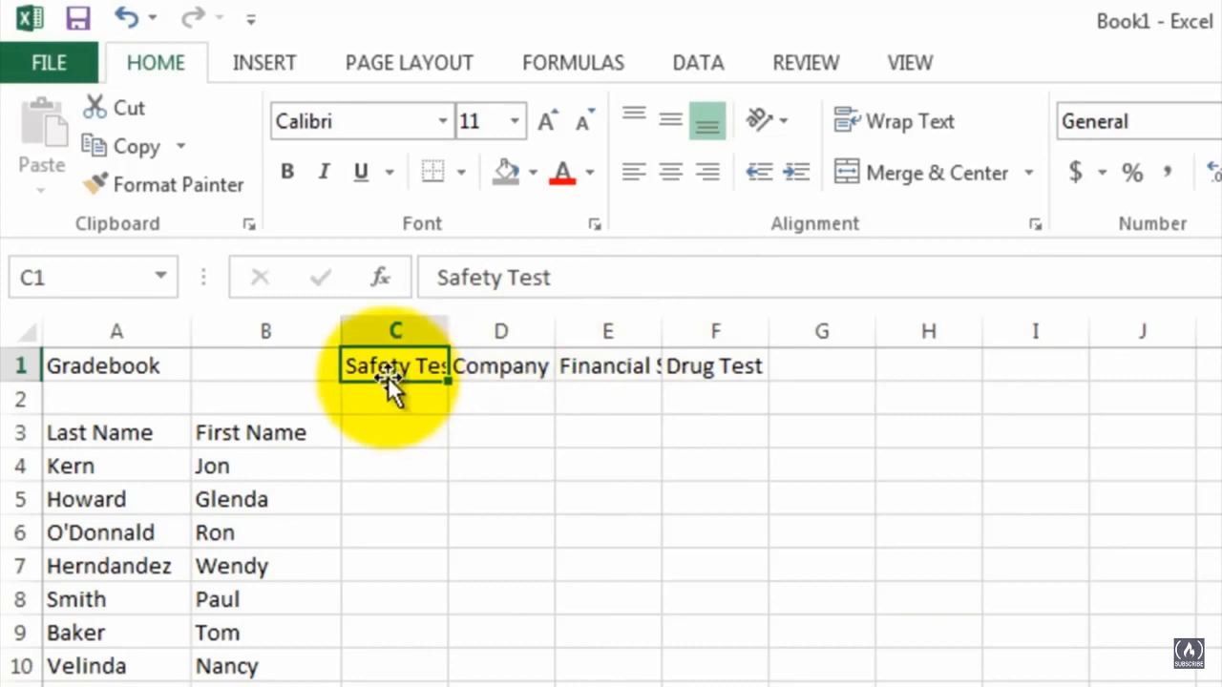
pyautogui.click(488, 365)
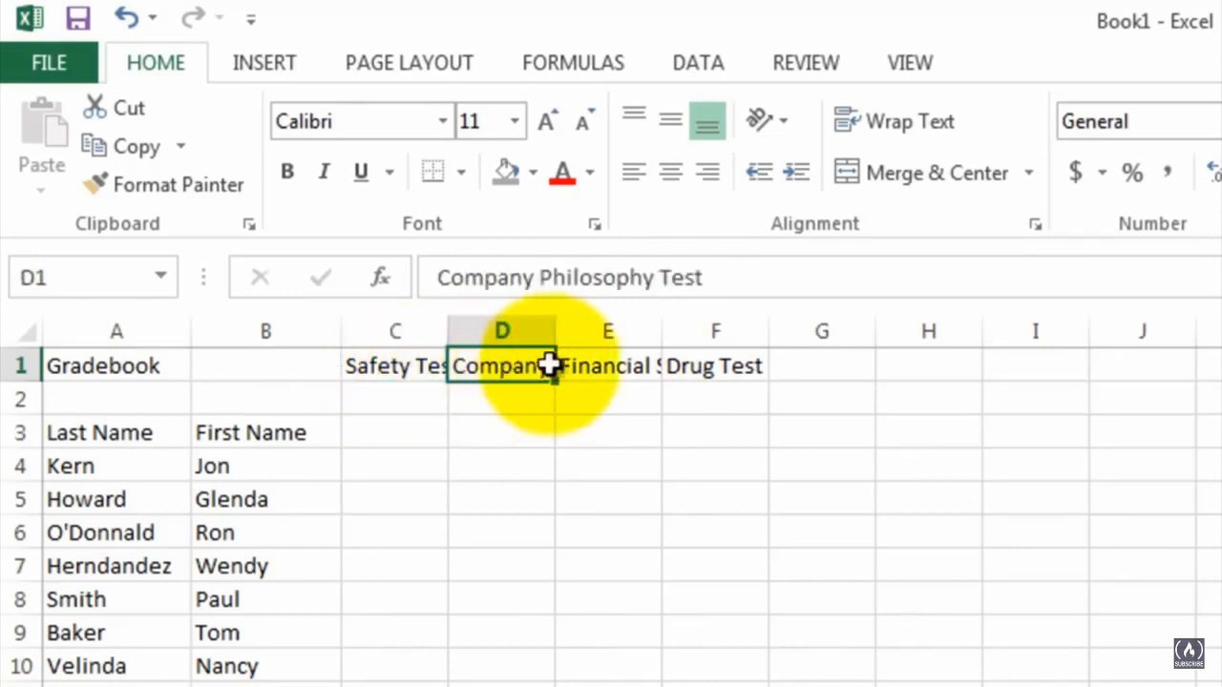
pyautogui.click(605, 368)
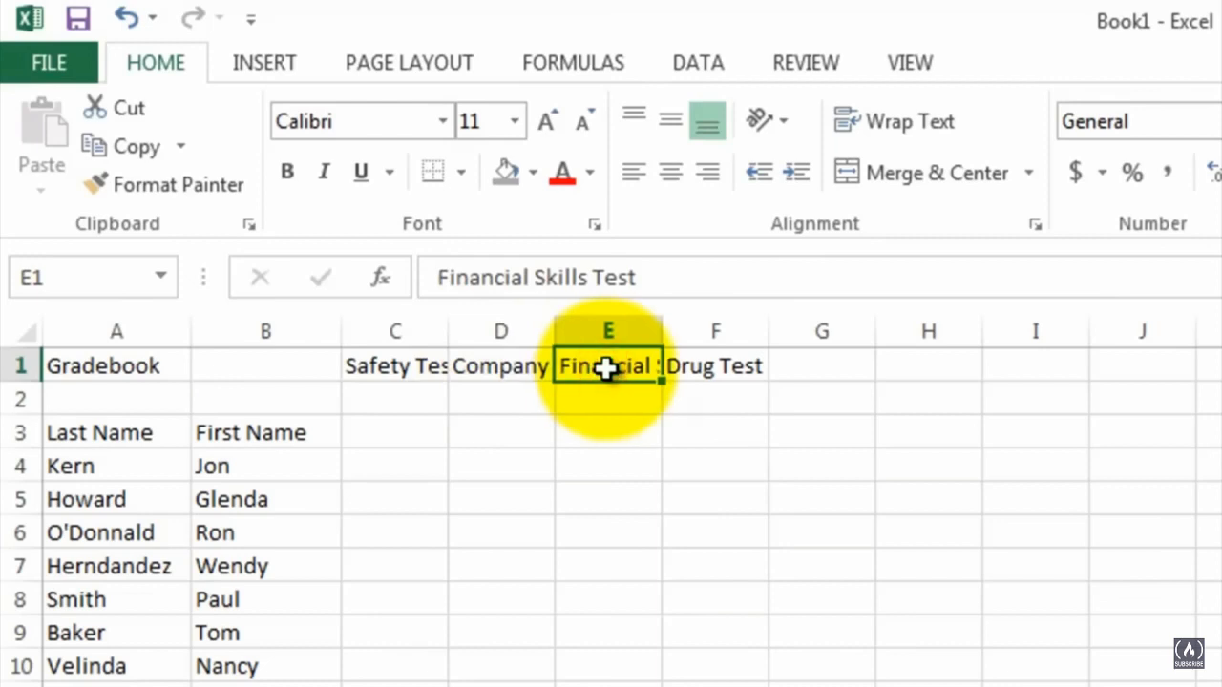
pyautogui.click(710, 368)
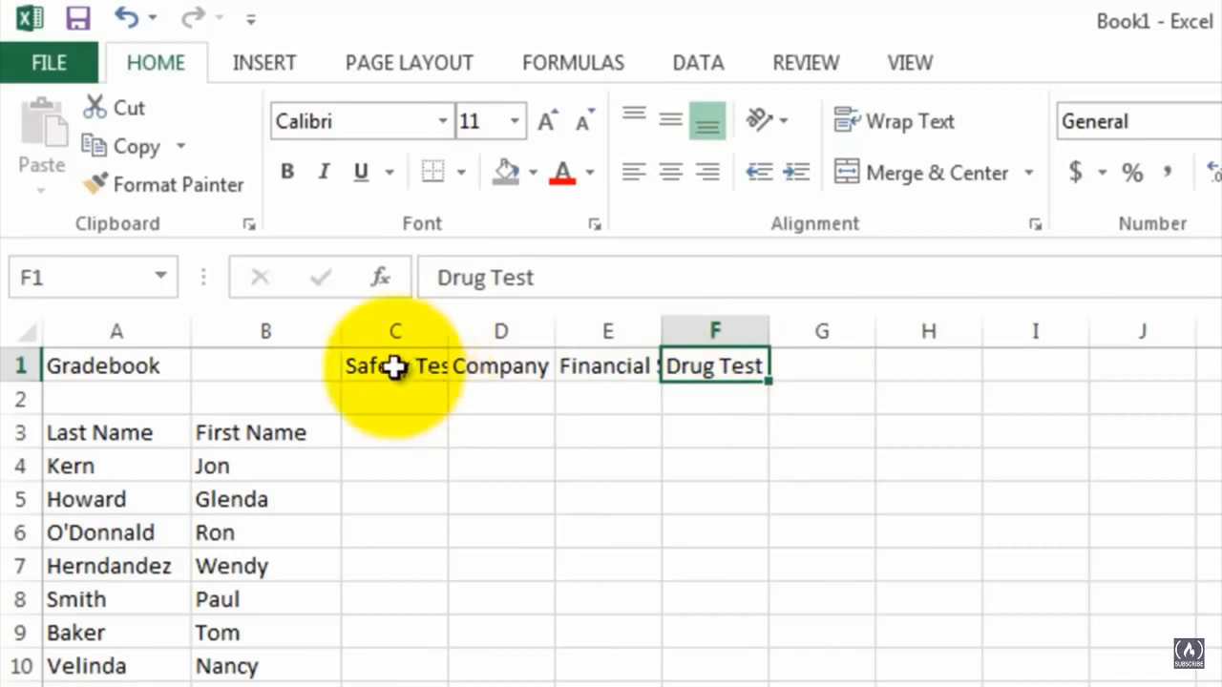
pyautogui.moveTo(395, 366); pyautogui.dragTo(711, 367)
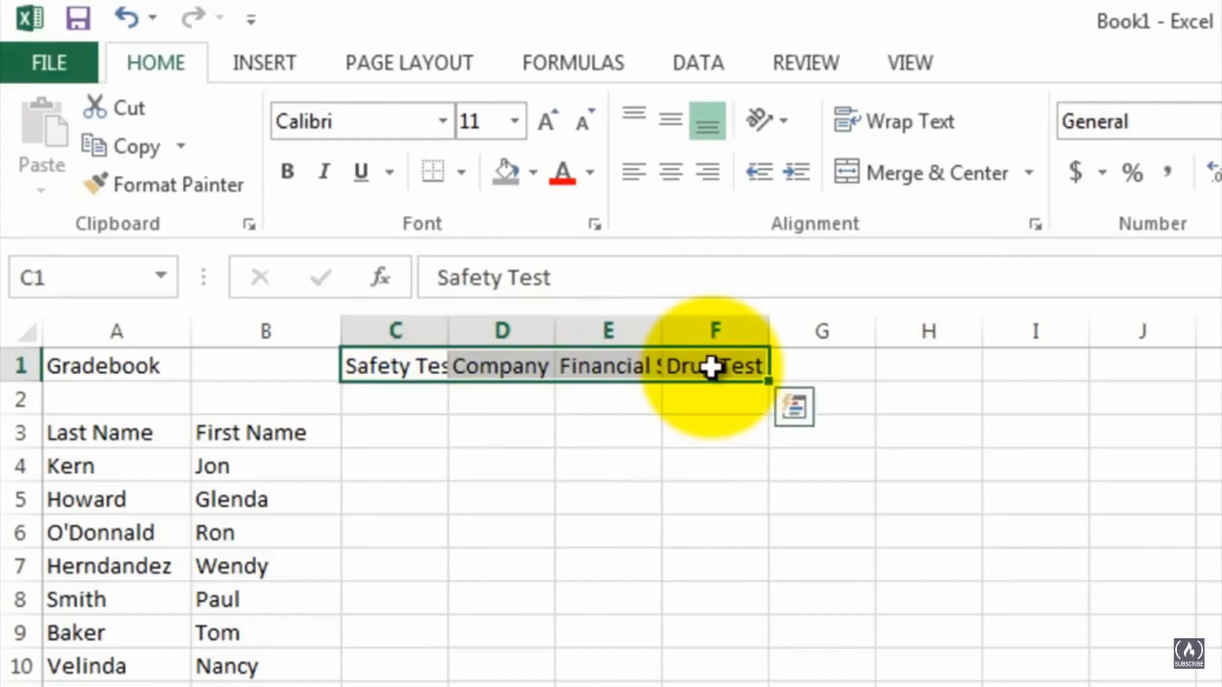
pyautogui.click(759, 119)
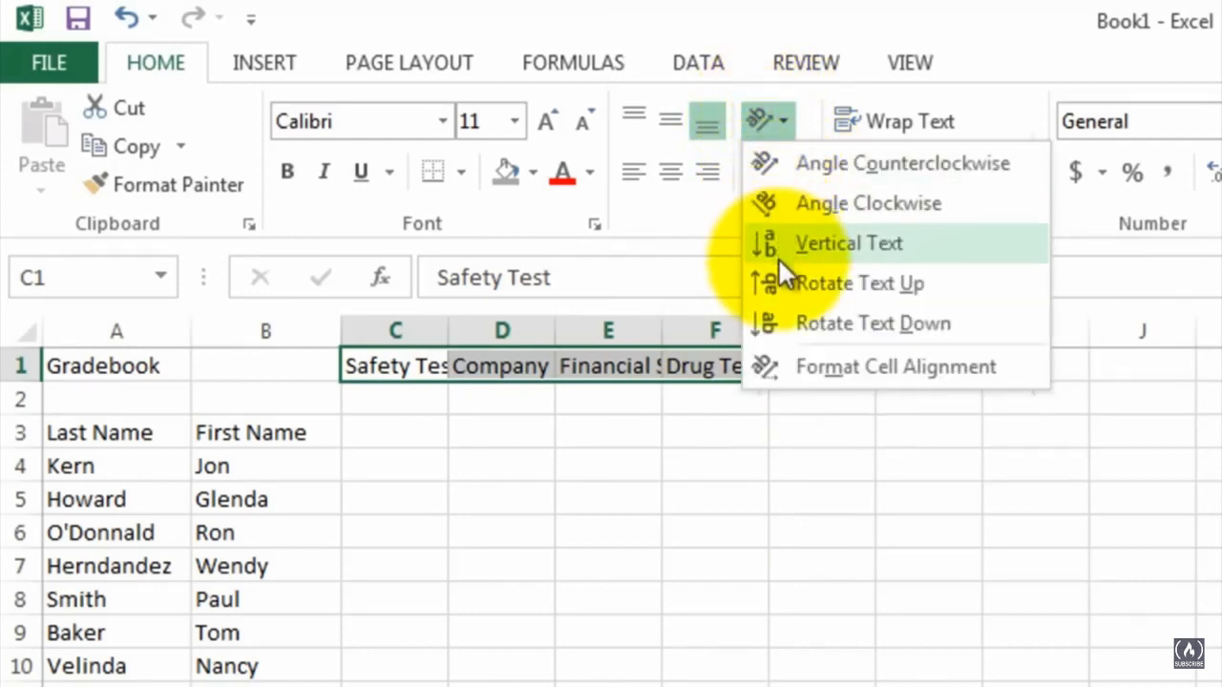
pyautogui.click(803, 292)
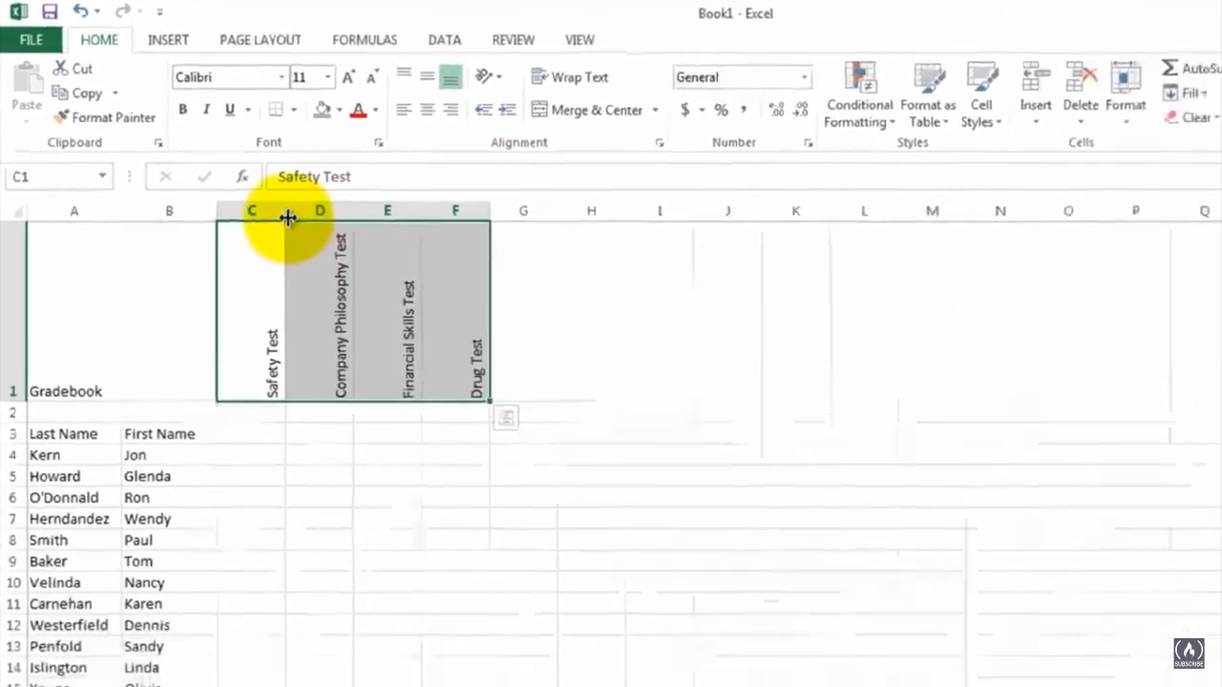
pyautogui.moveTo(287, 218); pyautogui.dragTo(332, 207)
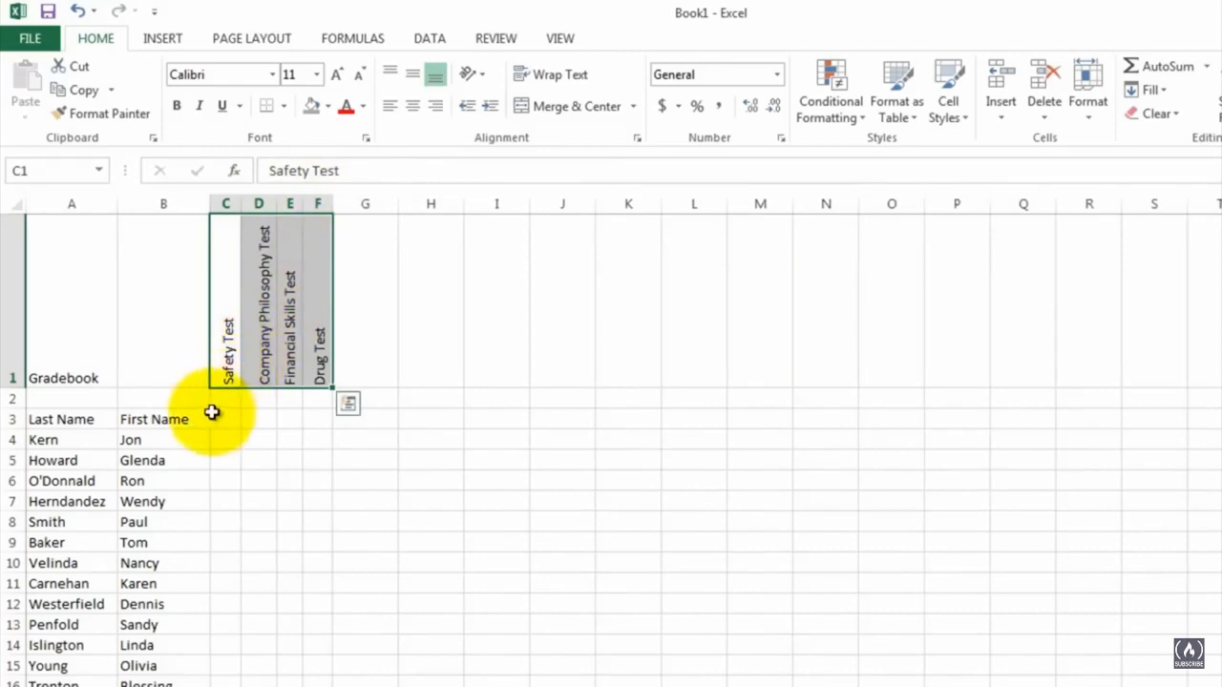
# Enter the row label "Points Possible" in B2
pyautogui.click(174, 398)
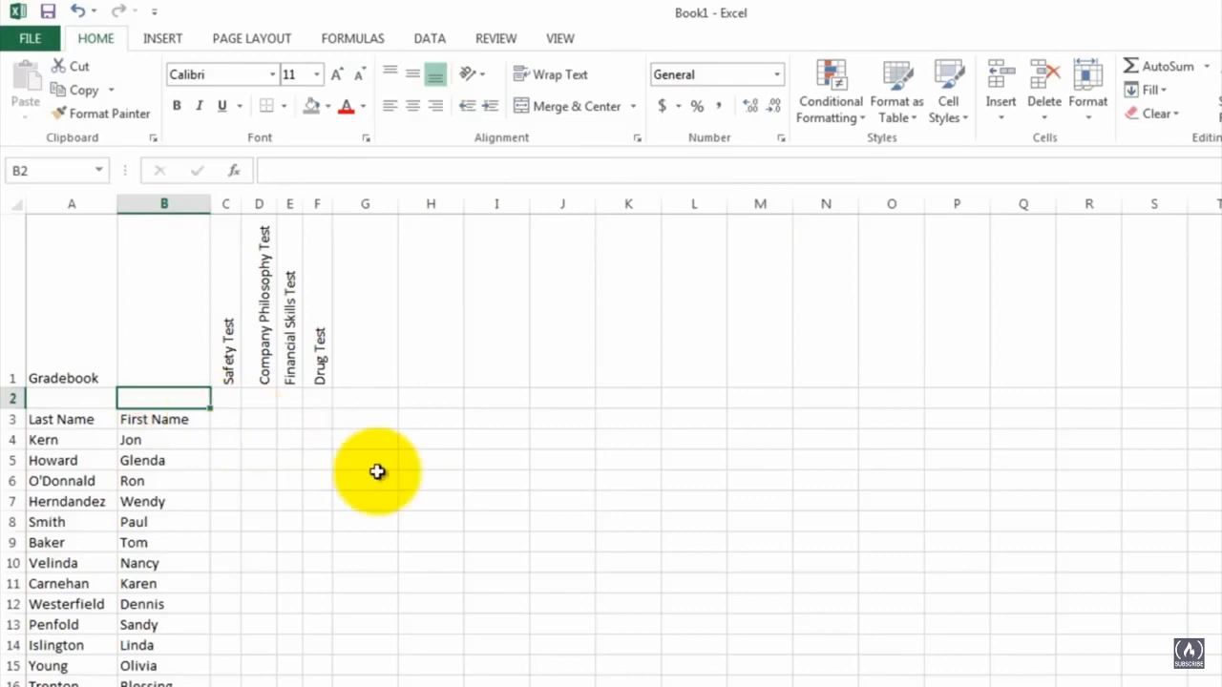
pyautogui.write('Point')
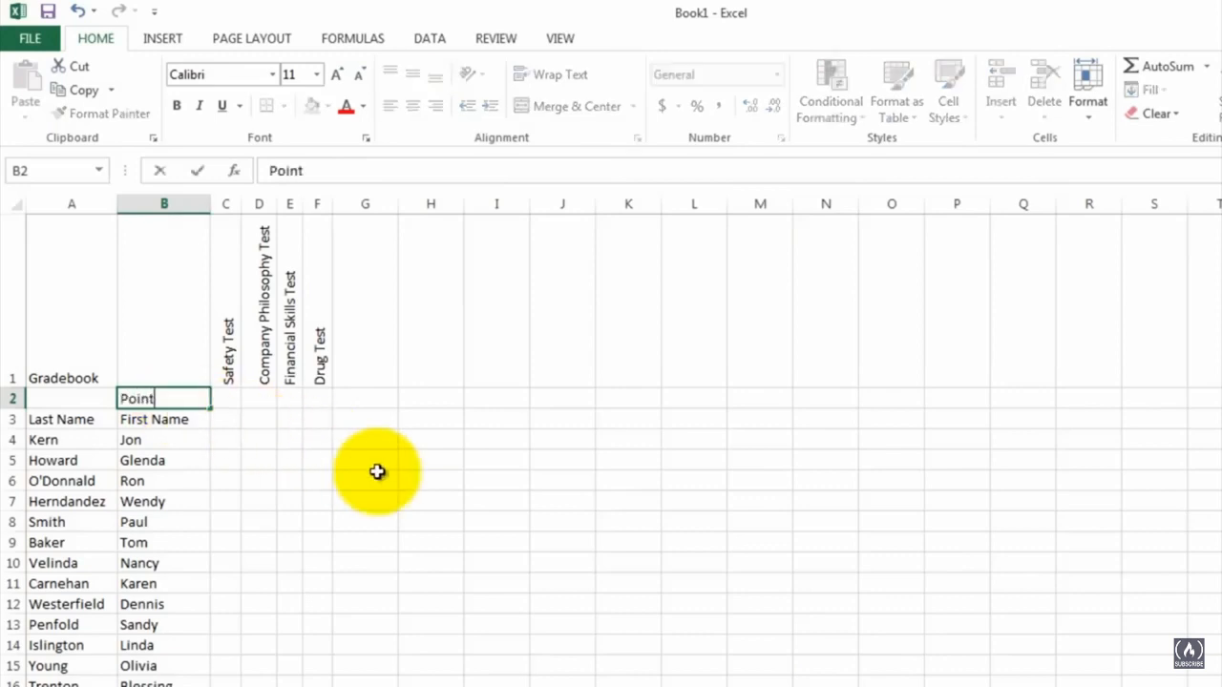
pyautogui.write('s Possible')
pyautogui.press('Return')
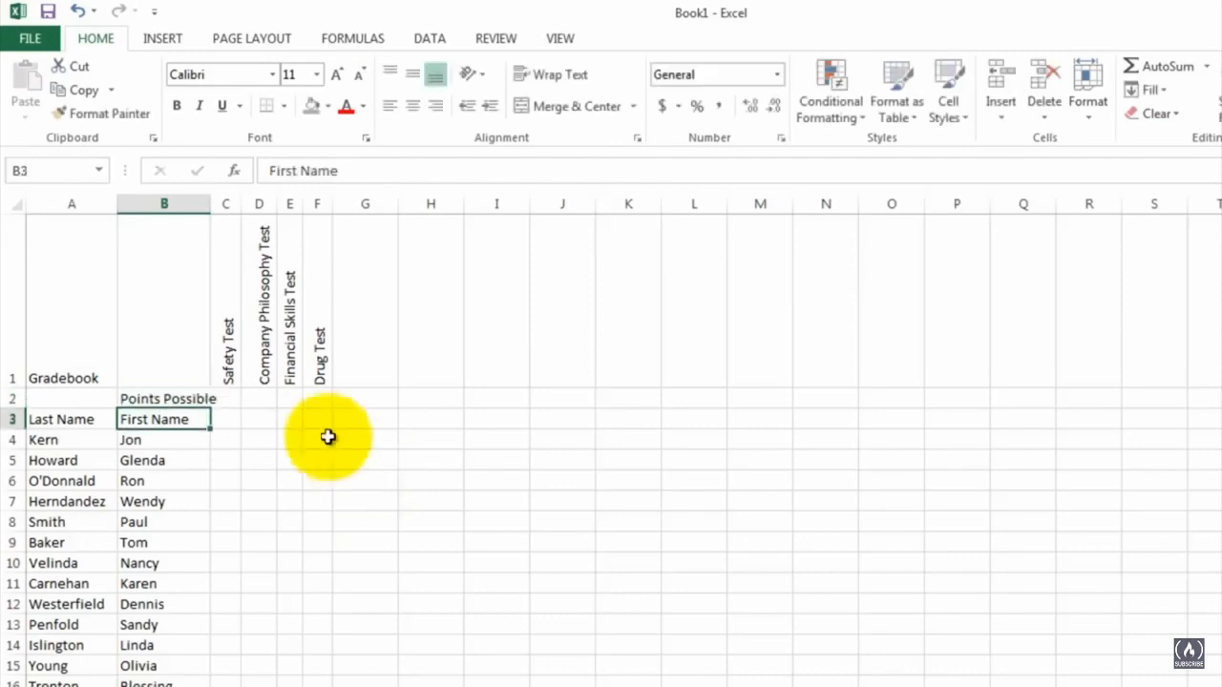
# Enter the possible points 10, 20, 100 and 1 in C2:F2 and widen column E to fit its value
pyautogui.click(229, 399)
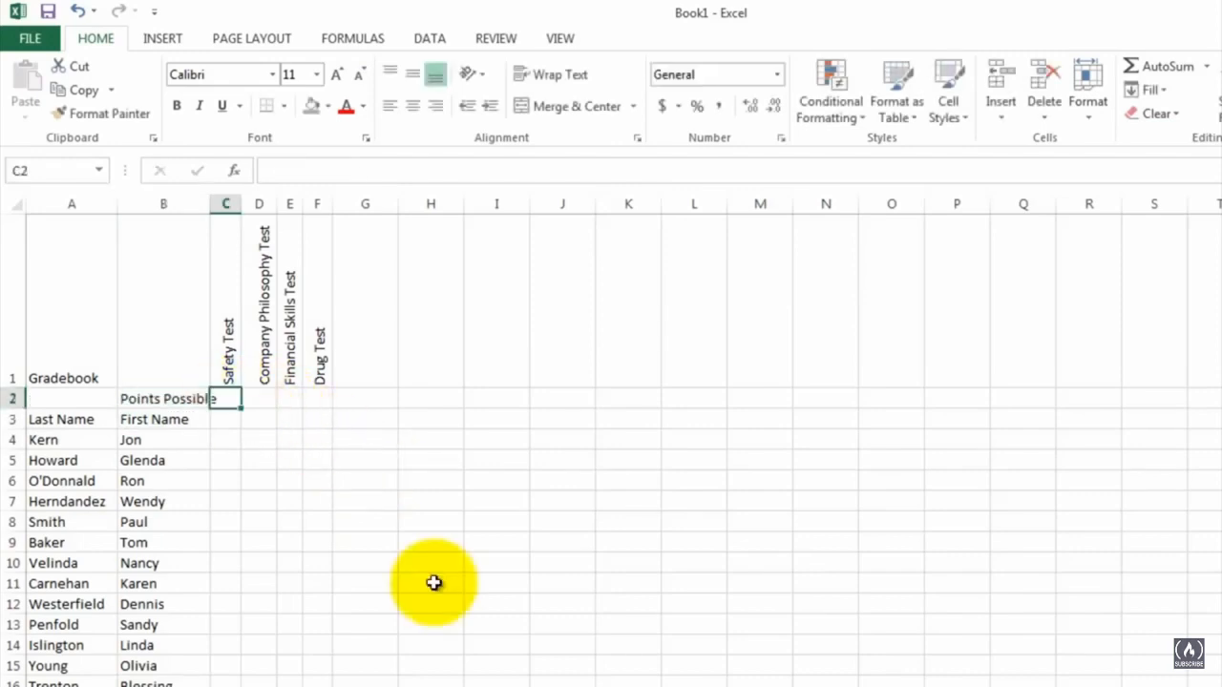
pyautogui.write('10')
pyautogui.press('Tab')
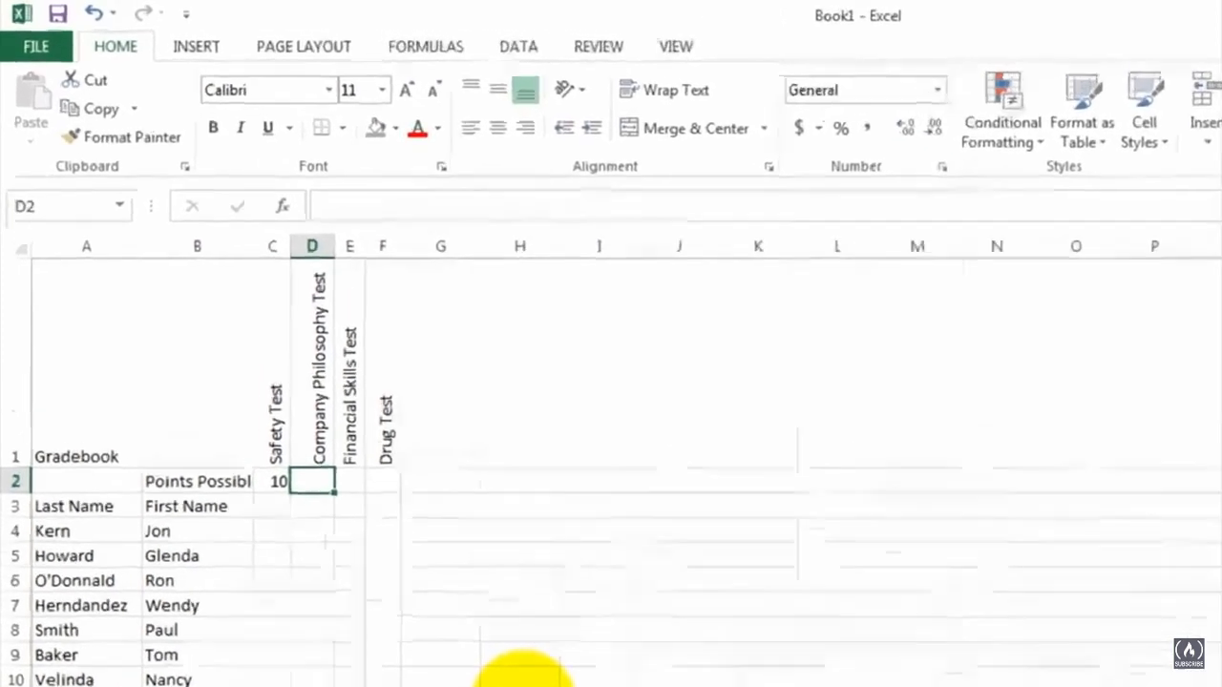
pyautogui.write('20')
pyautogui.press('Tab')
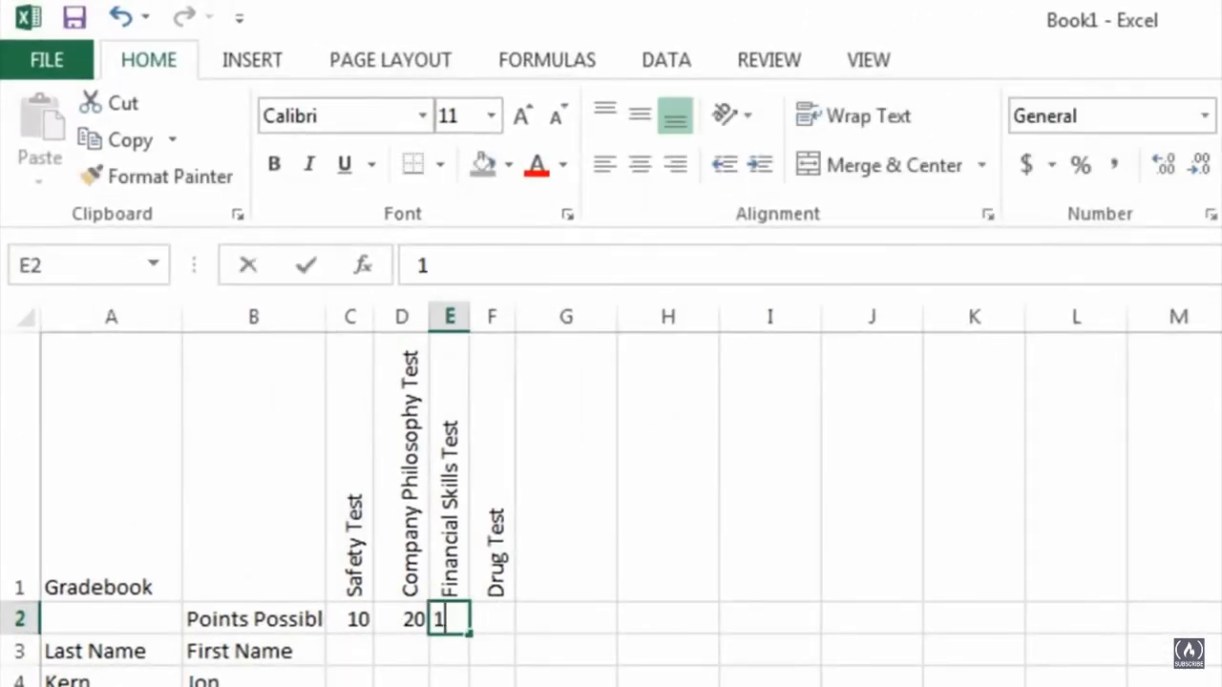
pyautogui.write('00')
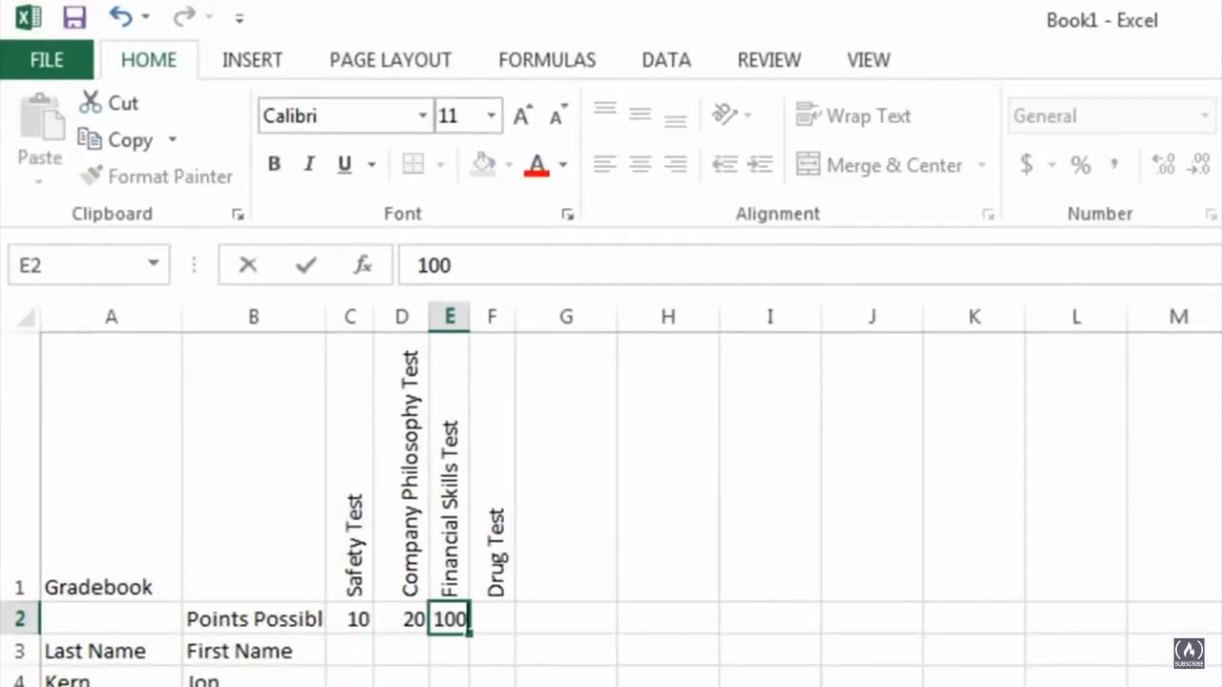
pyautogui.press('Tab')
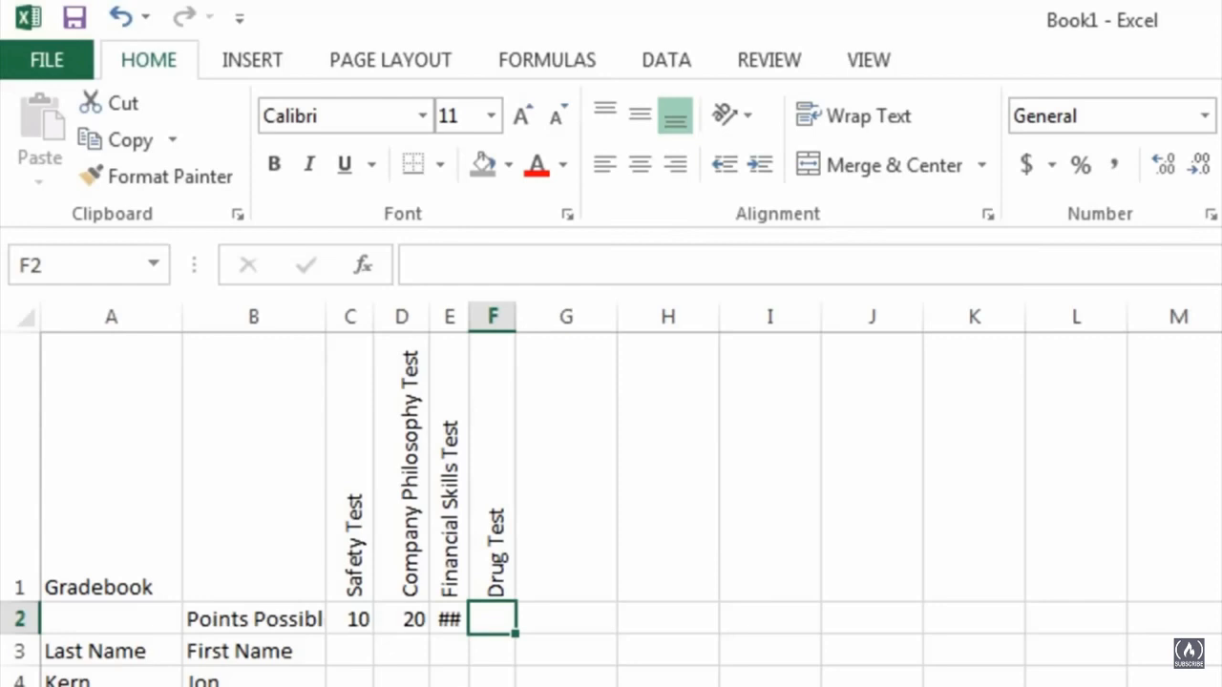
pyautogui.write('1')
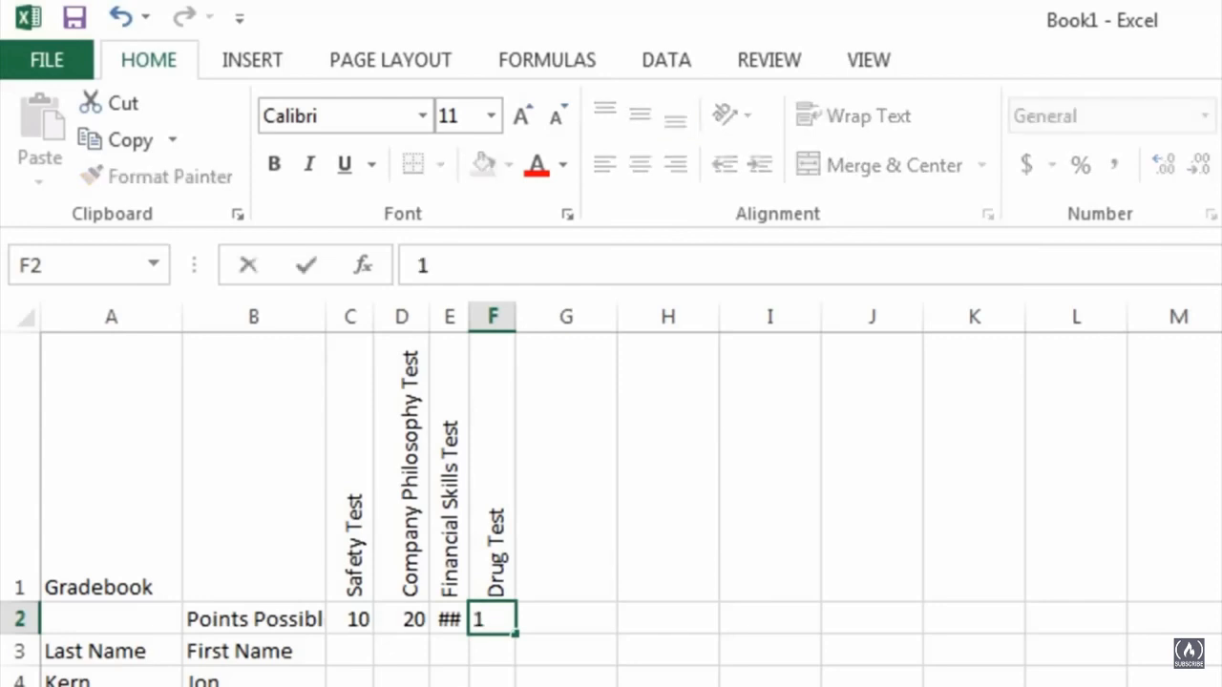
pyautogui.press('Return')
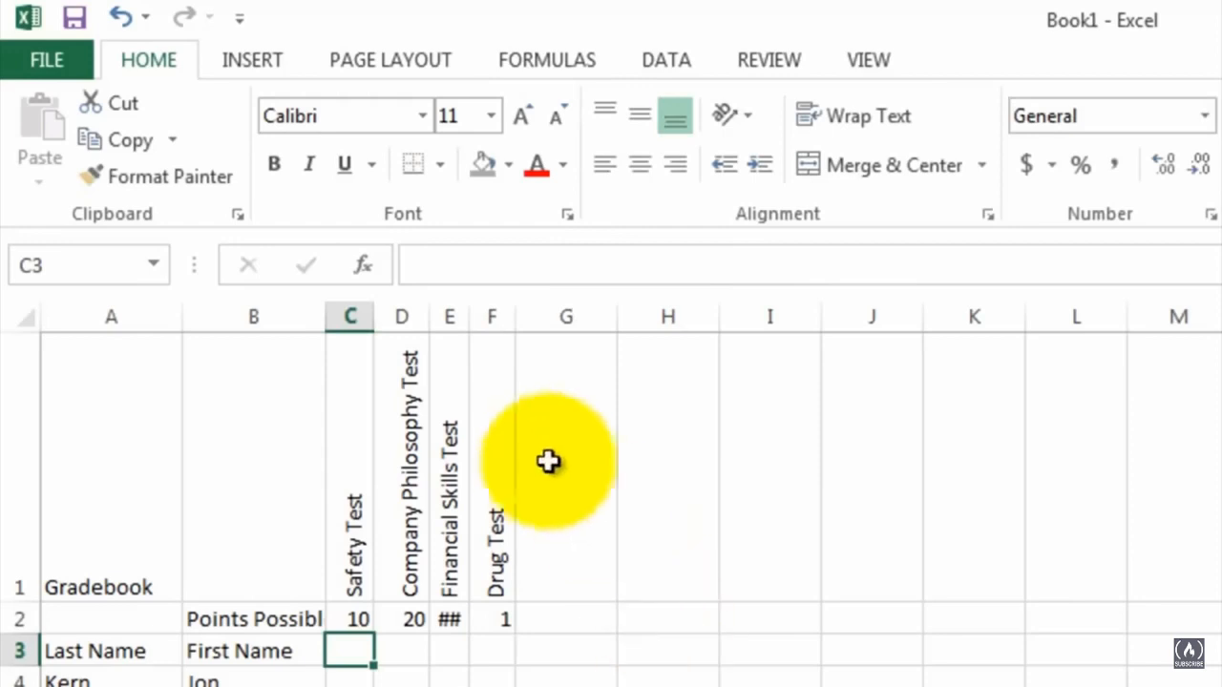
pyautogui.moveTo(470, 320); pyautogui.dragTo(487, 320)
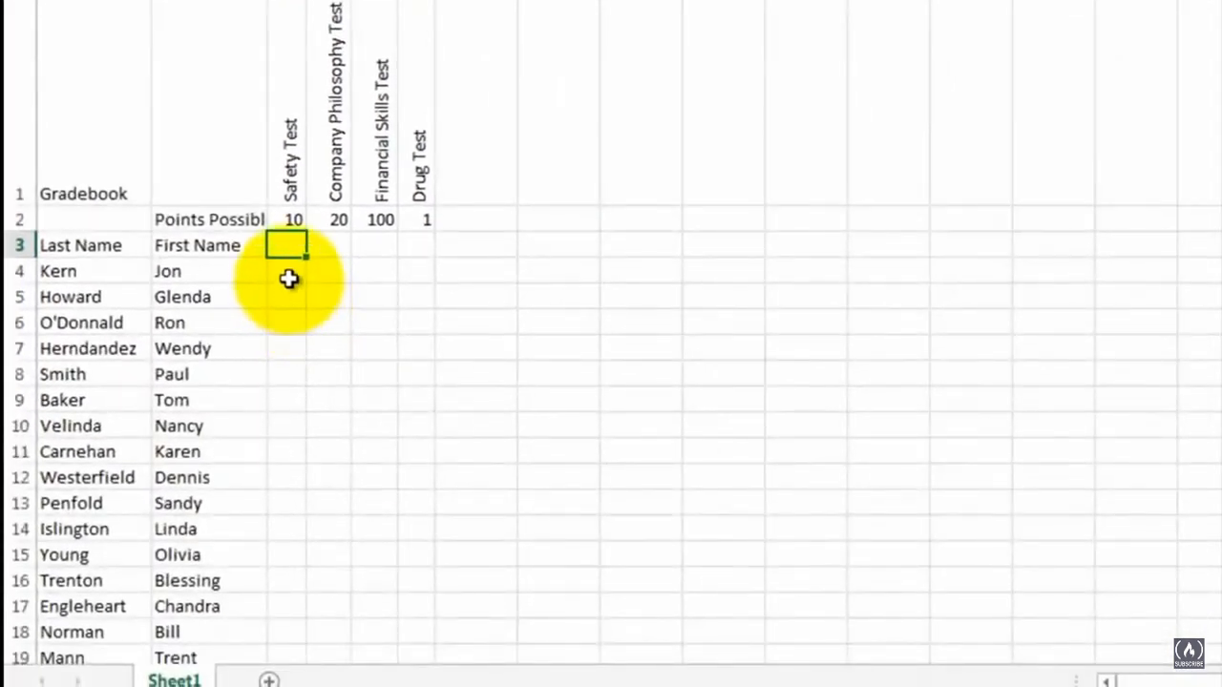
# Examine the employees' scores in the Safety Test and Drug Test columns against the points possible
pyautogui.click(290, 272)
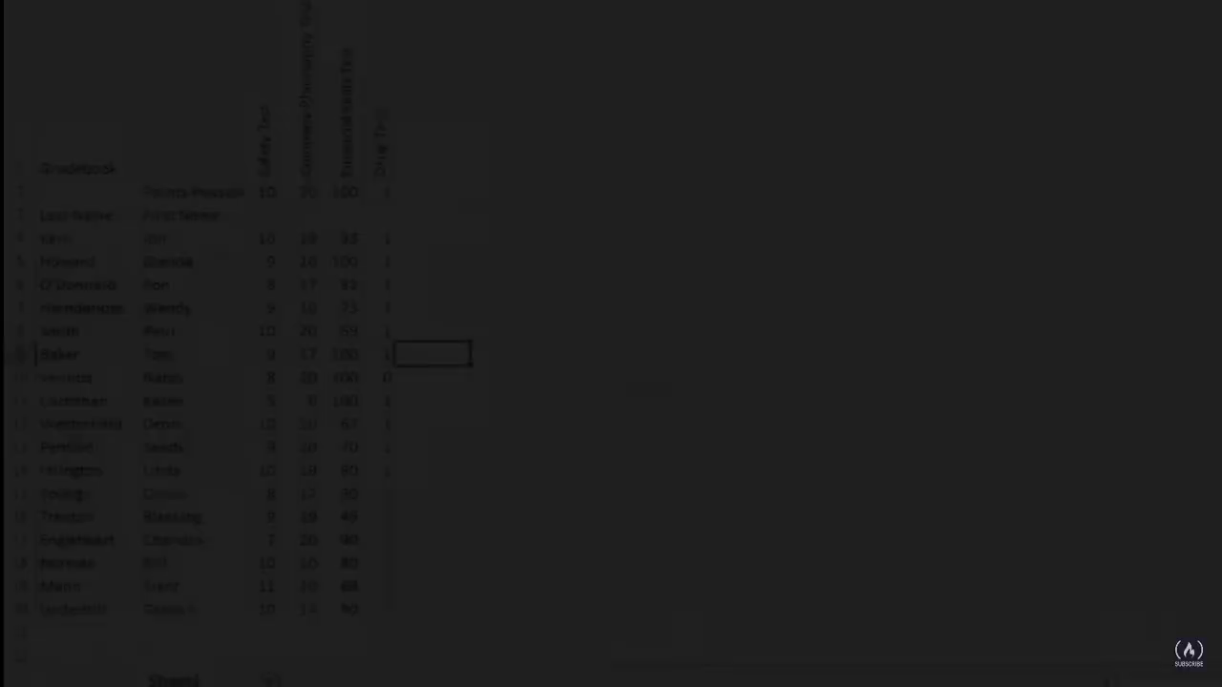
pyautogui.click(447, 359)
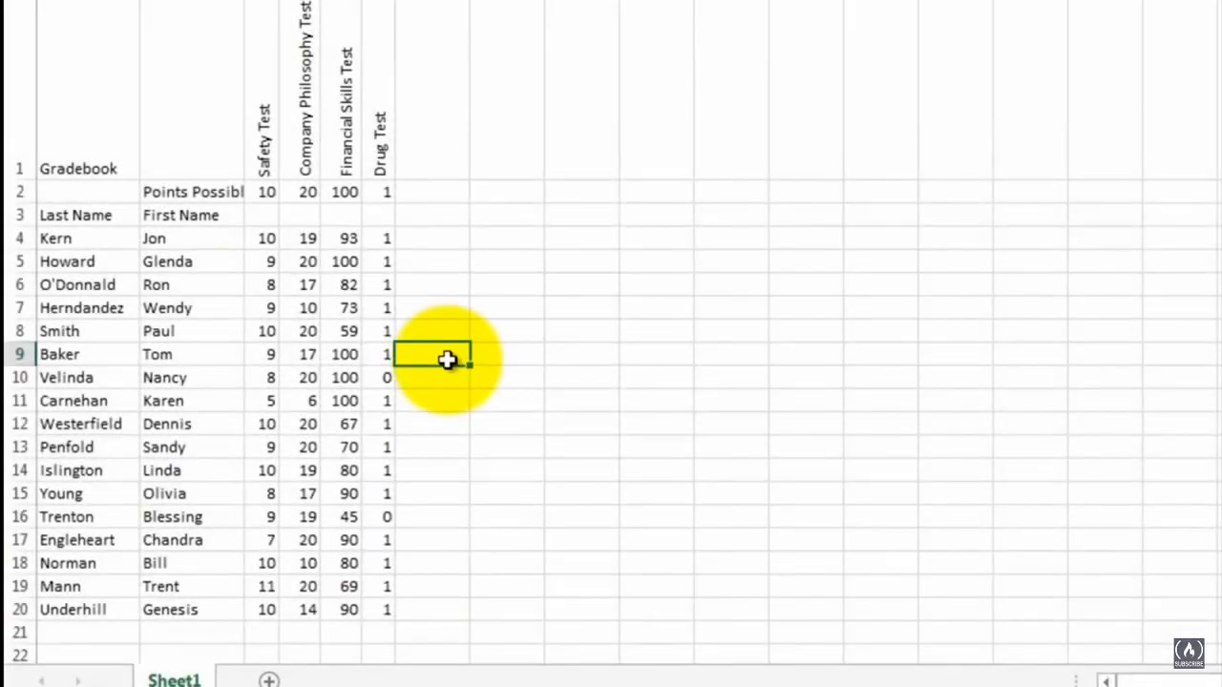
pyautogui.click(261, 242)
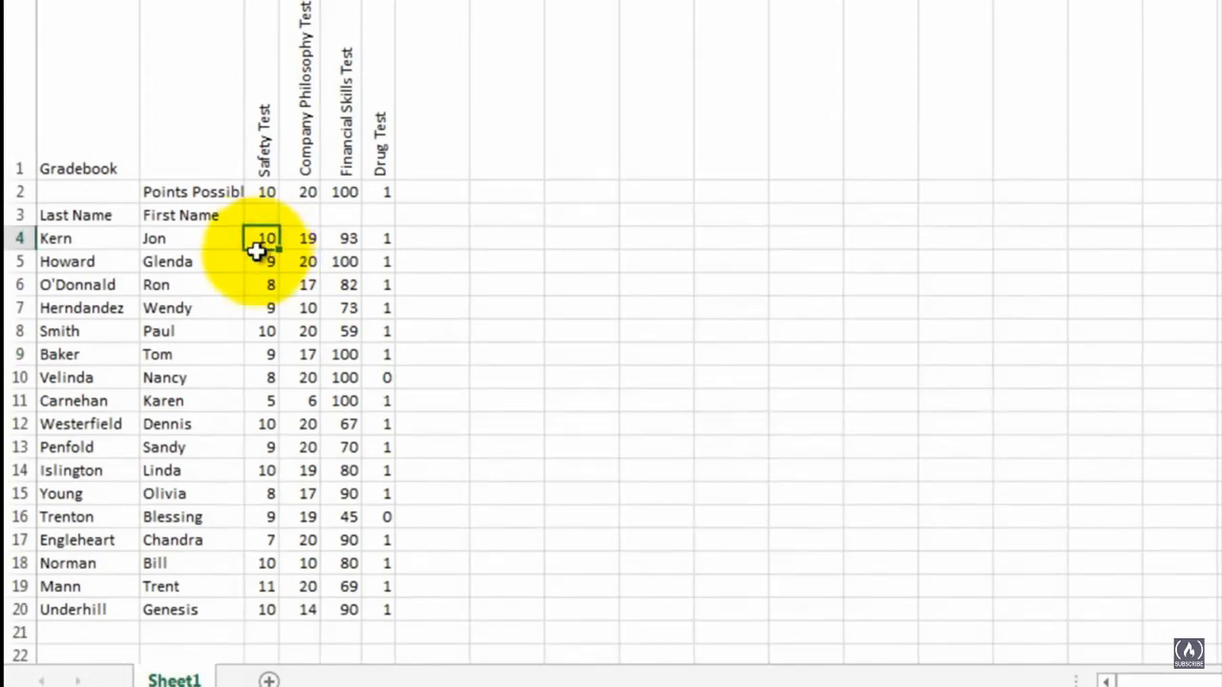
pyautogui.click(256, 586)
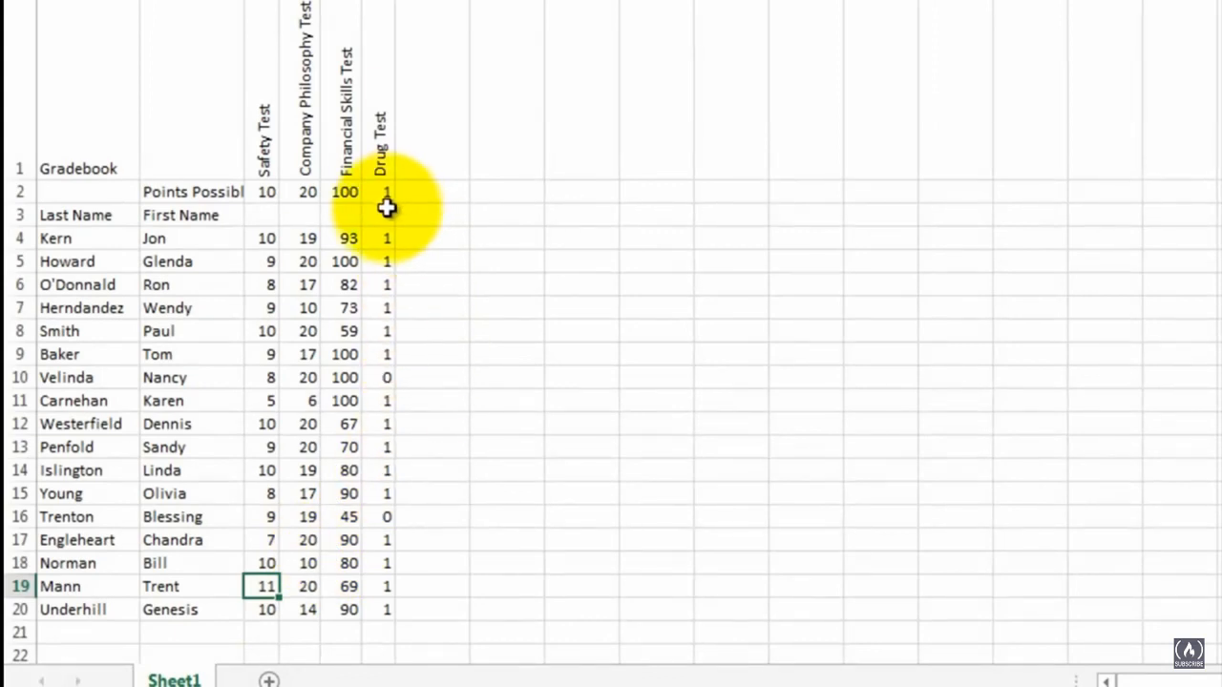
pyautogui.click(378, 515)
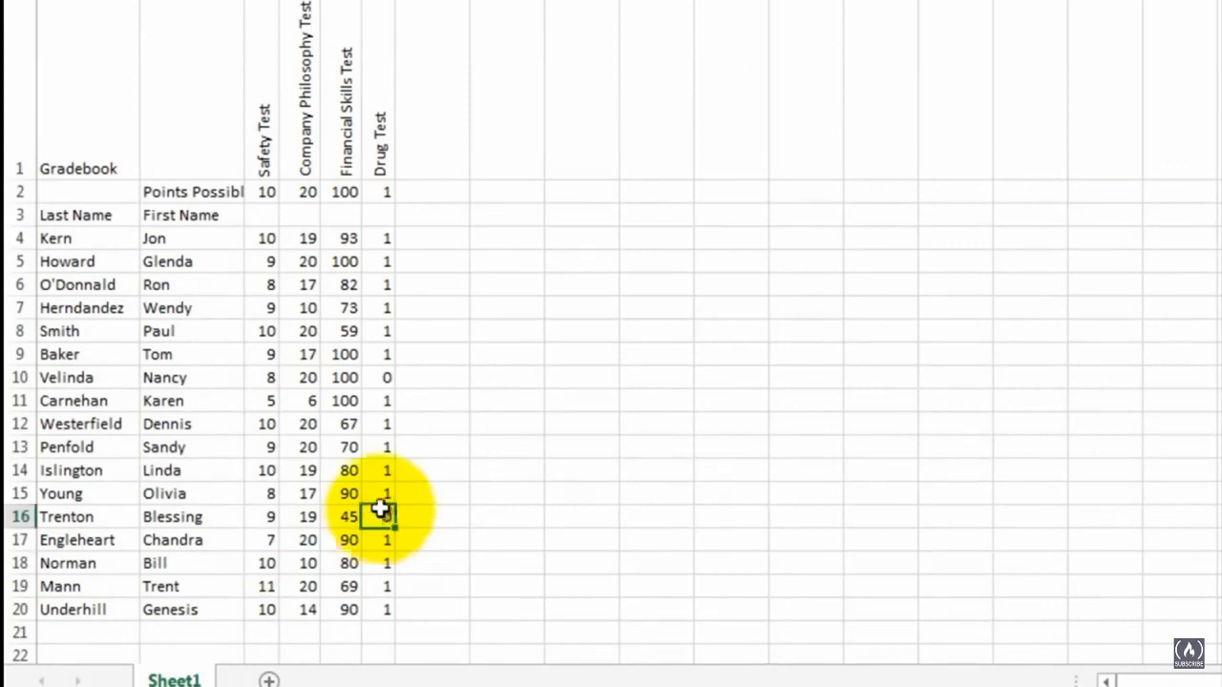
pyautogui.click(582, 259)
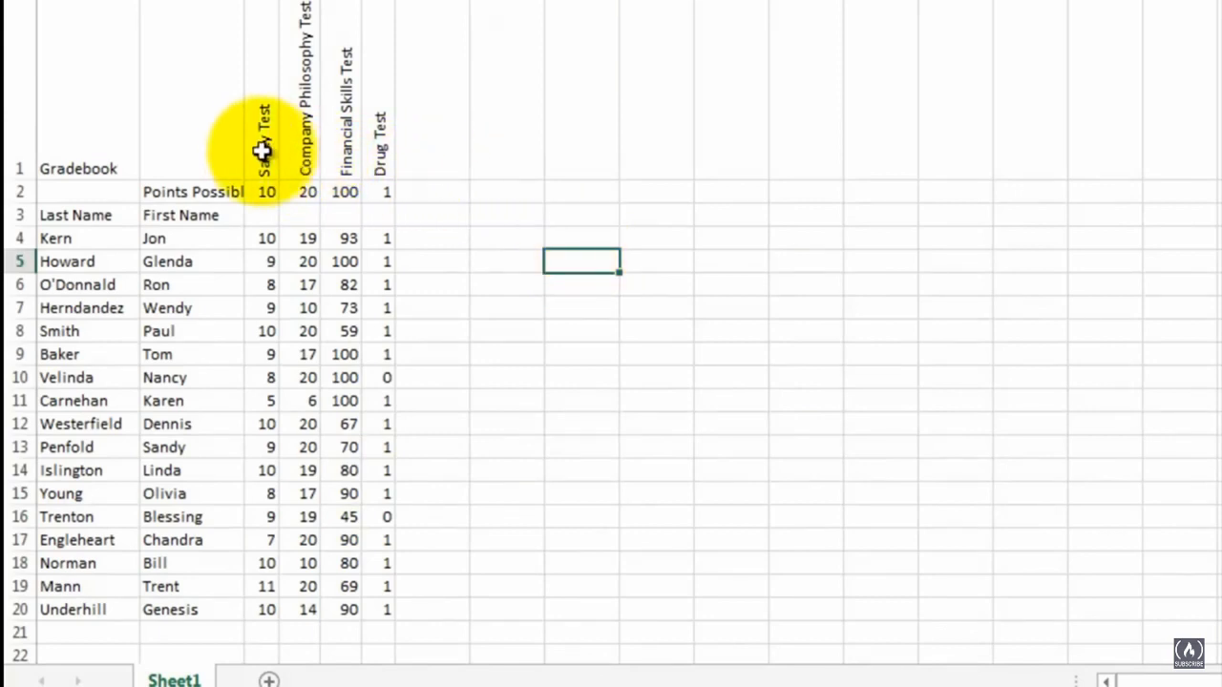
# Copy the four test headings in C1:F1 to H1:K1
pyautogui.moveTo(259, 150); pyautogui.dragTo(368, 134)
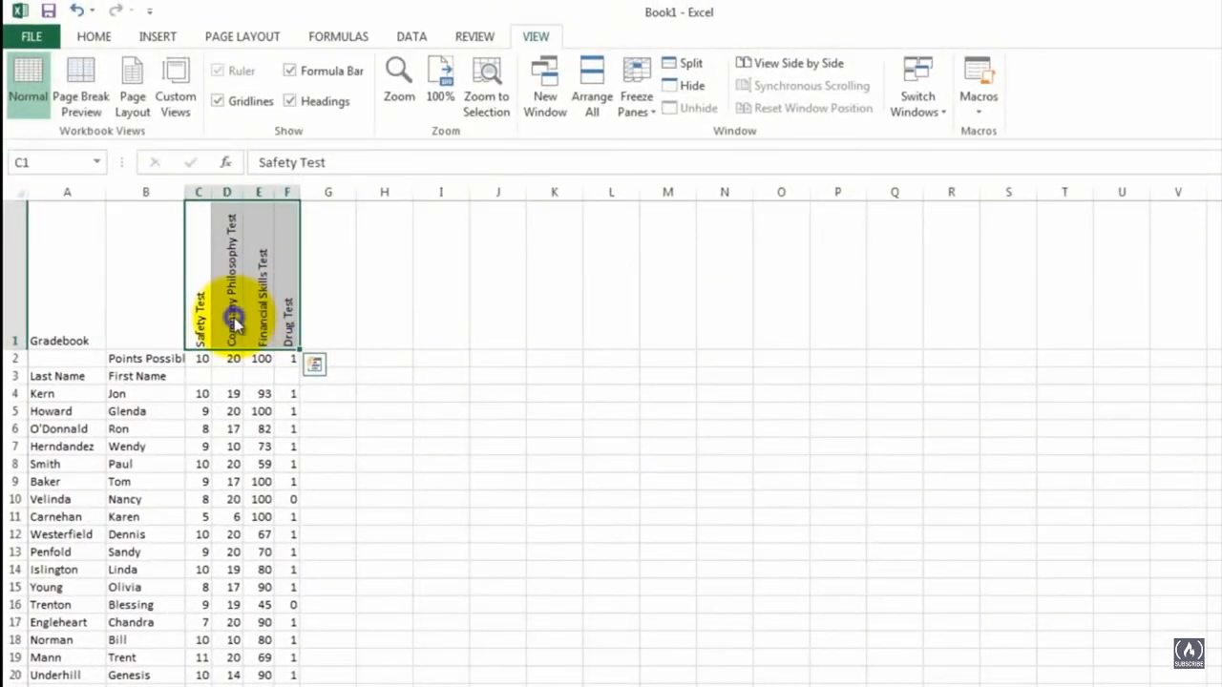
pyautogui.rightClick(235, 322)
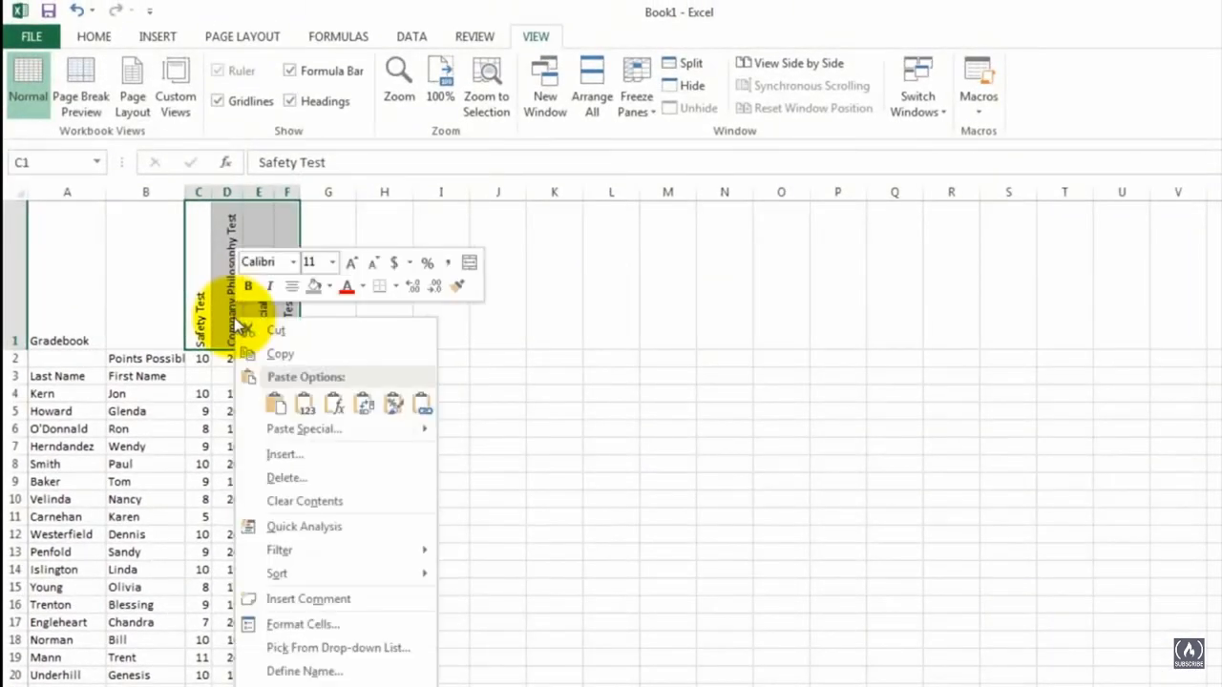
pyautogui.click(274, 358)
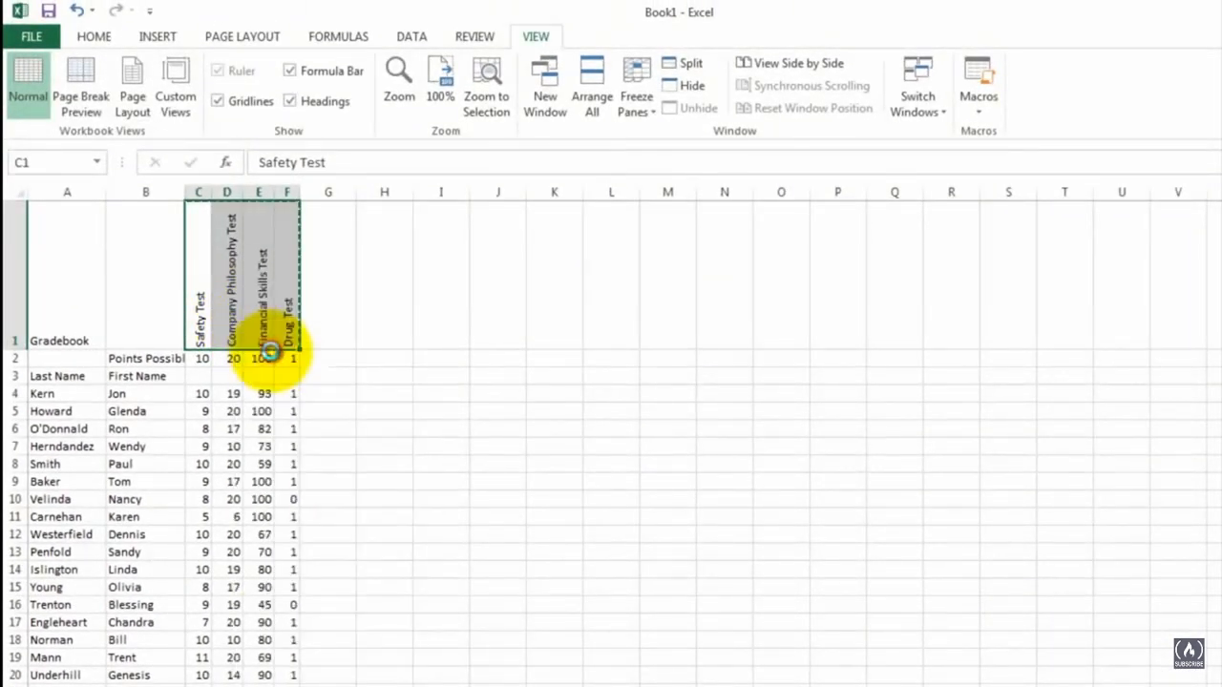
pyautogui.click(392, 305)
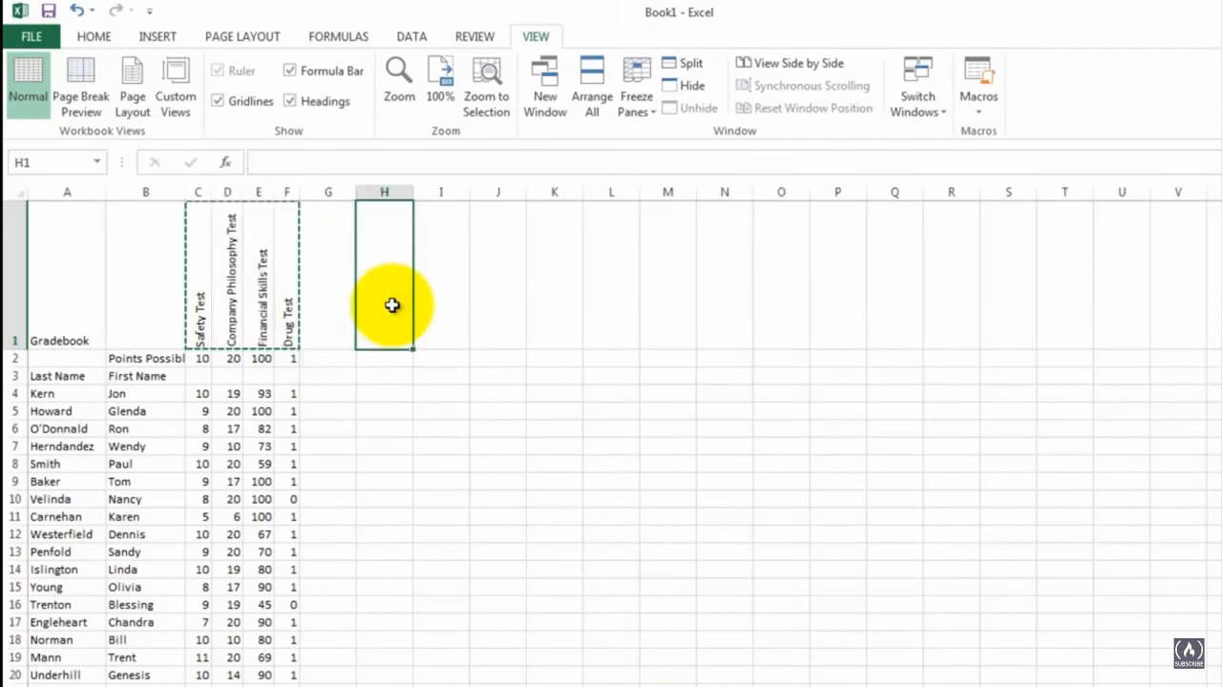
pyautogui.rightClick(393, 305)
pyautogui.click(432, 390)
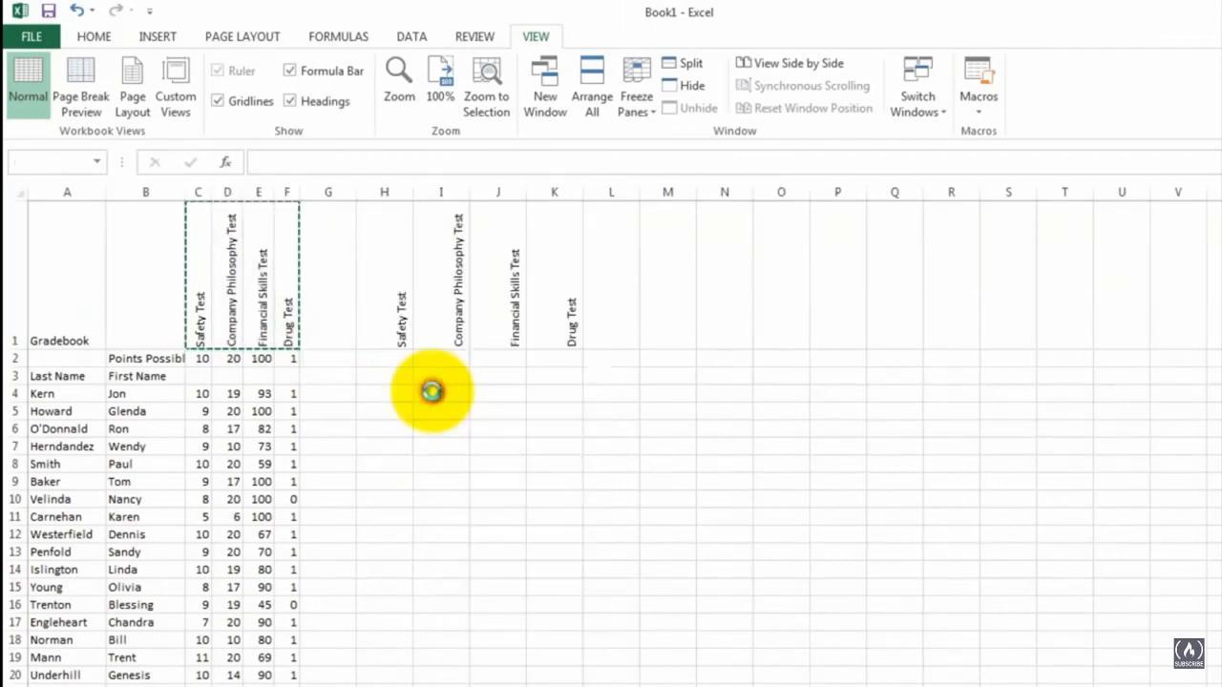
# Enter the formula =C4/C2 in H4 to divide the first employee's Safety Test score by the points possible
pyautogui.click(379, 394)
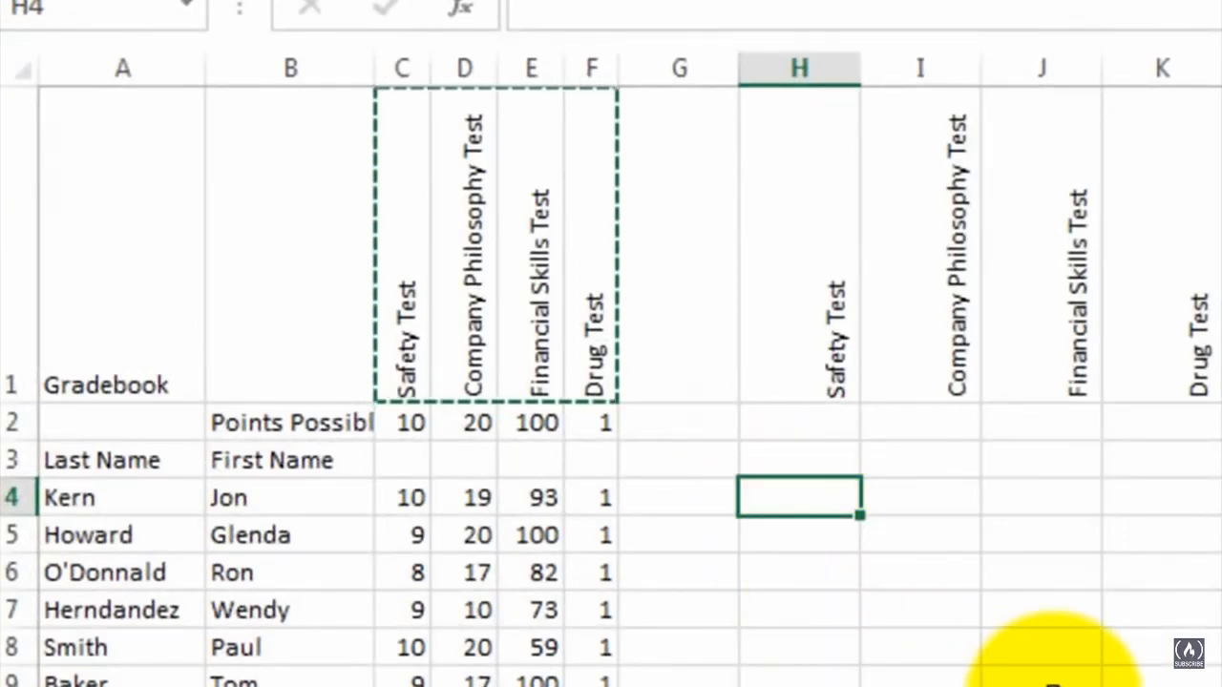
pyautogui.write('=')
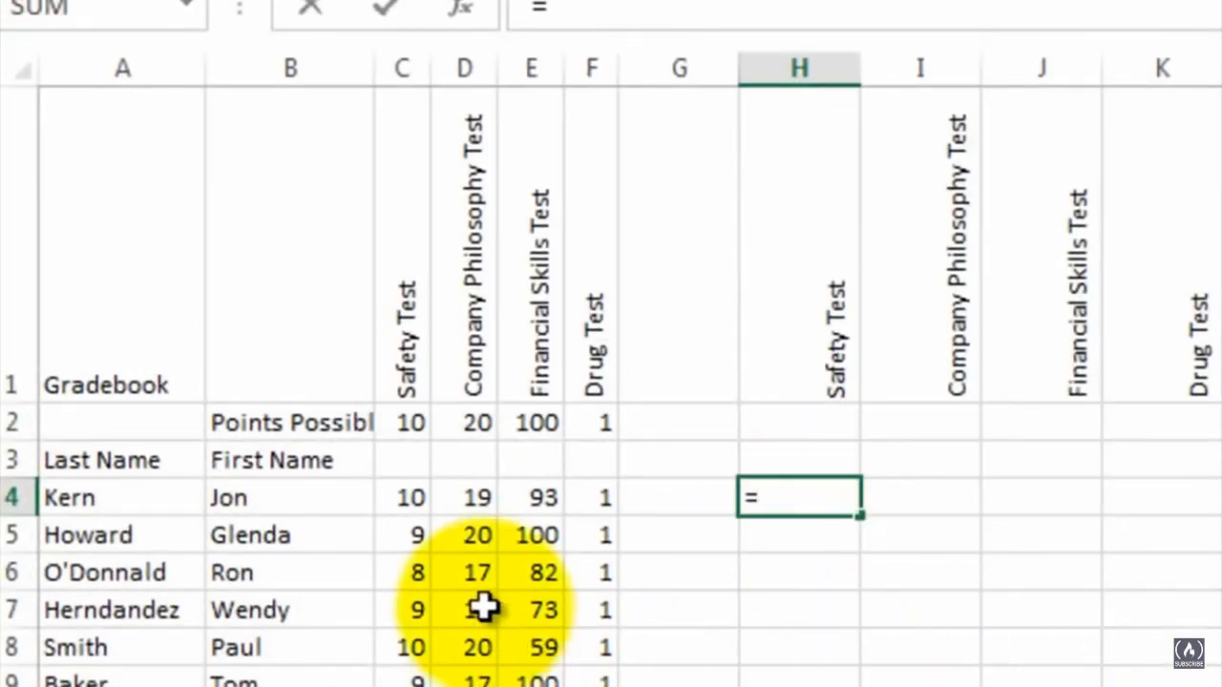
pyautogui.click(404, 501)
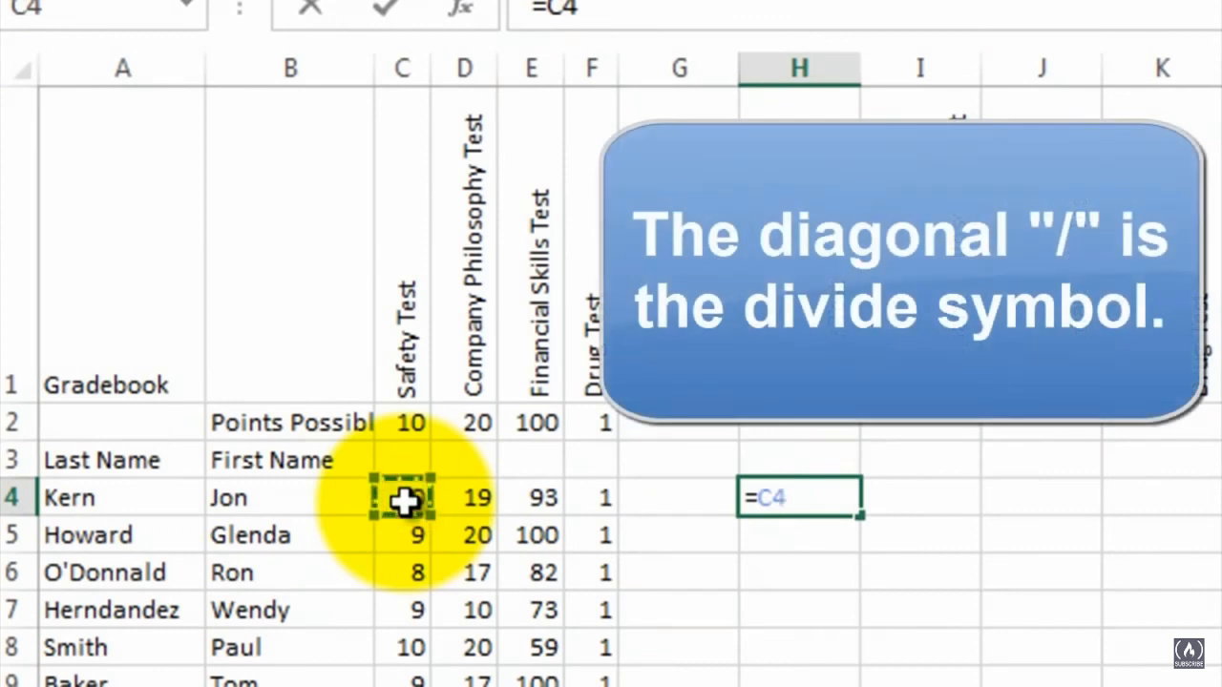
pyautogui.write('/')
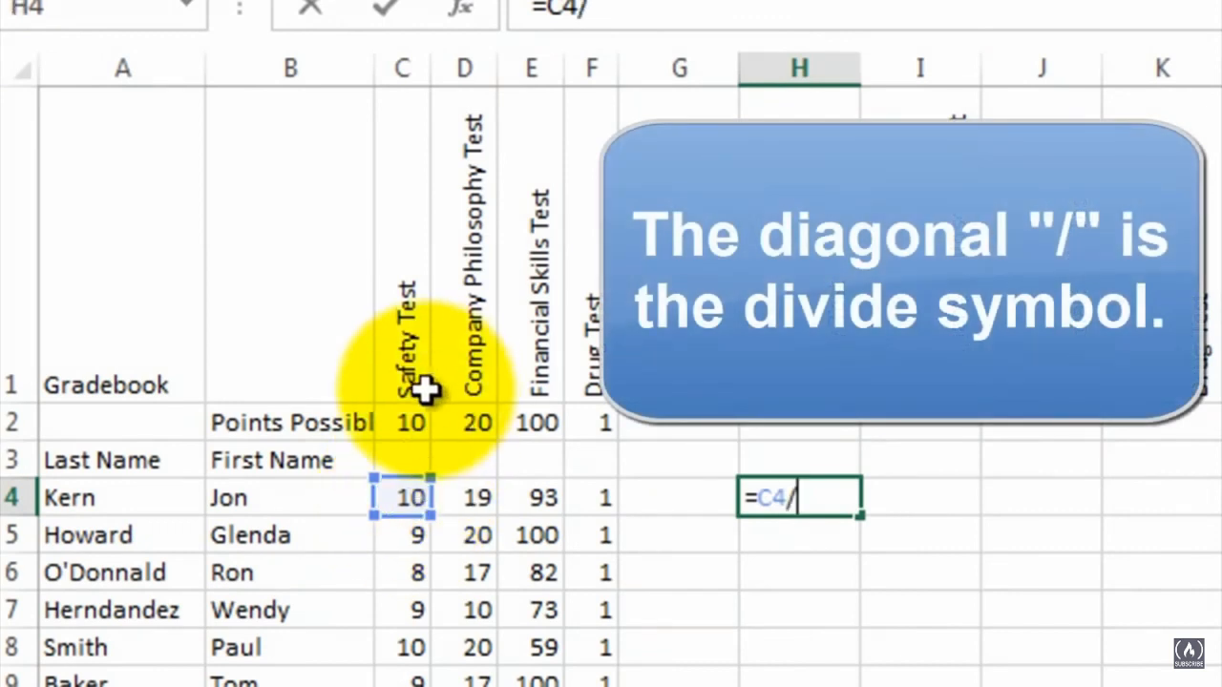
pyautogui.click(408, 418)
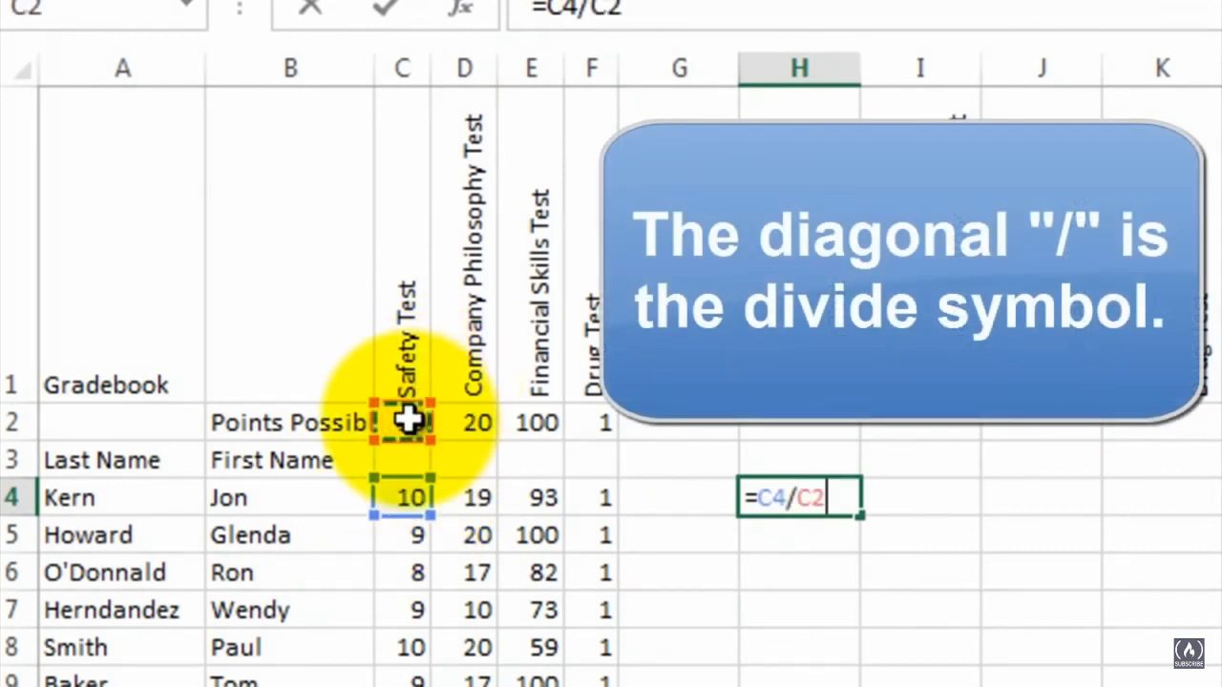
pyautogui.press('Return')
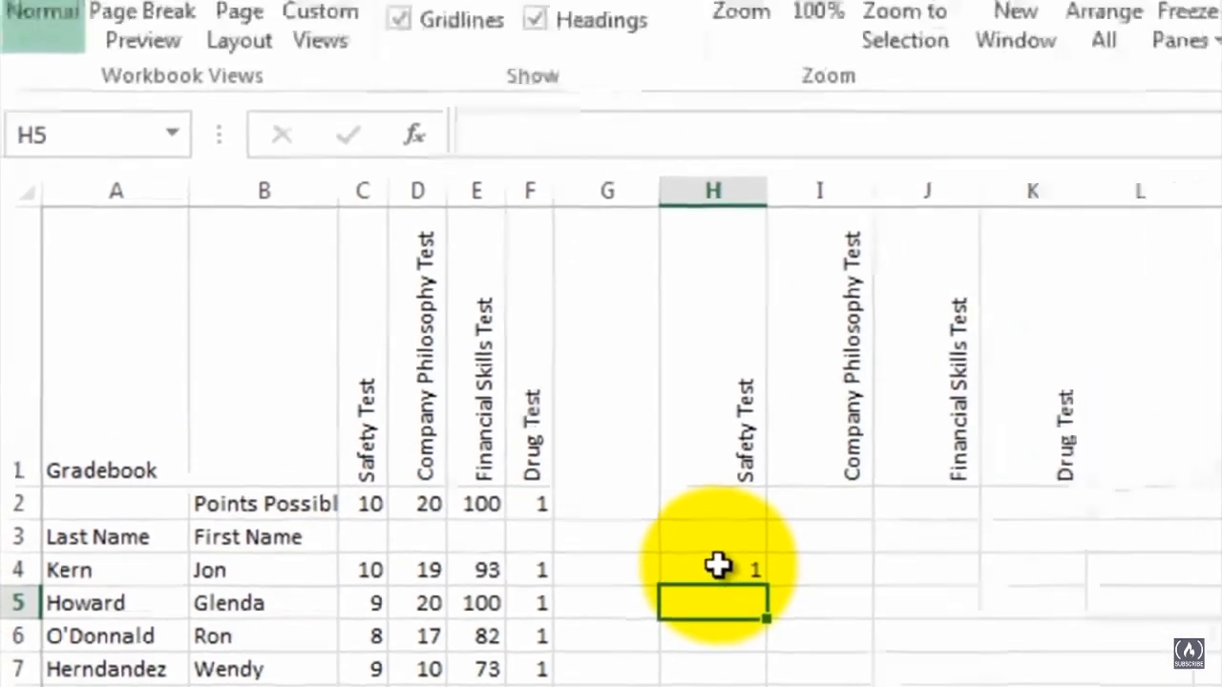
# Format the Safety Test result in H4 as a percentage
pyautogui.click(805, 492)
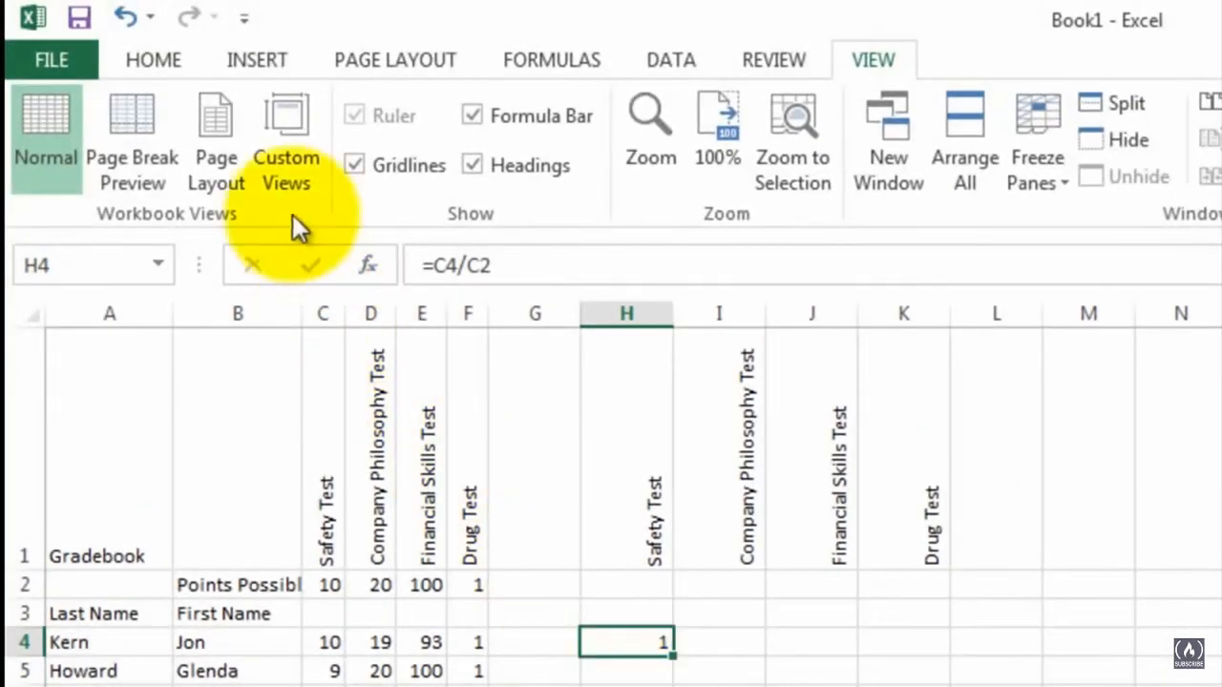
pyautogui.click(153, 59)
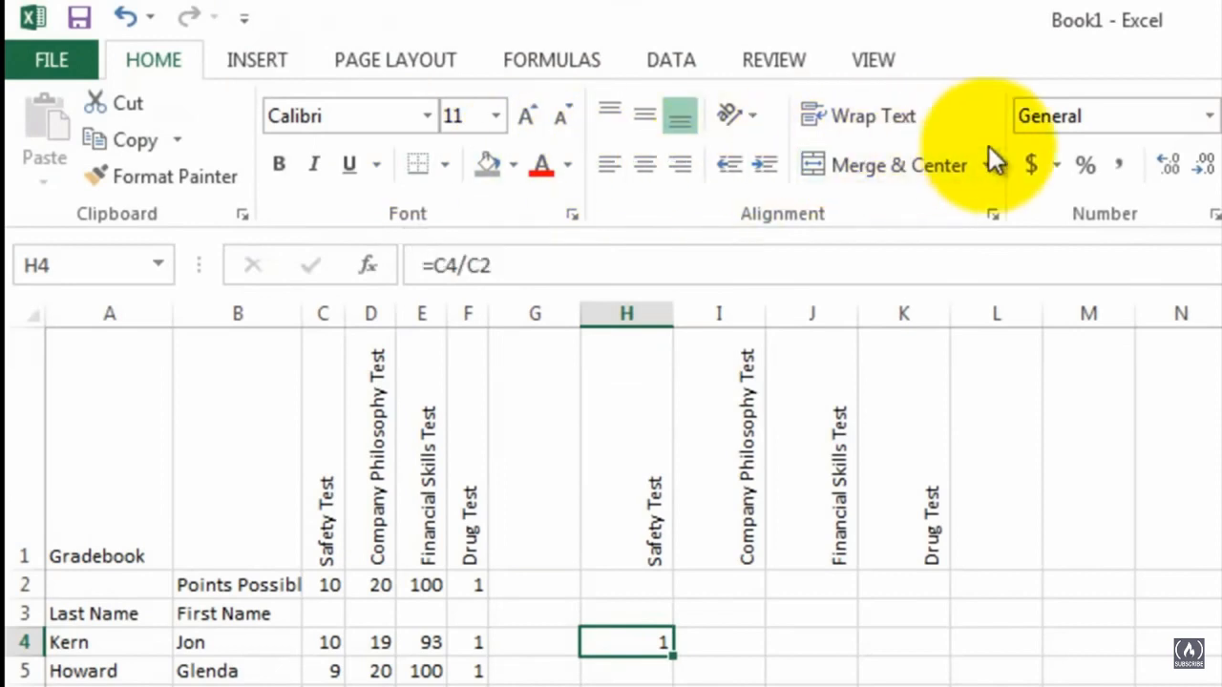
pyautogui.click(1086, 162)
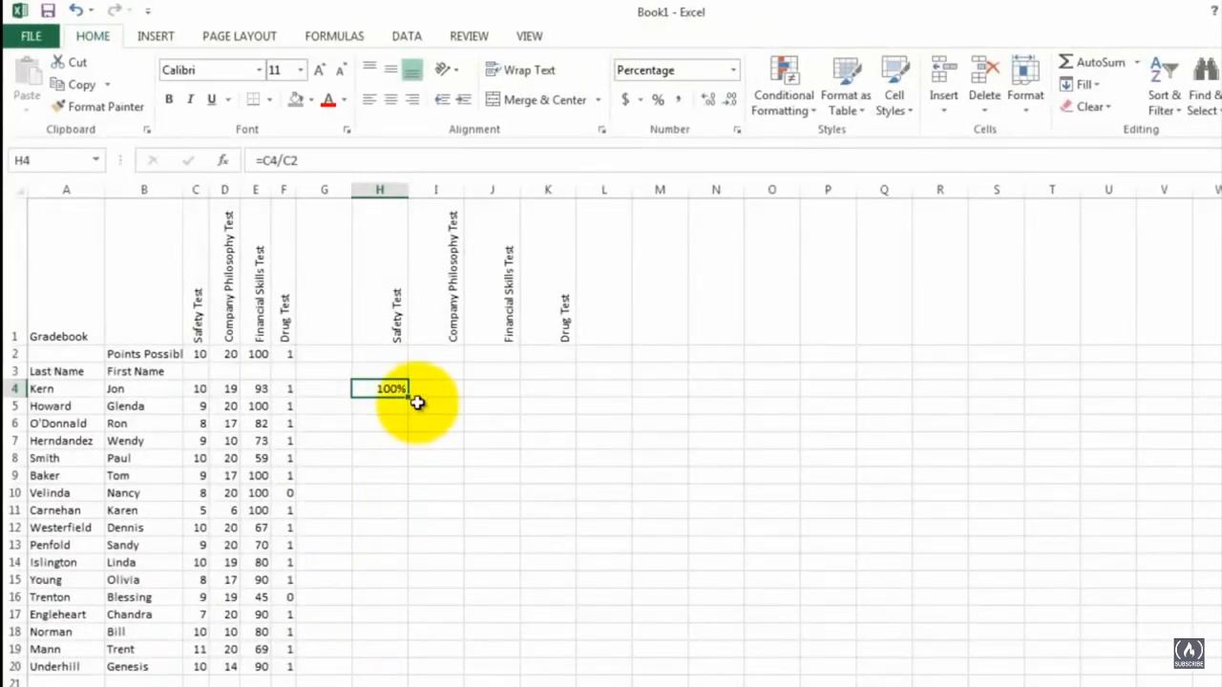
# Fill the H4 formula down to H20 and inspect which cells the formula in H7 refers to
pyautogui.moveTo(407, 395); pyautogui.dragTo(404, 673)
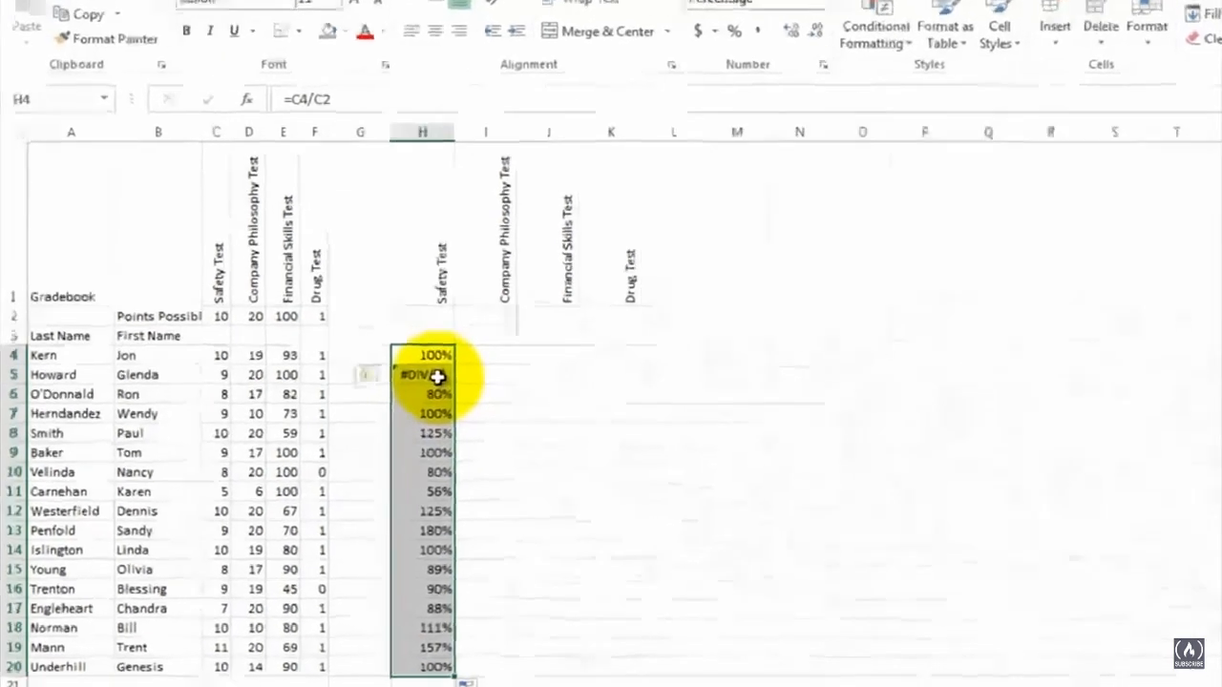
pyautogui.click(437, 377)
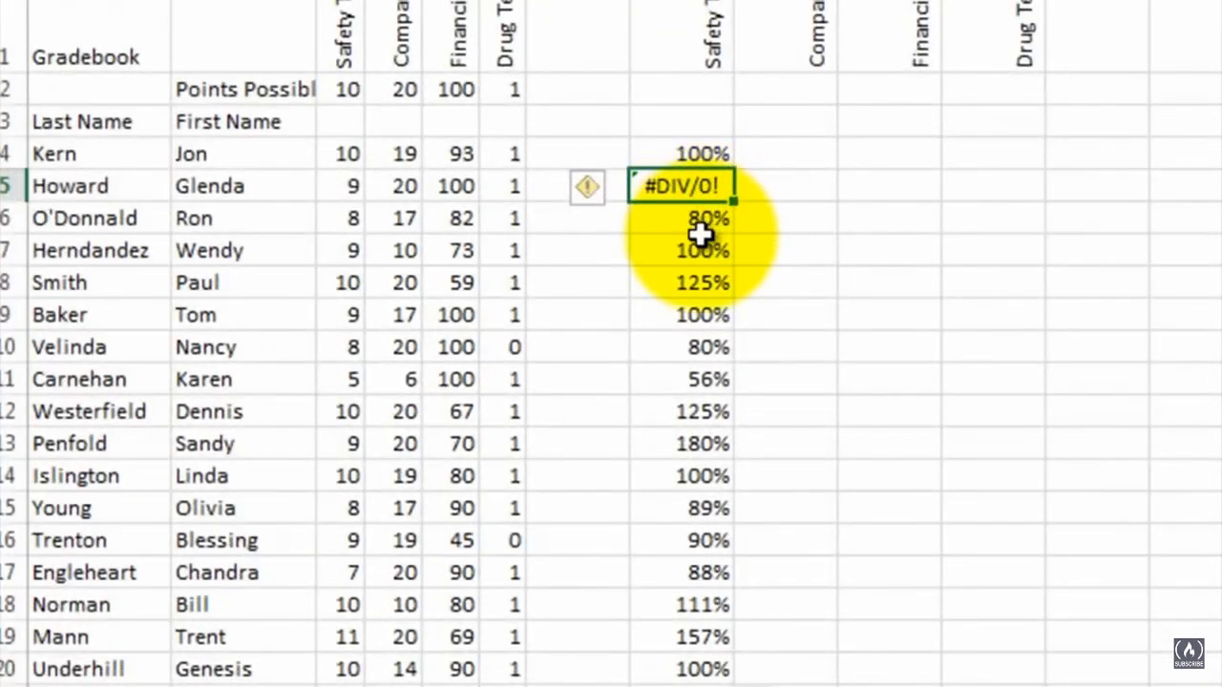
pyautogui.click(699, 257)
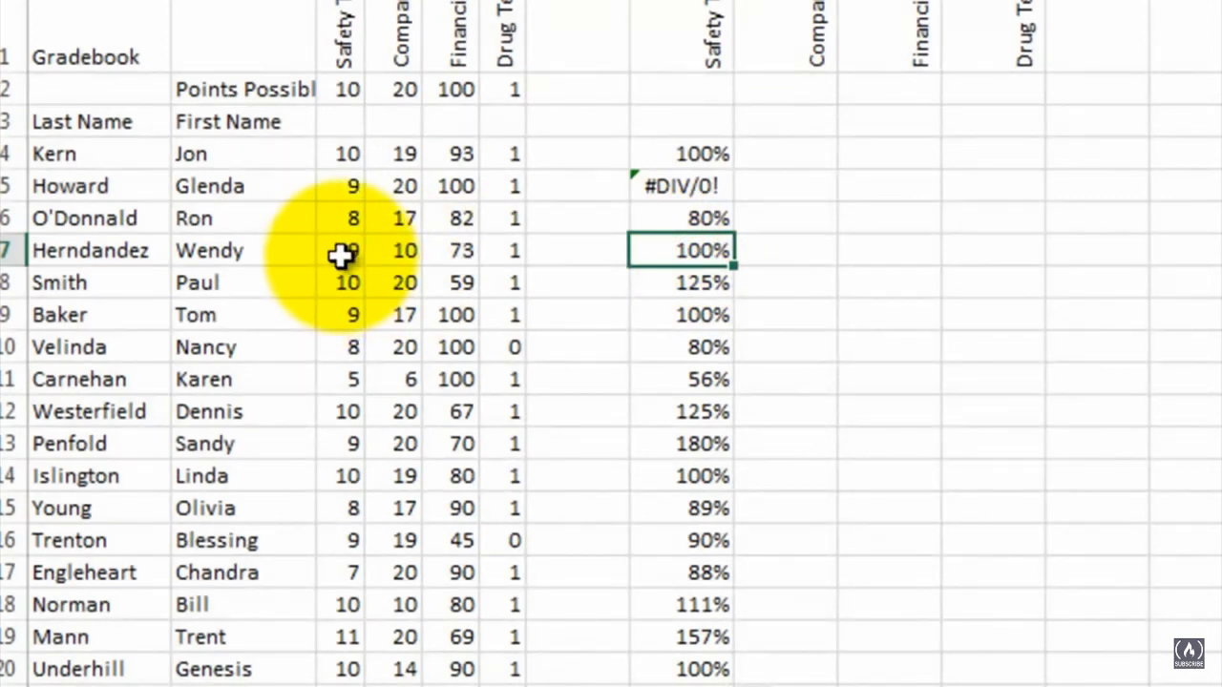
pyautogui.doubleClick(682, 251)
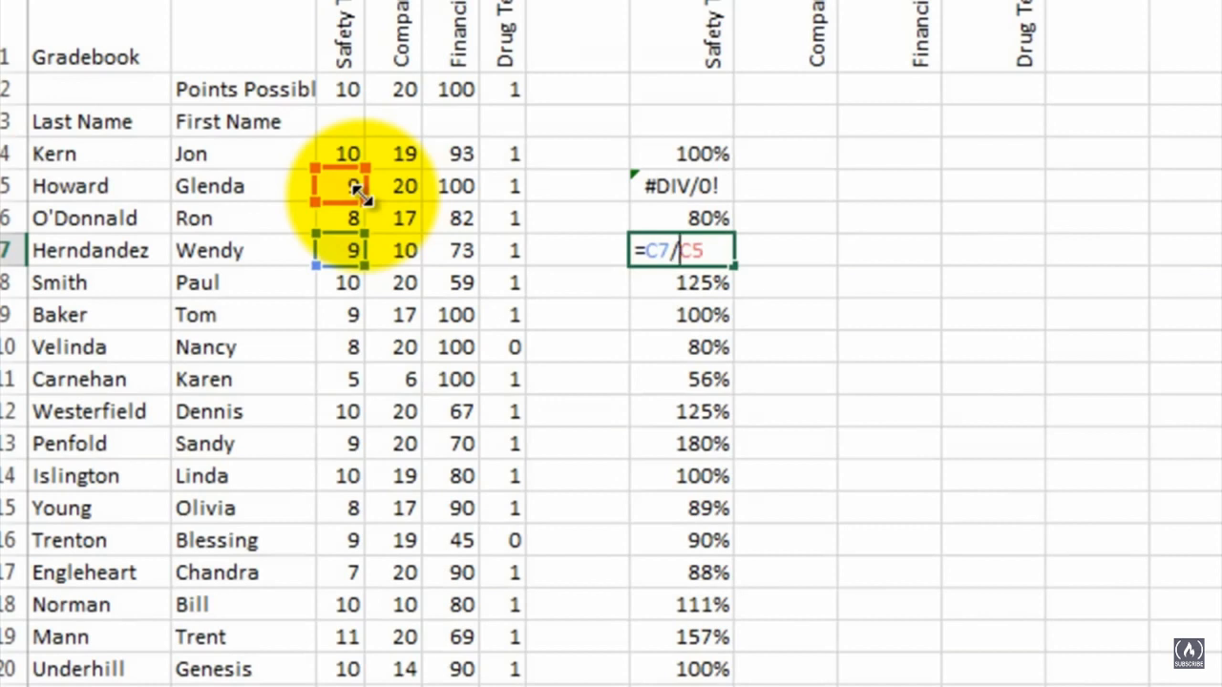
pyautogui.hotkey('ctrl', 'Return')
# Clear the contents of the Safety Test percentages in H4:H20
pyautogui.moveTo(659, 151); pyautogui.dragTo(693, 649)
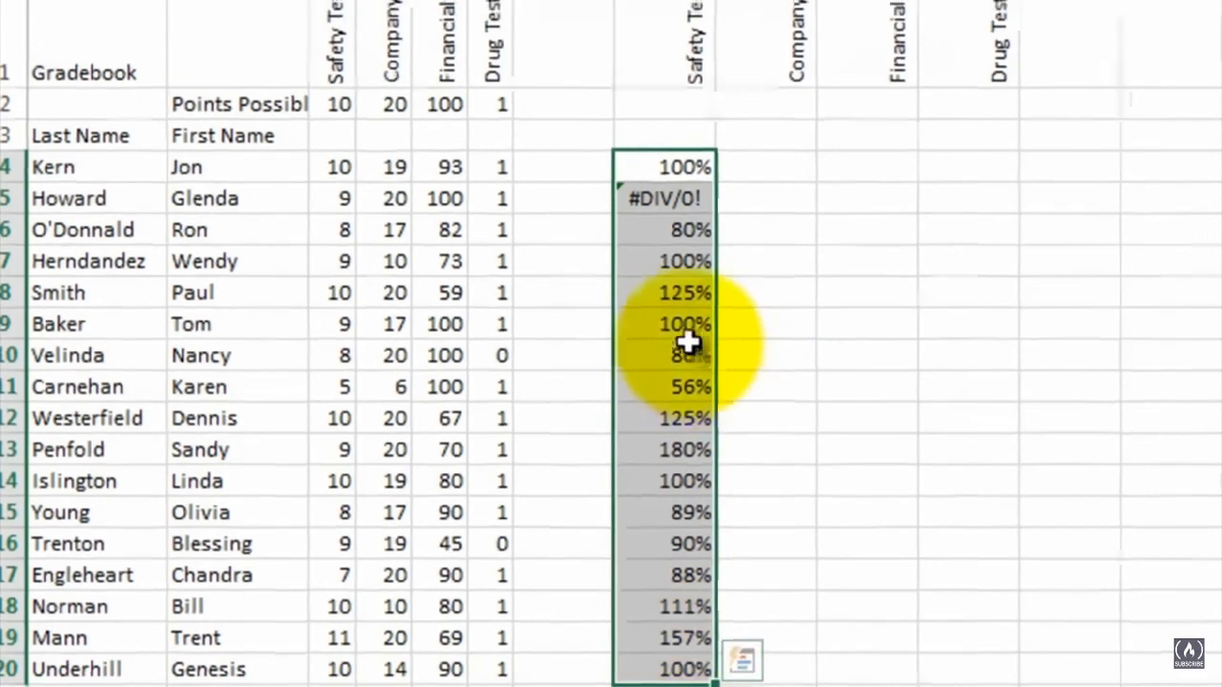
pyautogui.rightClick(688, 342)
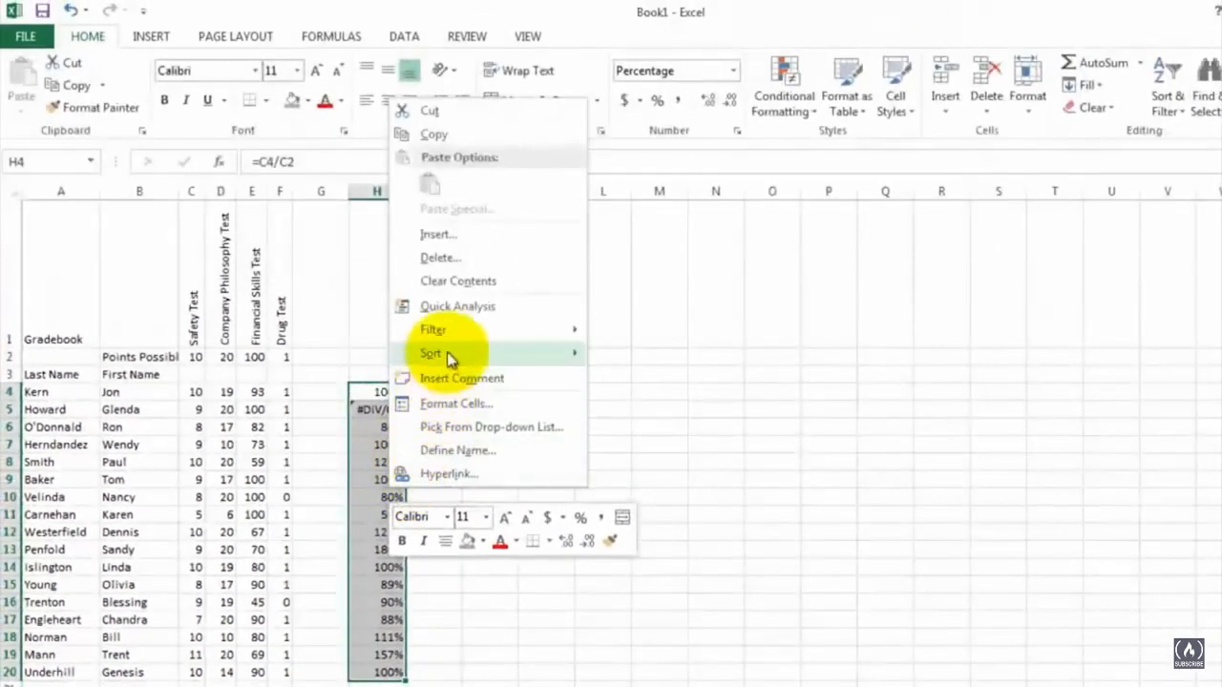
pyautogui.click(462, 283)
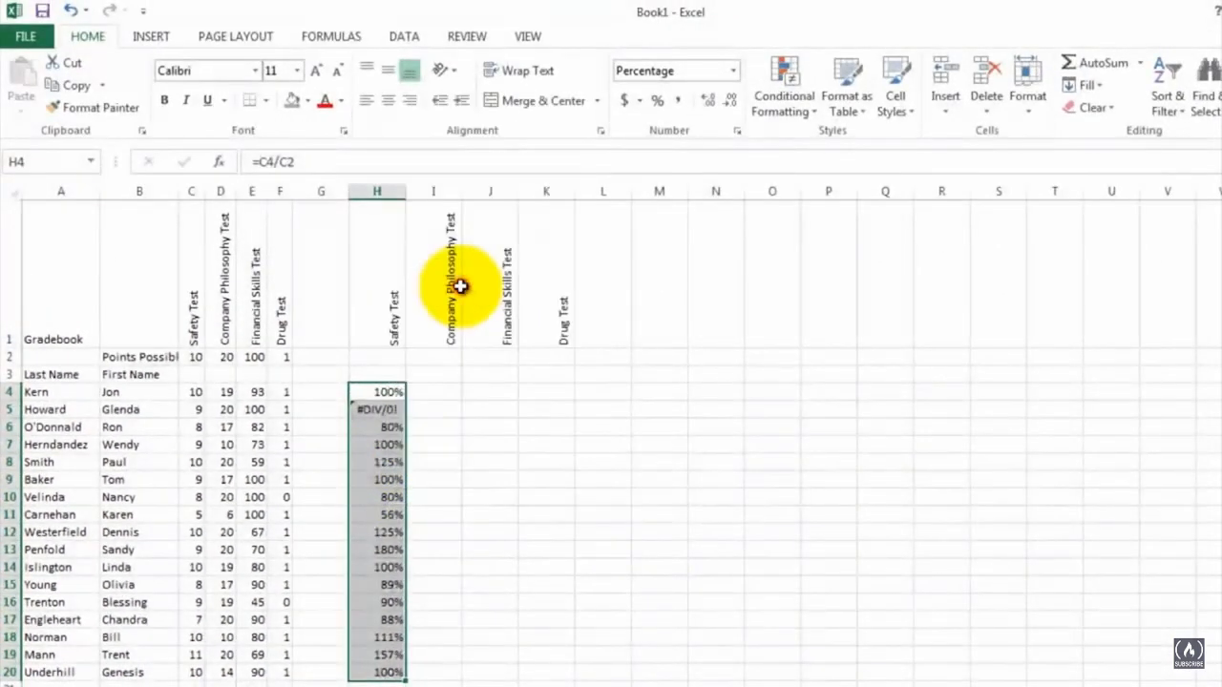
# Enter the formula =C4/C$2 in H4, with the points possible row locked
pyautogui.click(368, 392)
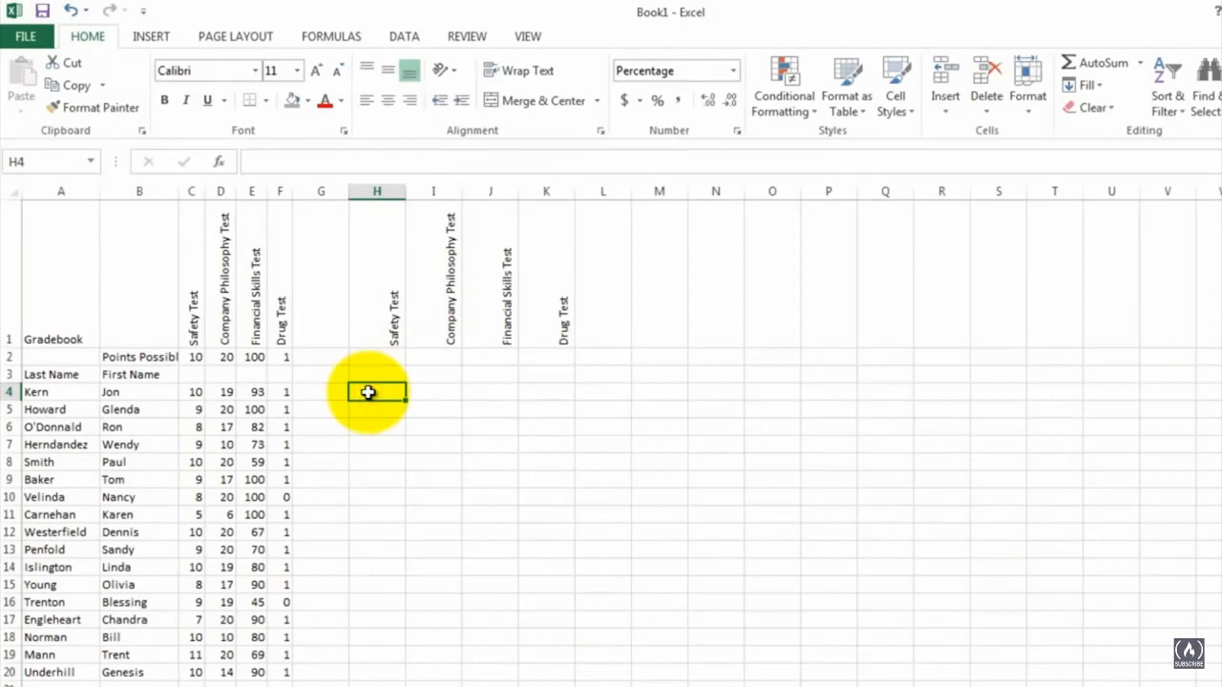
pyautogui.write('=')
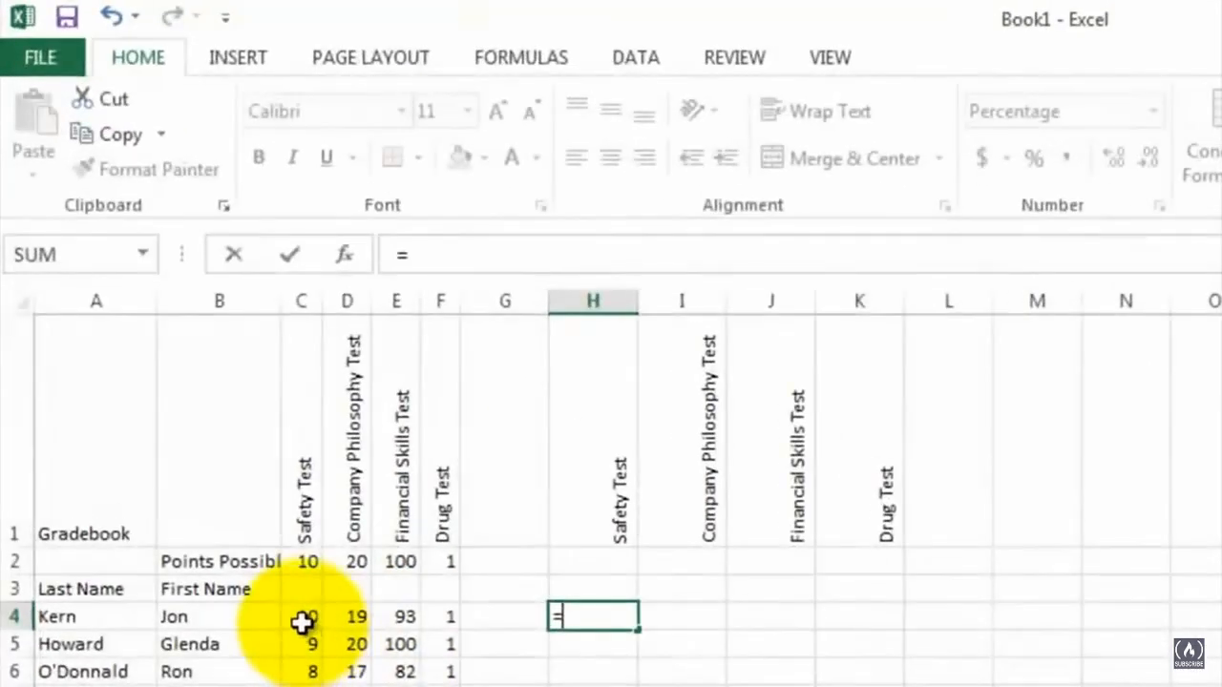
pyautogui.click(305, 618)
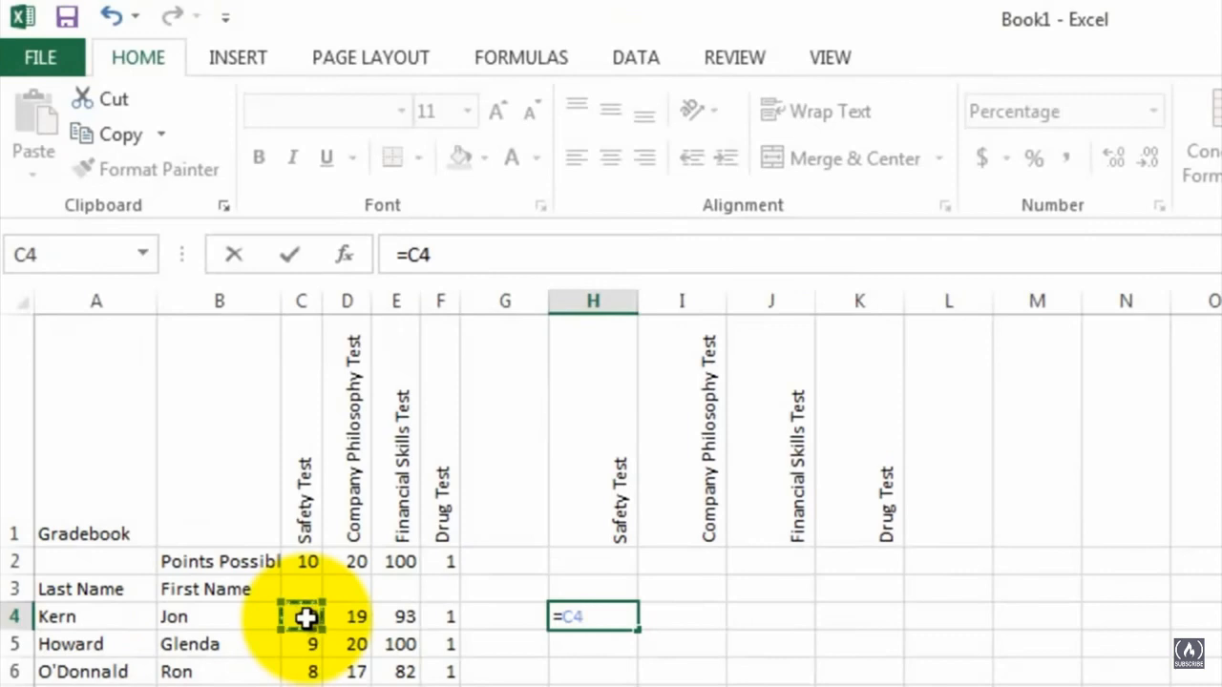
pyautogui.write('/')
pyautogui.click(304, 561)
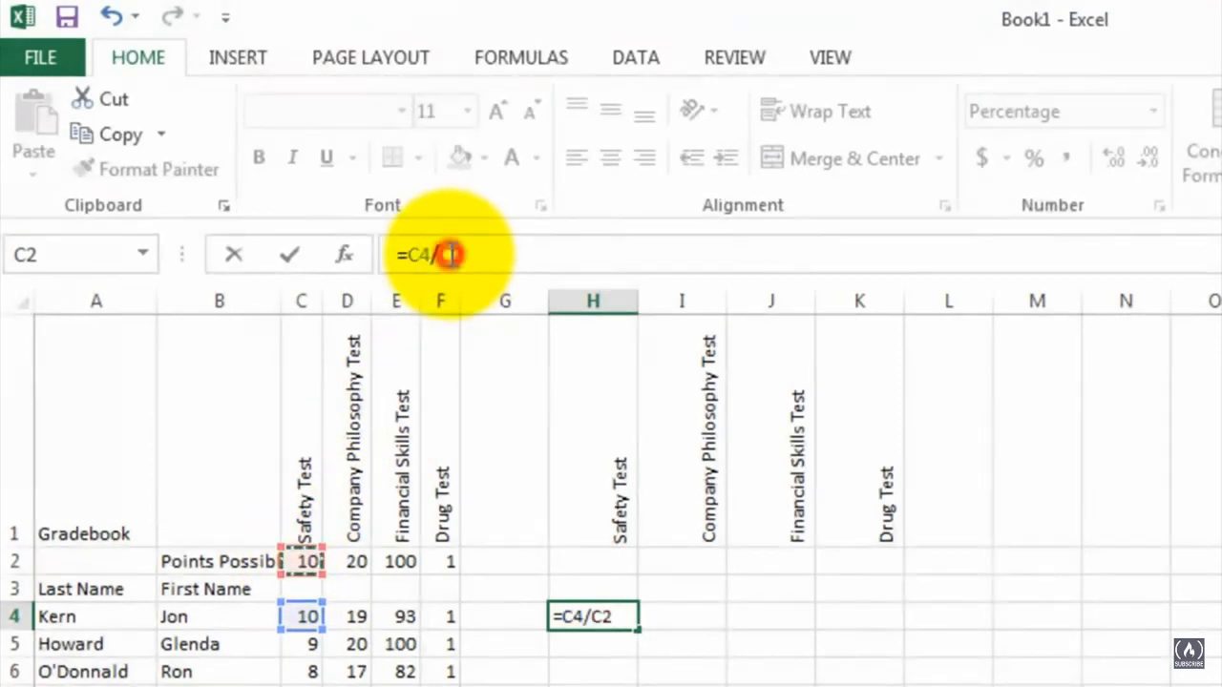
pyautogui.click(462, 259)
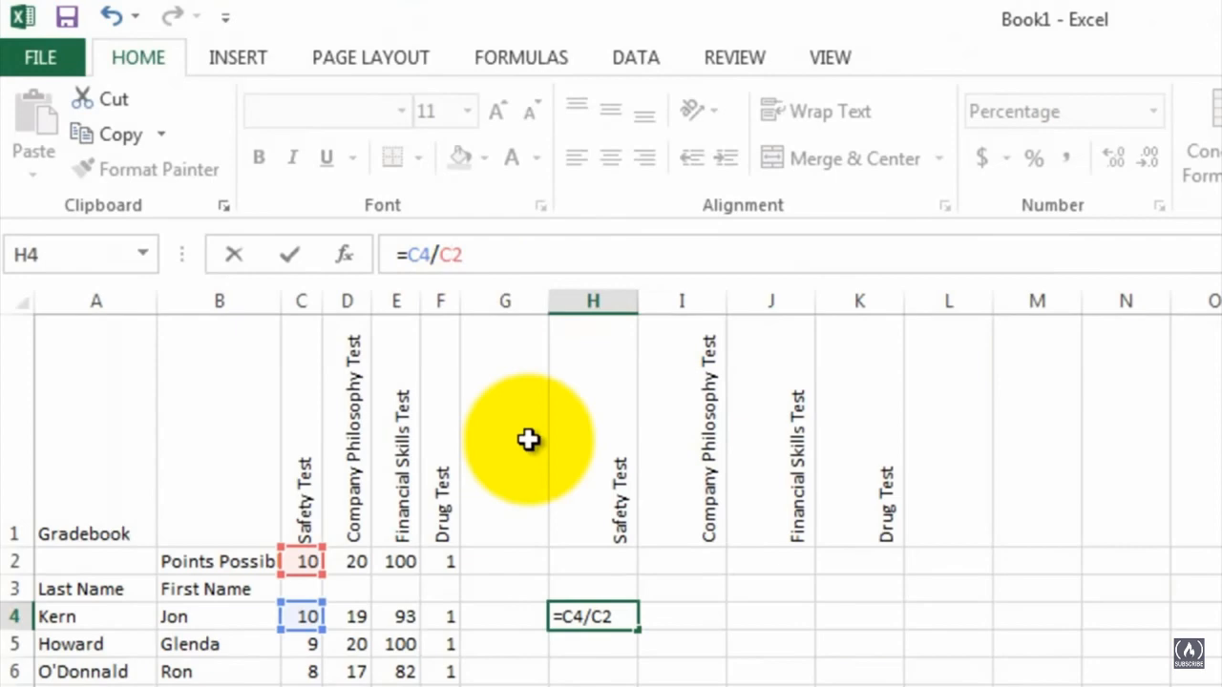
pyautogui.press('Left')
pyautogui.write('$')
pyautogui.press('Return')
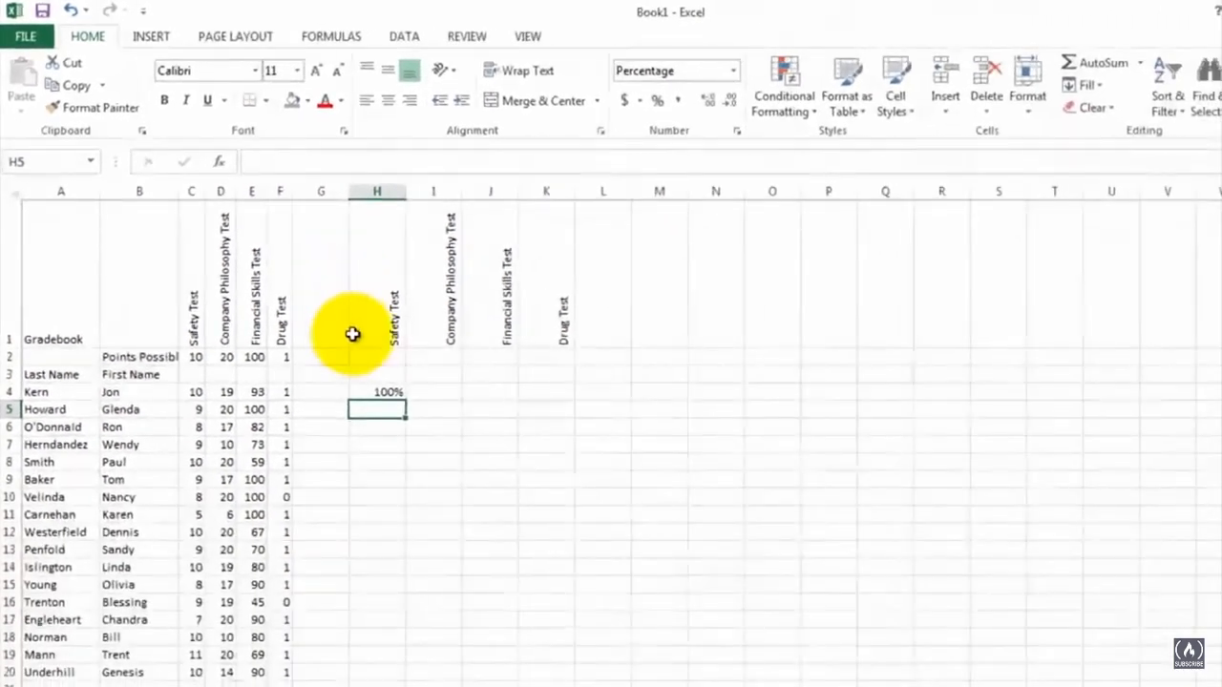
# Fill the Safety Test formula from H4 down to H20 and check the formula in H19
pyautogui.click(363, 390)
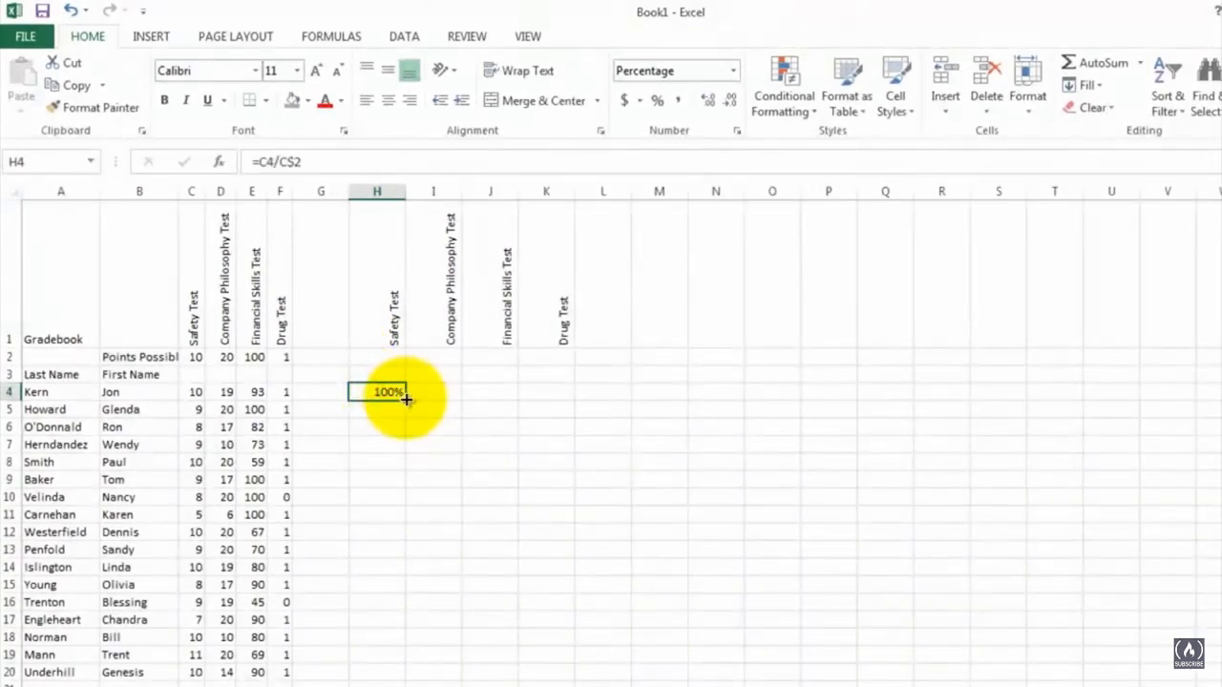
pyautogui.moveTo(405, 399); pyautogui.dragTo(390, 674)
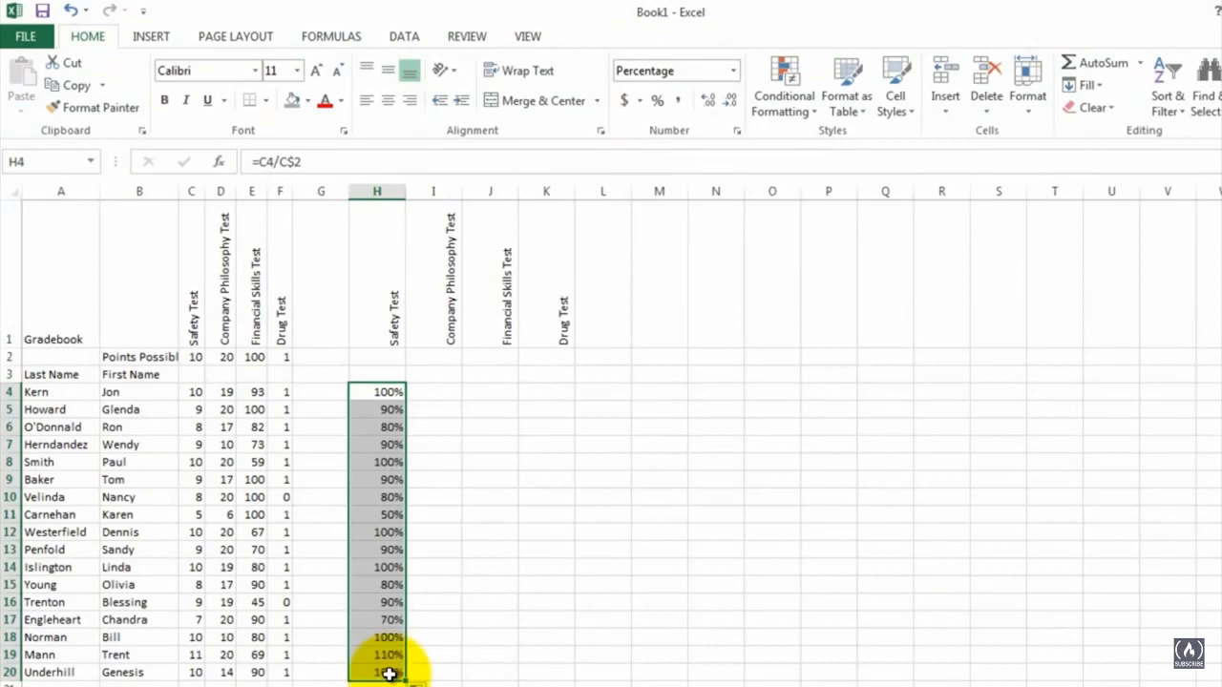
pyautogui.click(448, 583)
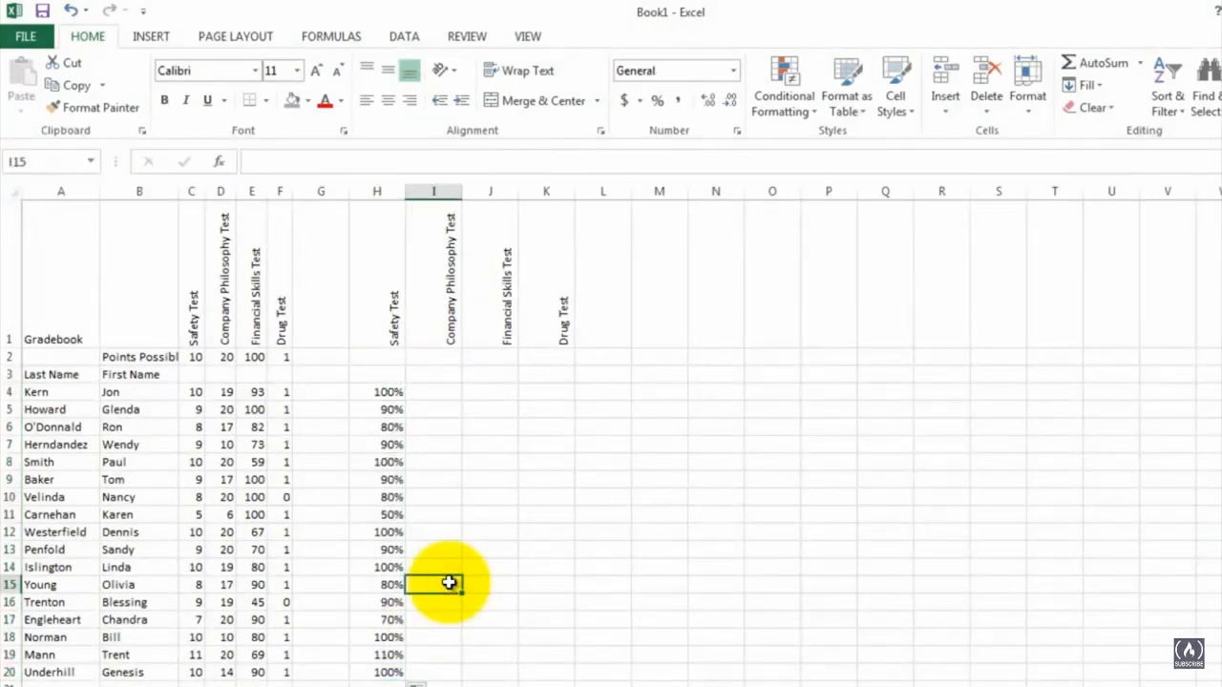
pyautogui.click(388, 655)
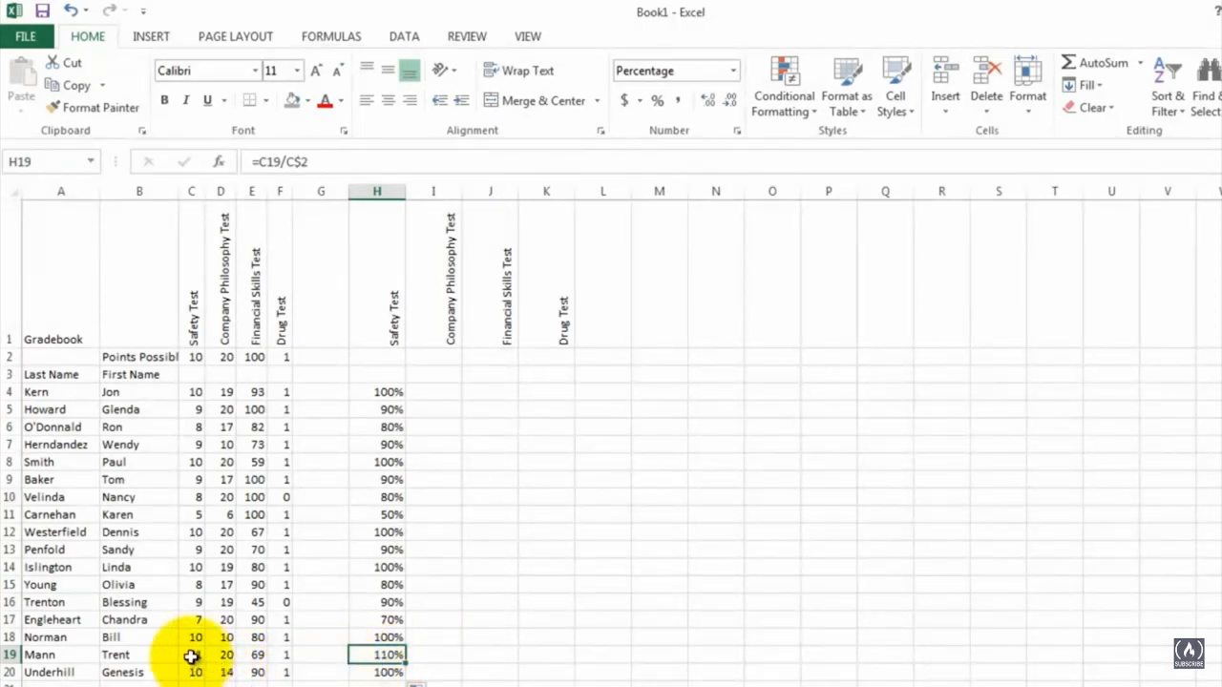
# Fill the formulas in H4:H20 across to column K for the other three tests and check the formula in K4
pyautogui.click(388, 392)
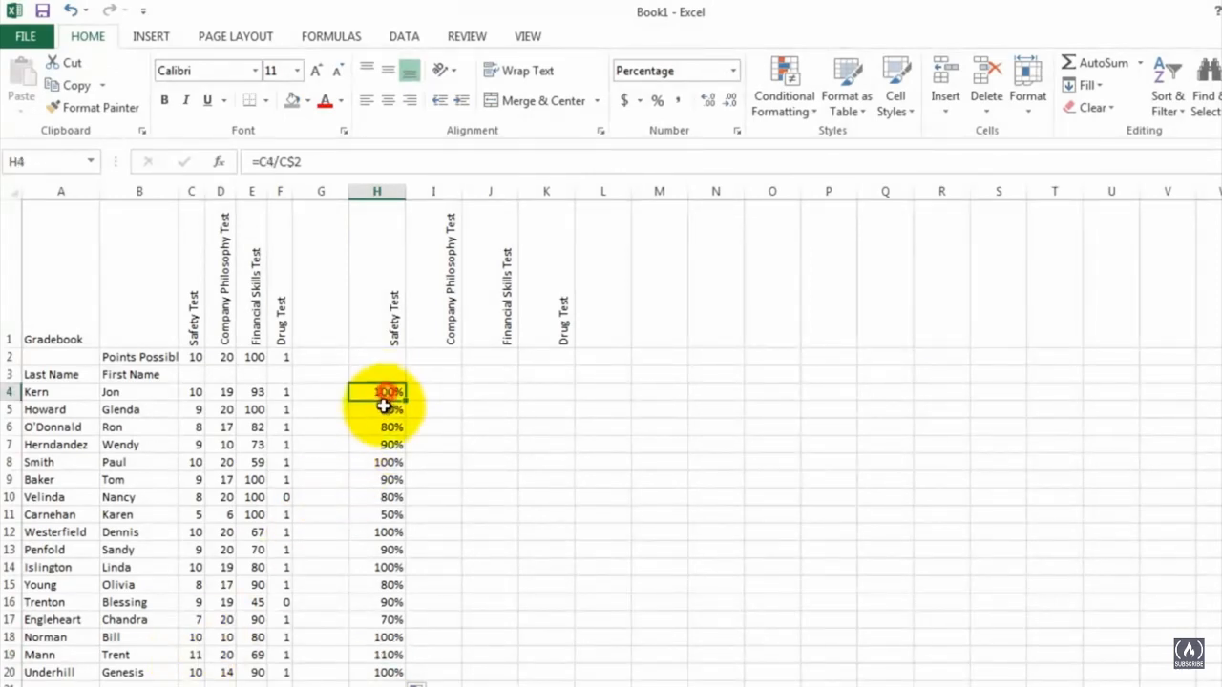
pyautogui.moveTo(383, 406); pyautogui.dragTo(390, 668)
pyautogui.moveTo(403, 678); pyautogui.dragTo(553, 651)
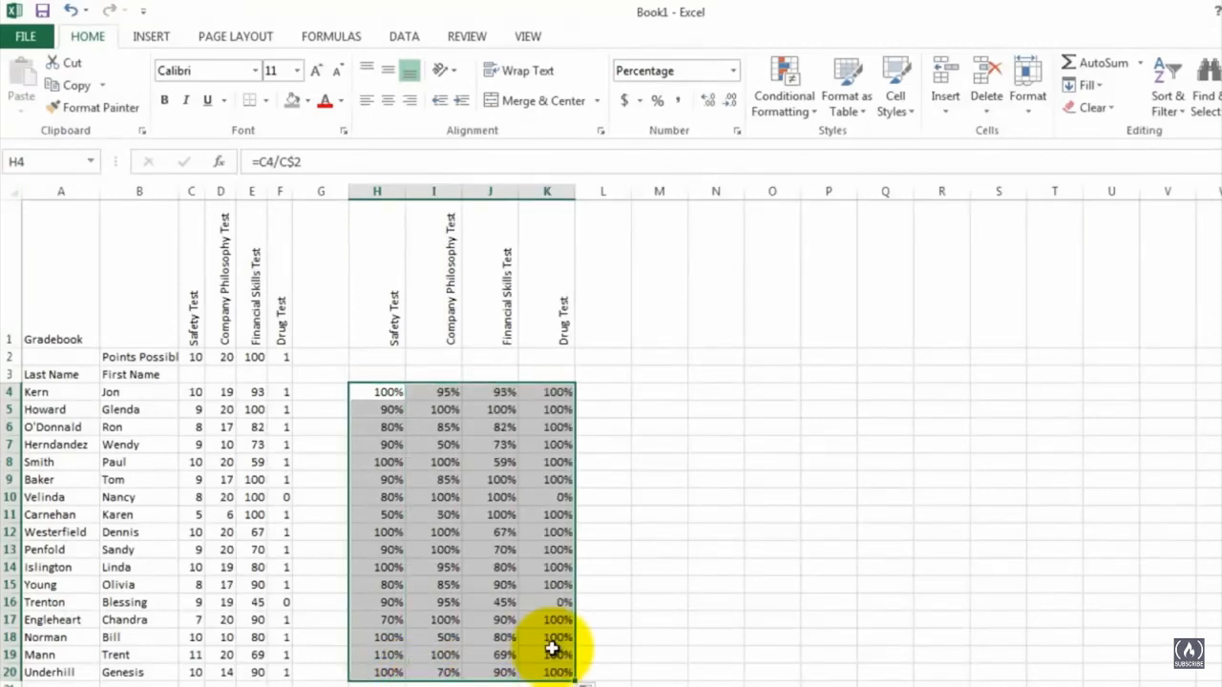
pyautogui.click(606, 426)
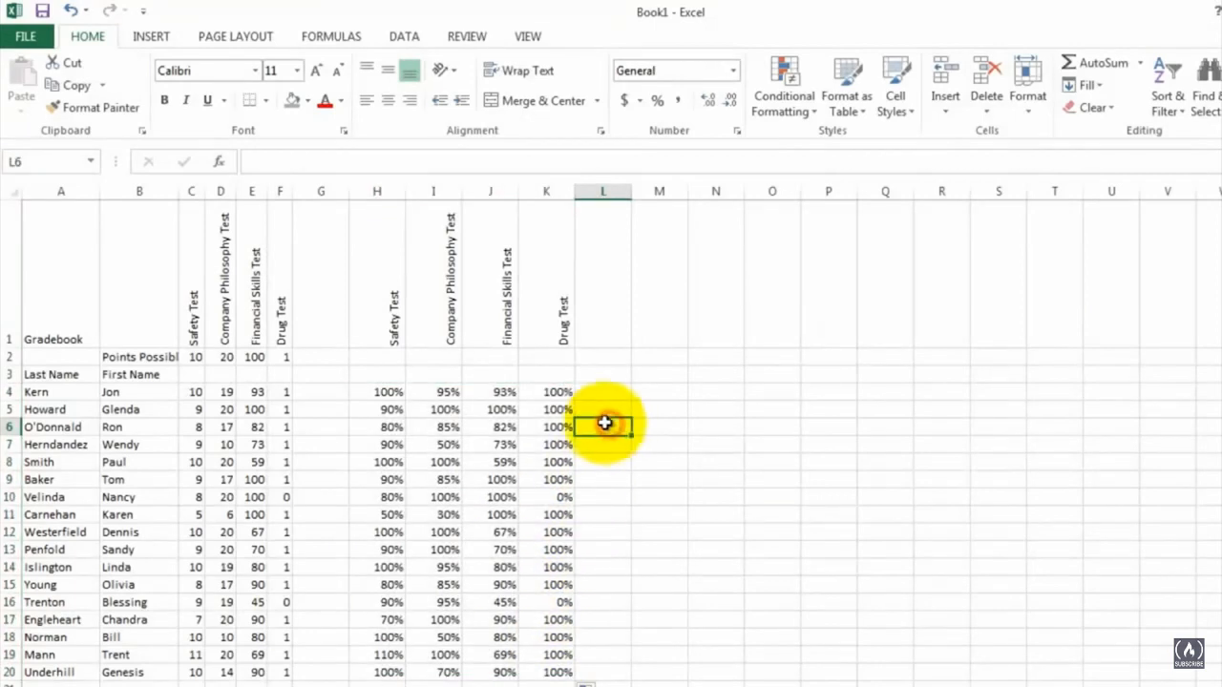
pyautogui.click(557, 389)
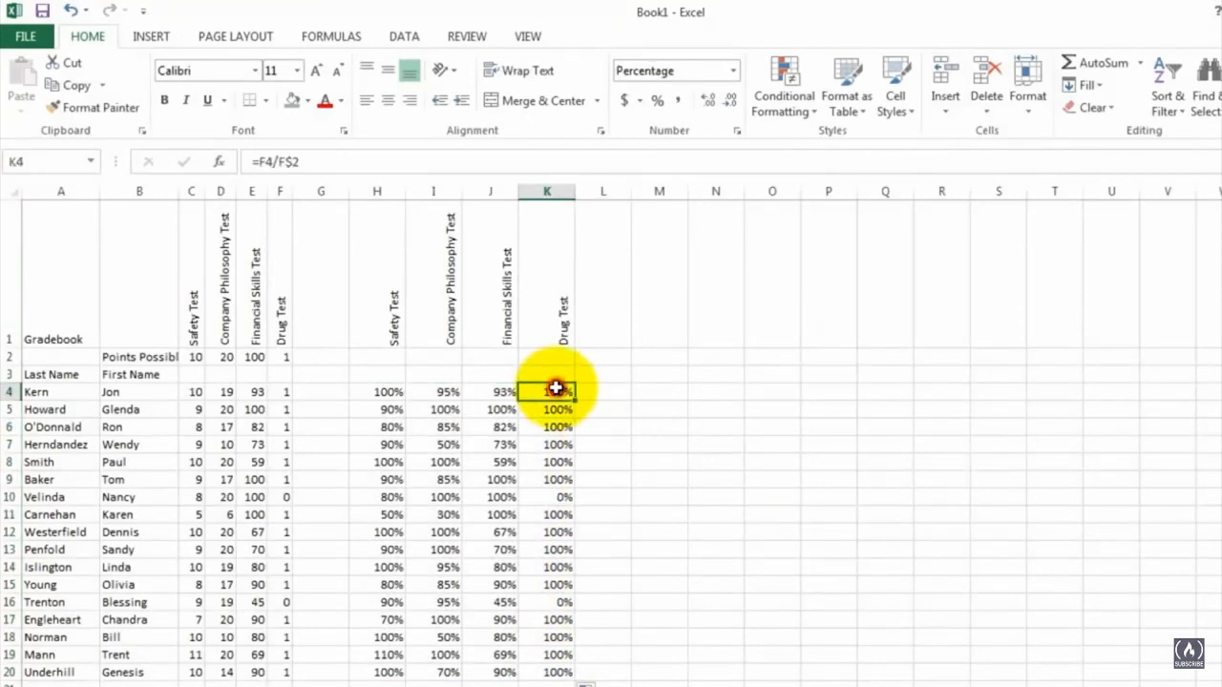
# Apply the 4 Traffic Lights icon set as conditional formatting to the Safety Test scores in C4:C20
pyautogui.click(544, 498)
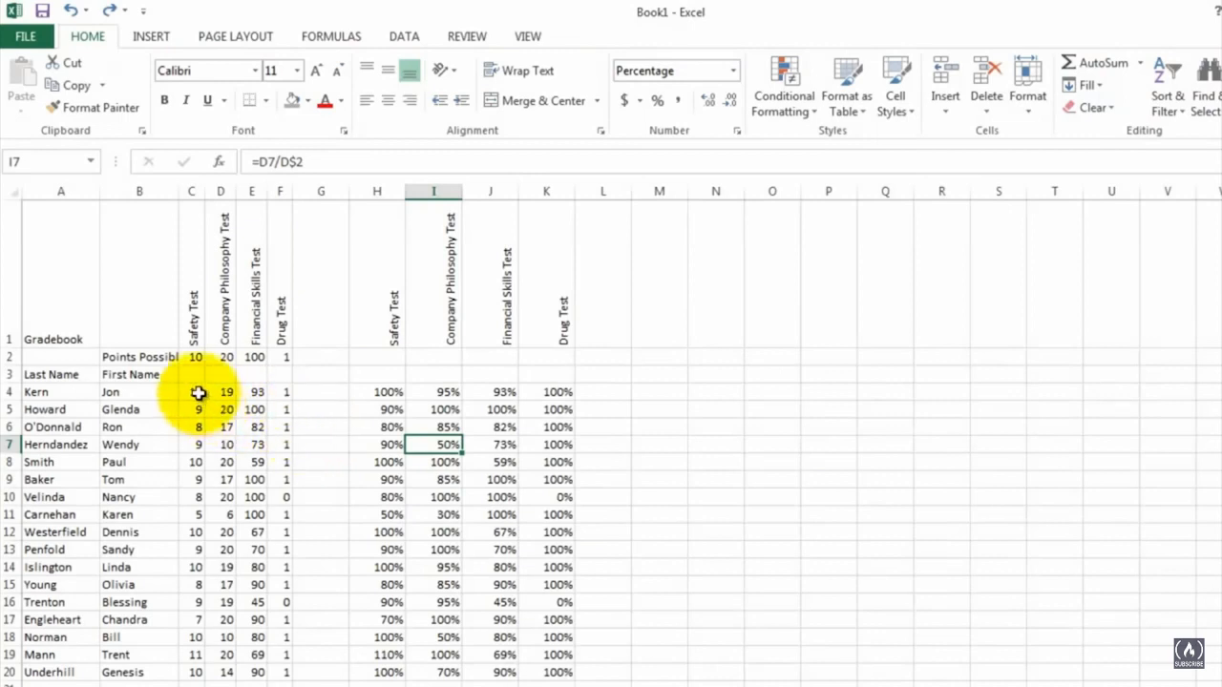
pyautogui.moveTo(195, 391); pyautogui.dragTo(179, 674)
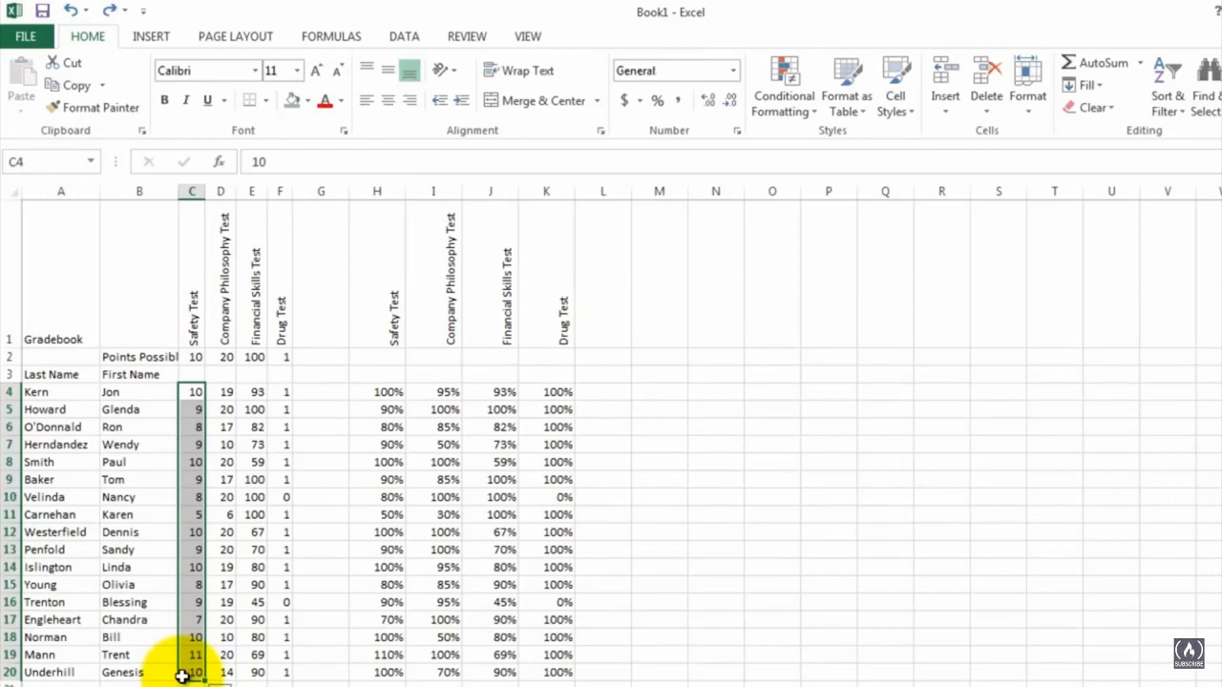
pyautogui.click(807, 92)
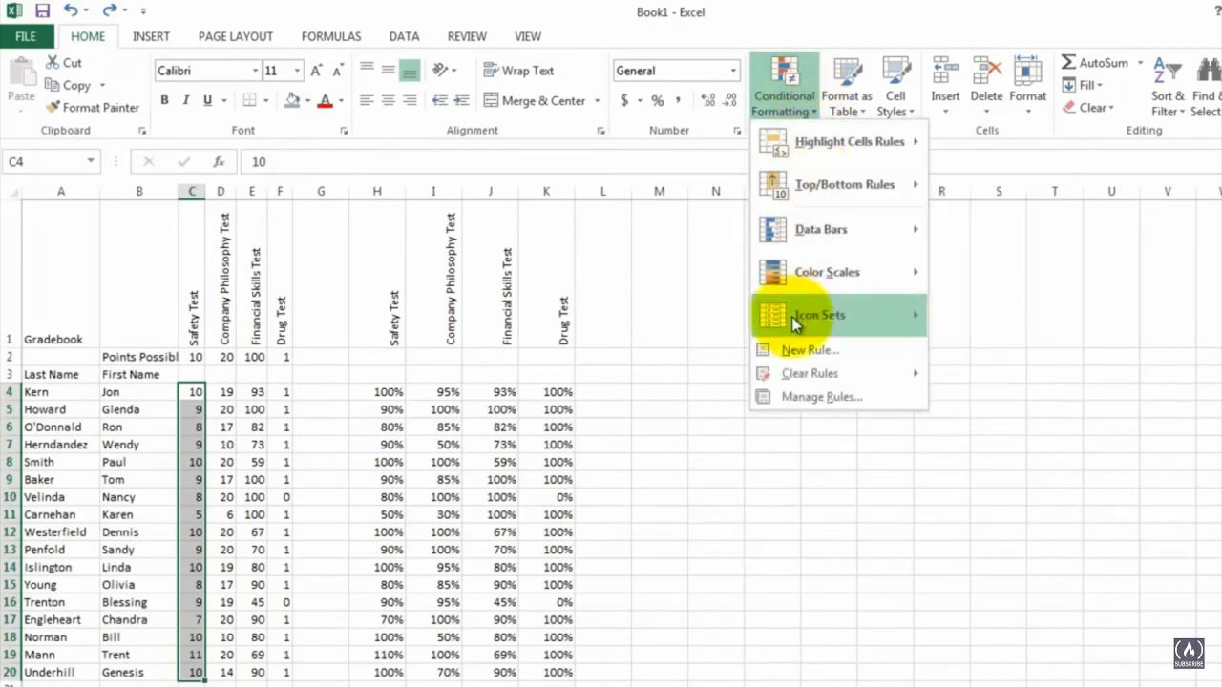
pyautogui.moveTo(794, 323)
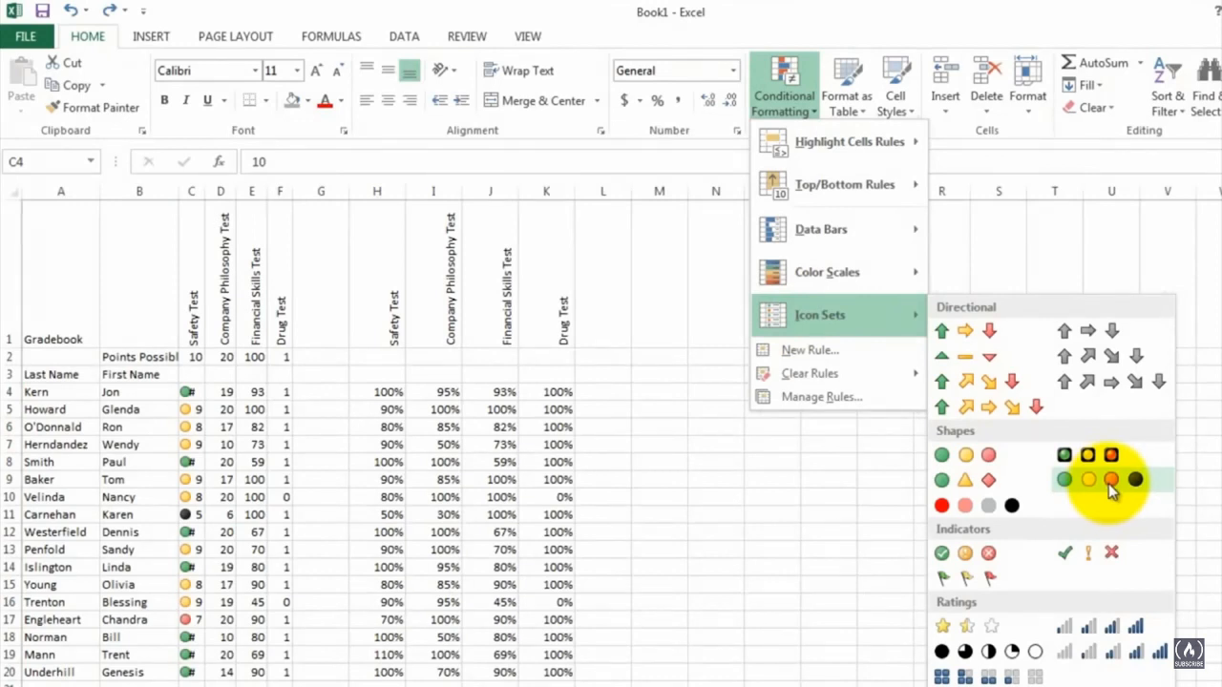
pyautogui.click(1109, 483)
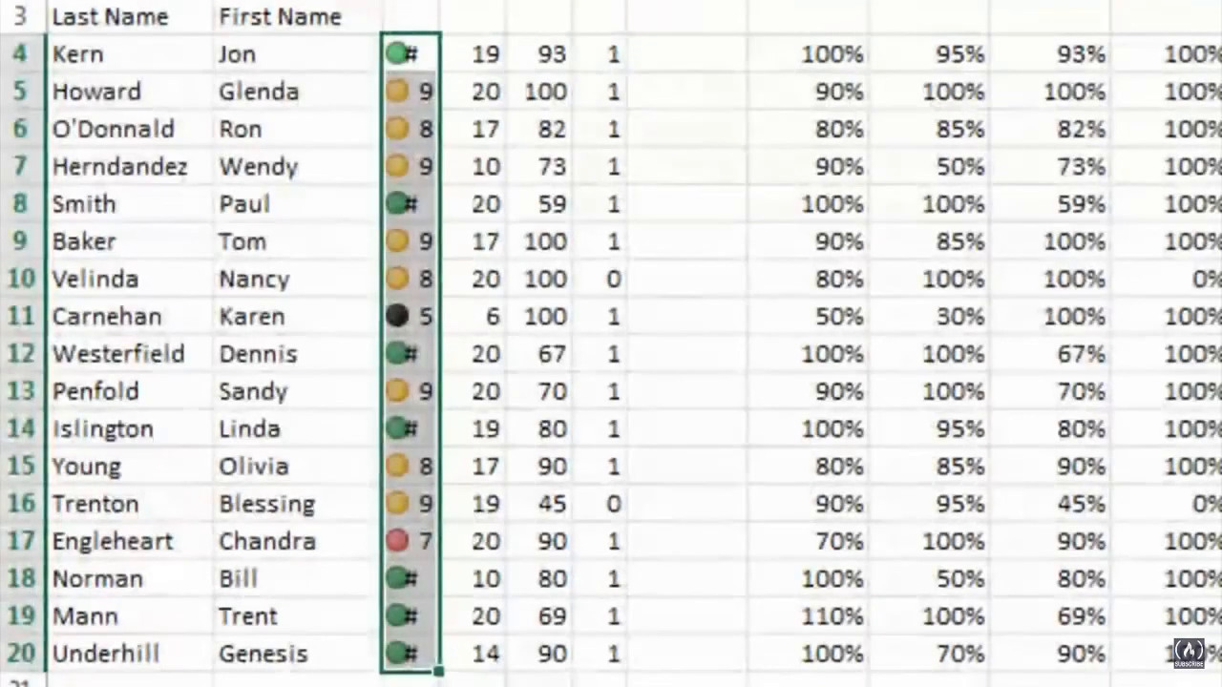
# Widen column C to fit the icons and scores, and check the icons in C7, C17 and C11
pyautogui.moveTo(439, 2); pyautogui.dragTo(479, 1)
pyautogui.click(425, 164)
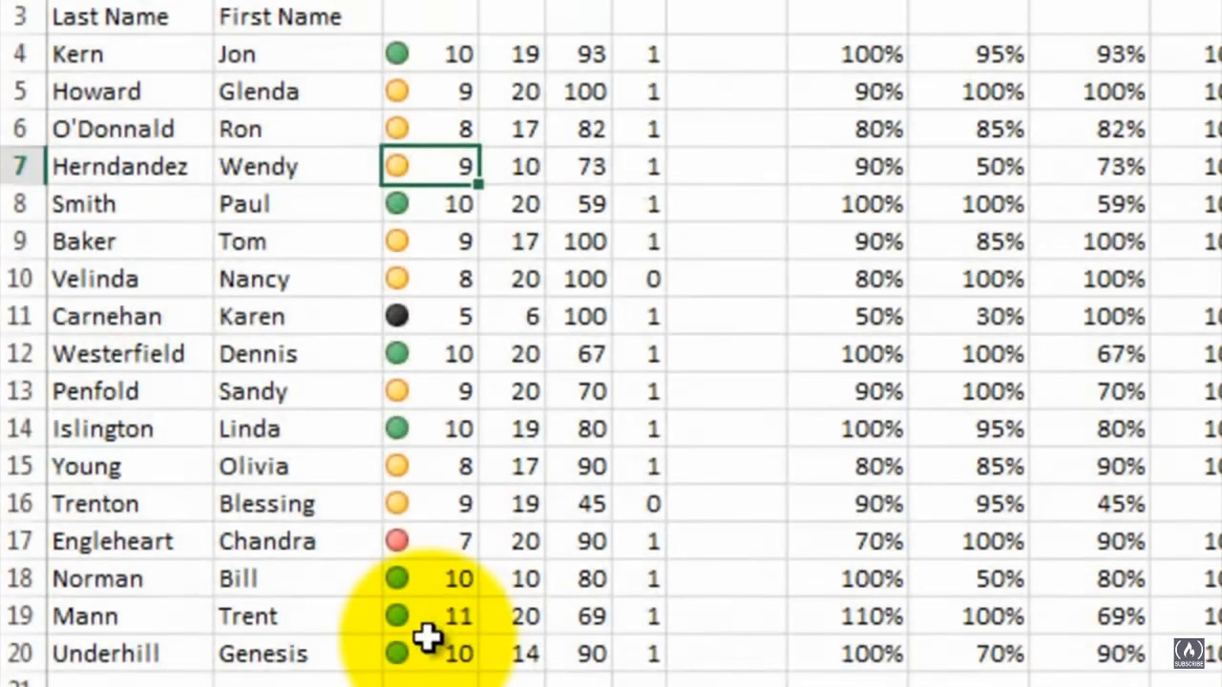
pyautogui.click(435, 542)
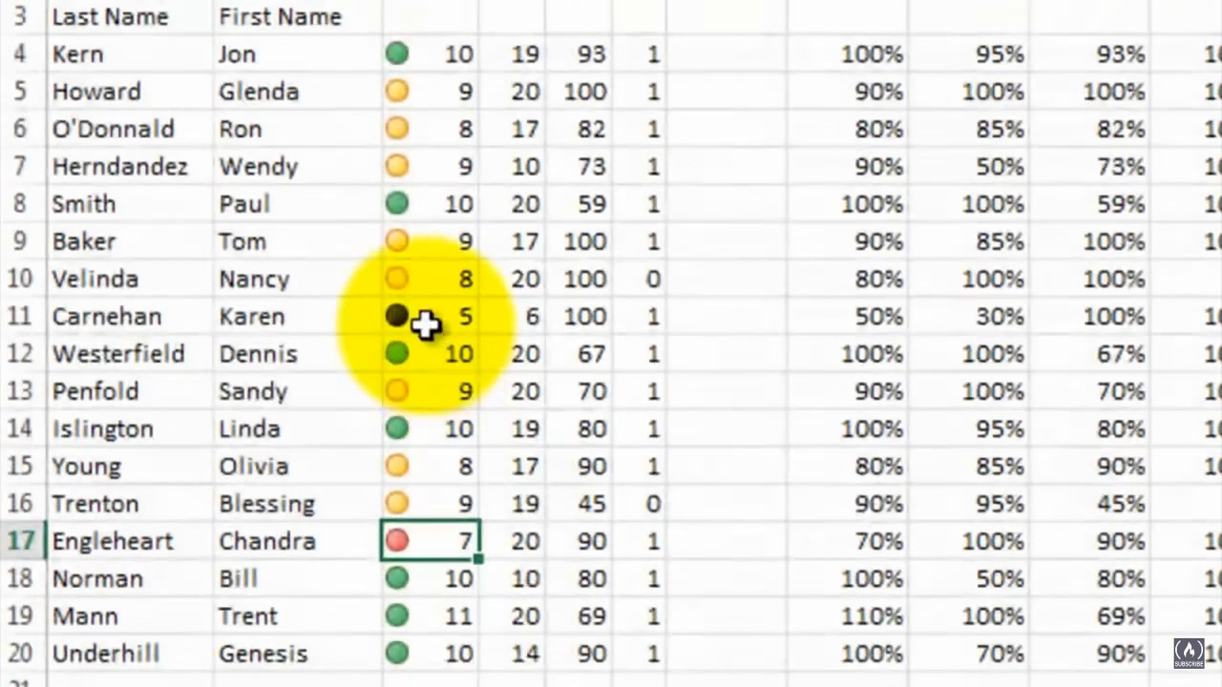
pyautogui.click(427, 351)
pyautogui.click(430, 320)
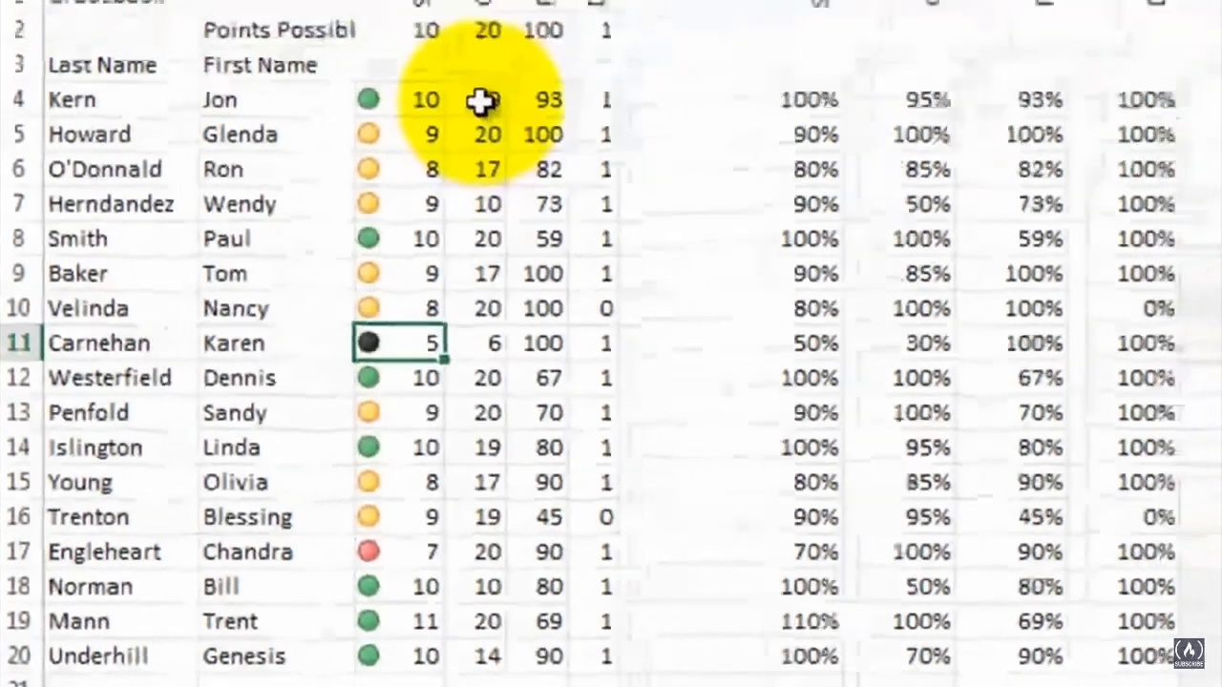
# Apply the 4 Traffic Lights icon set to the Company Philosophy Test scores in D4:D20 and widen column D
pyautogui.moveTo(515, 55); pyautogui.dragTo(513, 203)
pyautogui.moveTo(282, 423); pyautogui.dragTo(284, 665)
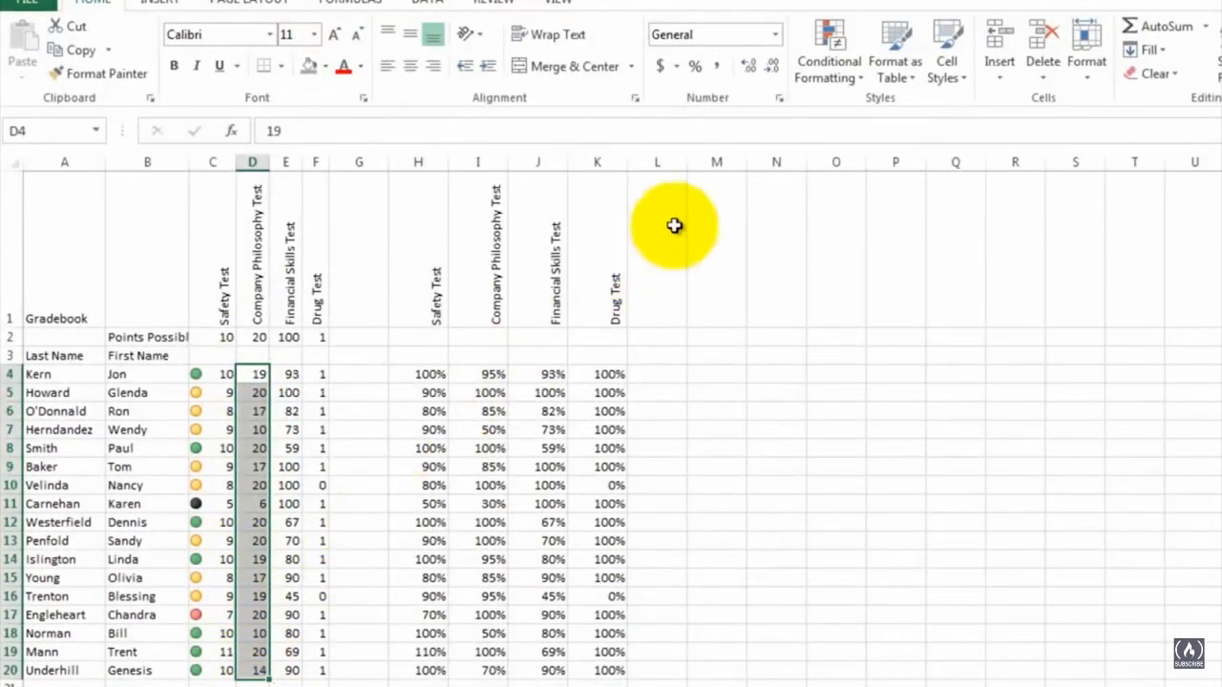
pyautogui.click(828, 57)
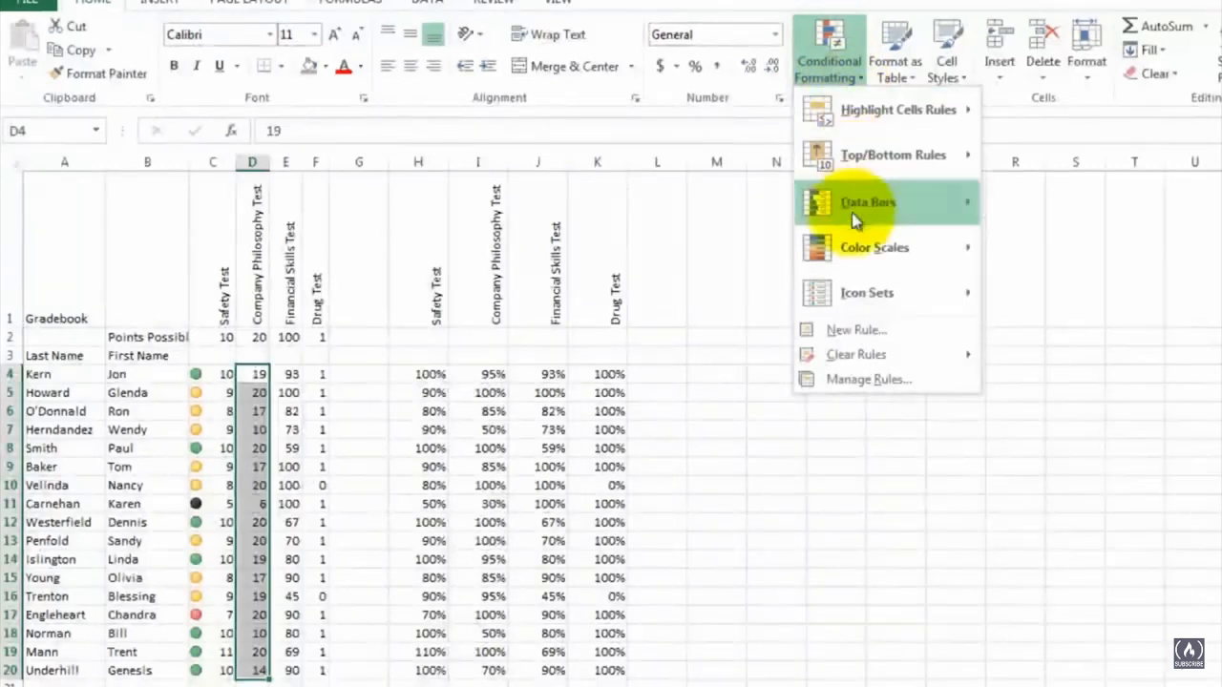
pyautogui.moveTo(854, 292)
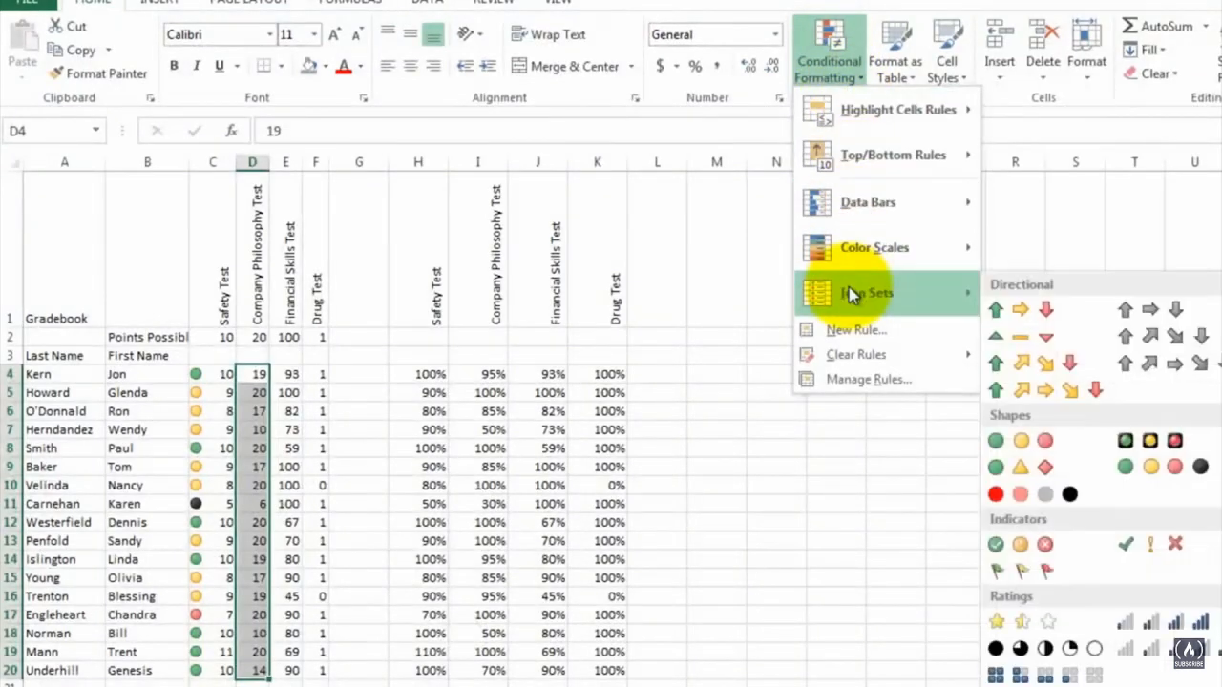
pyautogui.click(1140, 462)
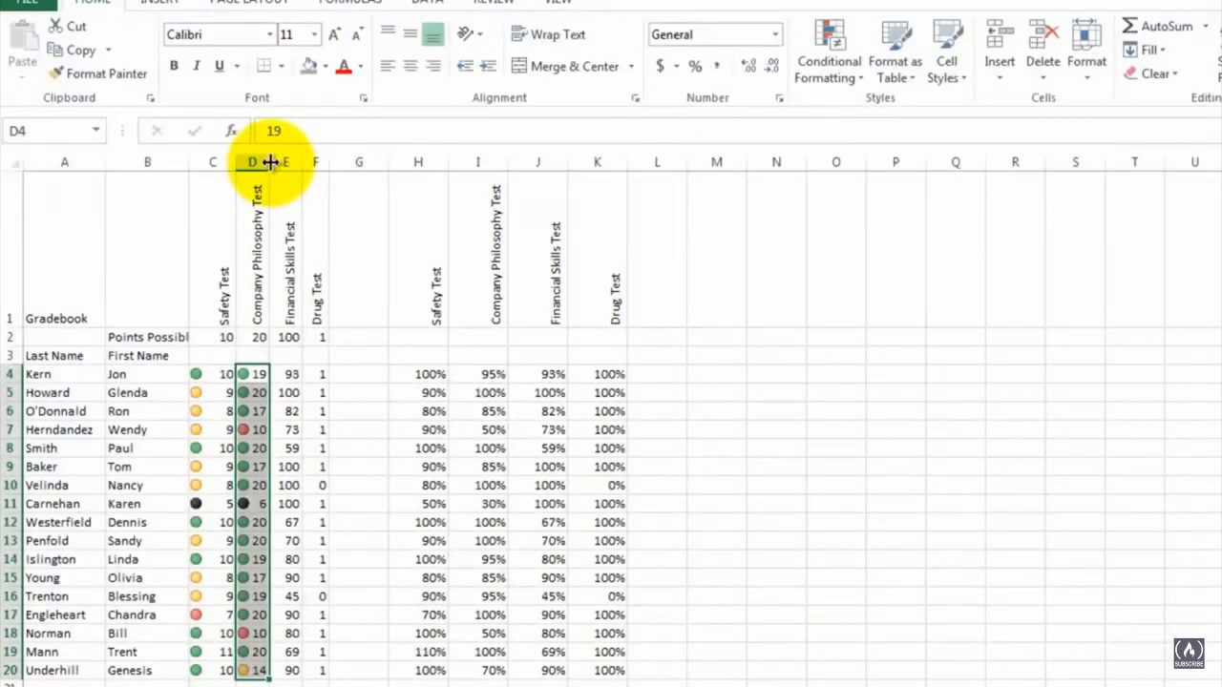
pyautogui.moveTo(269, 162); pyautogui.dragTo(279, 163)
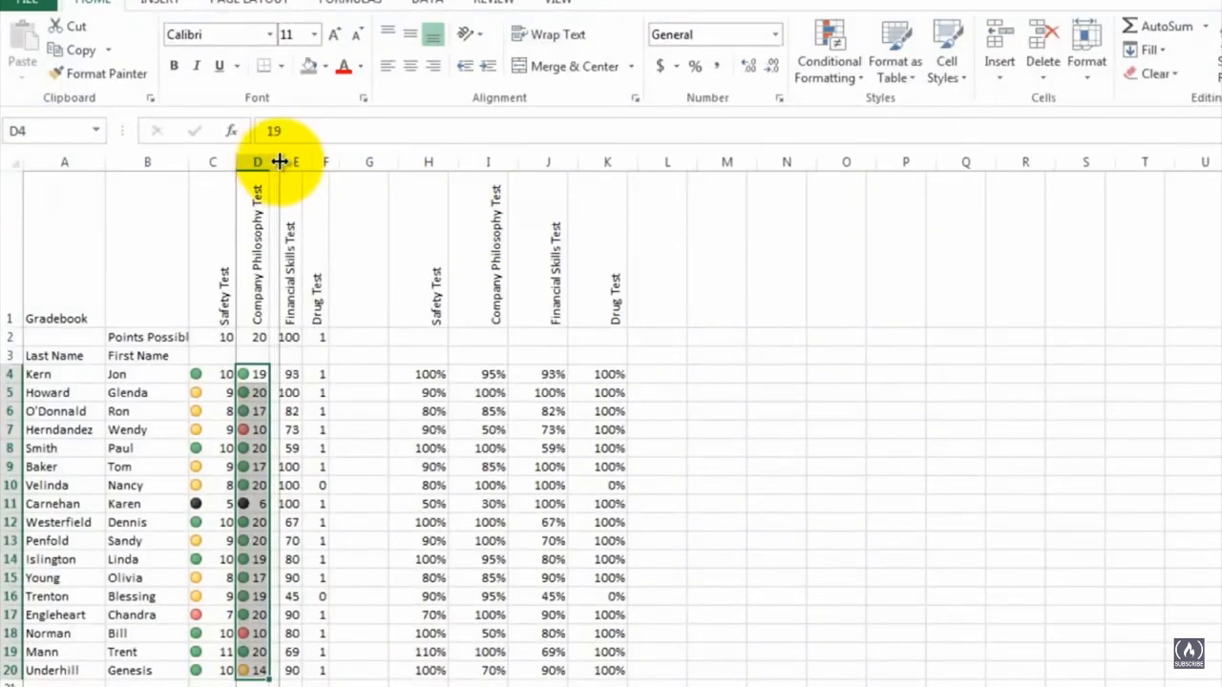
pyautogui.click(286, 504)
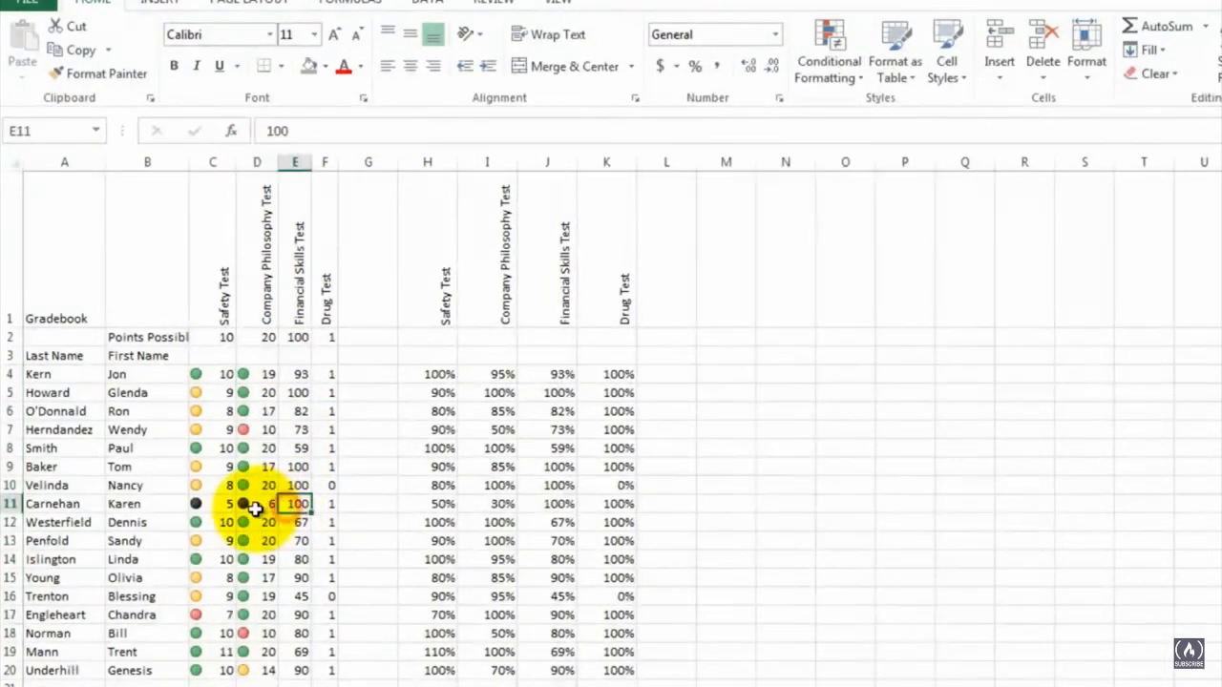
pyautogui.click(256, 506)
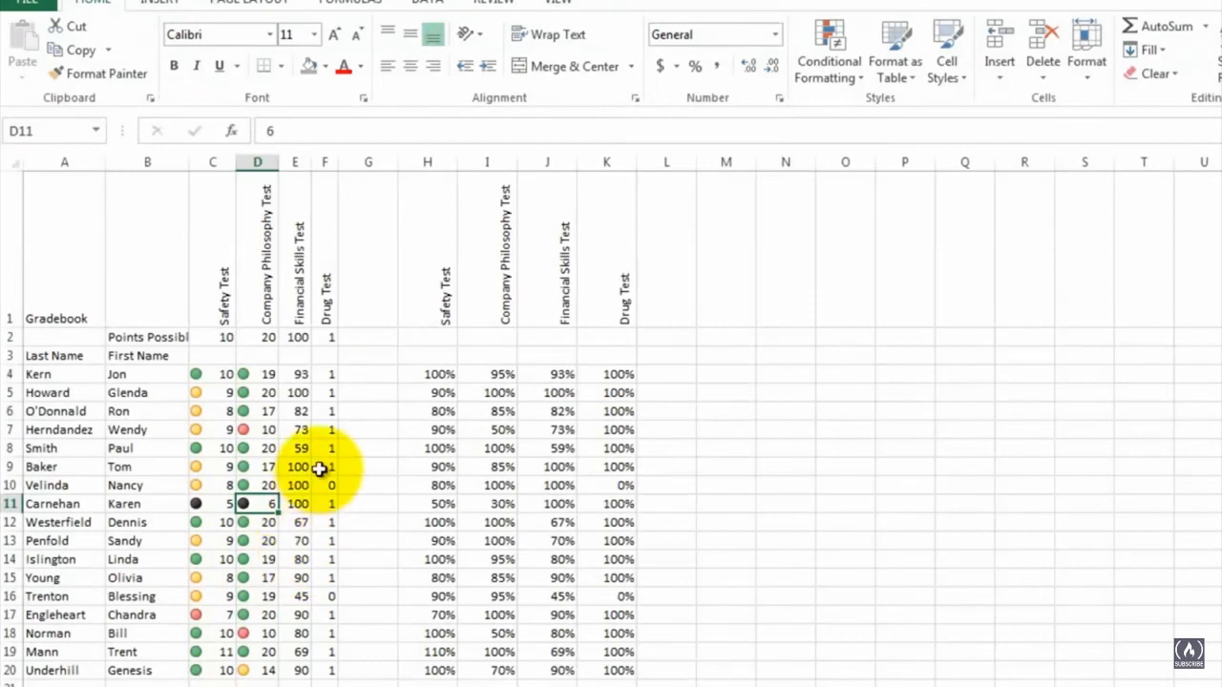
# Apply the 4 Traffic Lights icon set to the Financial Skills Test scores in E4:E20 and widen column E
pyautogui.click(300, 373)
pyautogui.moveTo(299, 405); pyautogui.dragTo(300, 663)
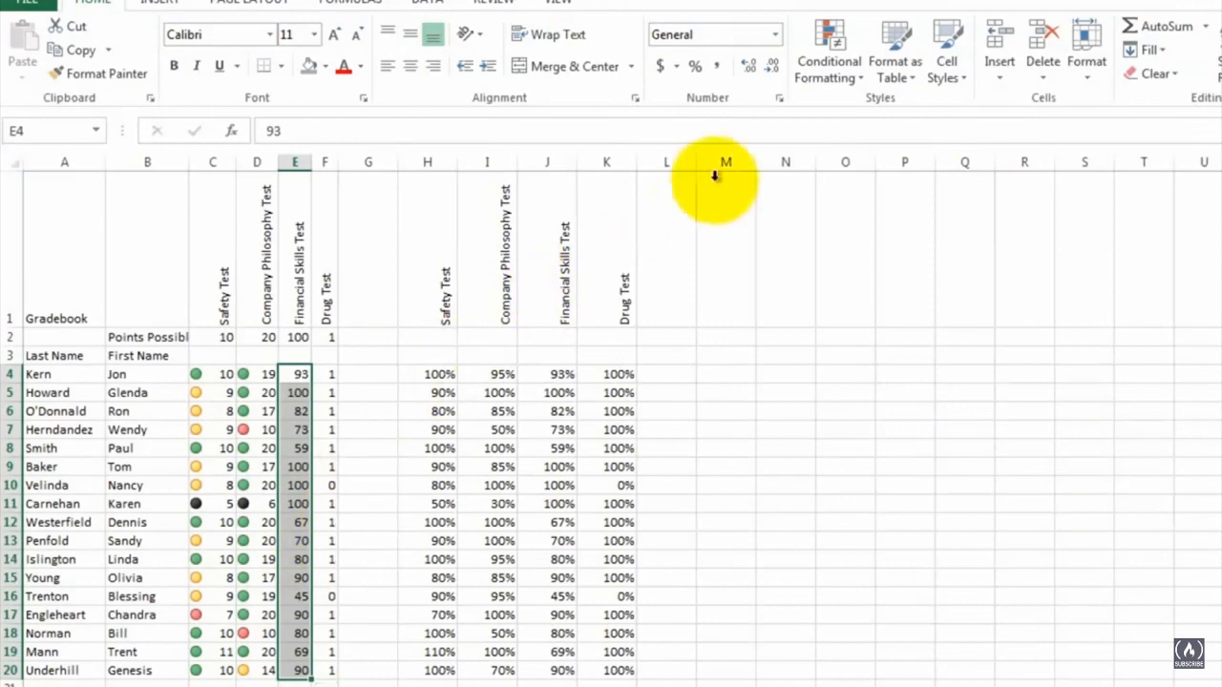
pyautogui.click(834, 38)
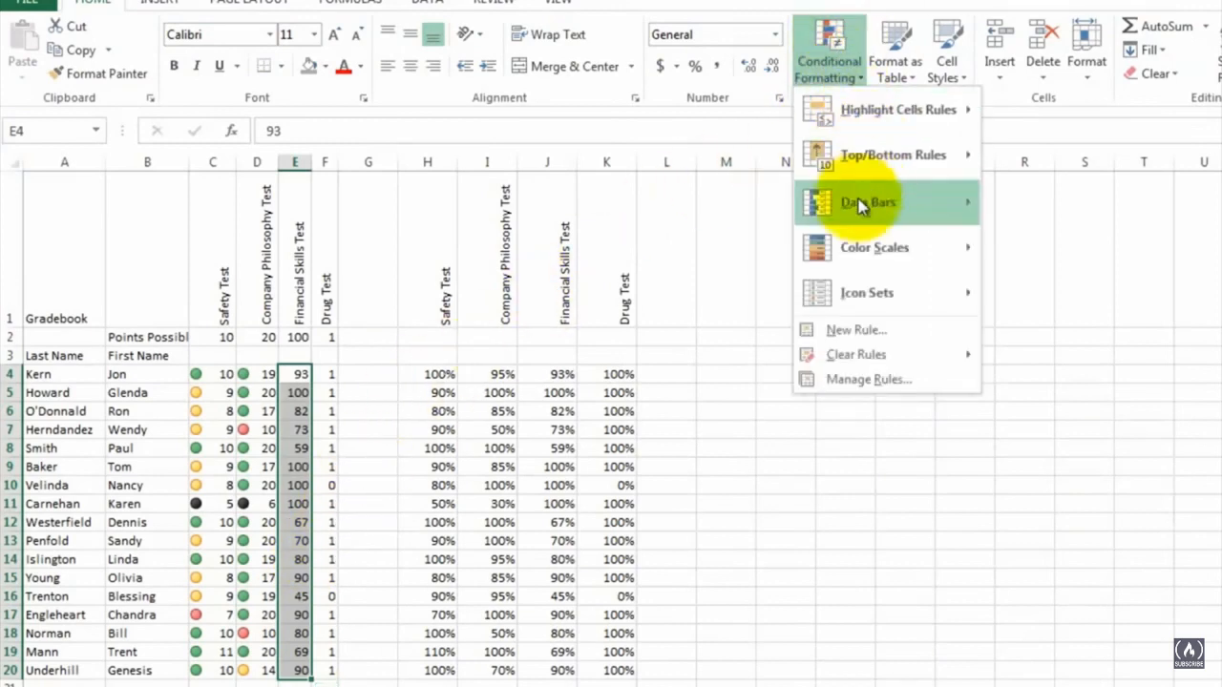
pyautogui.moveTo(859, 296)
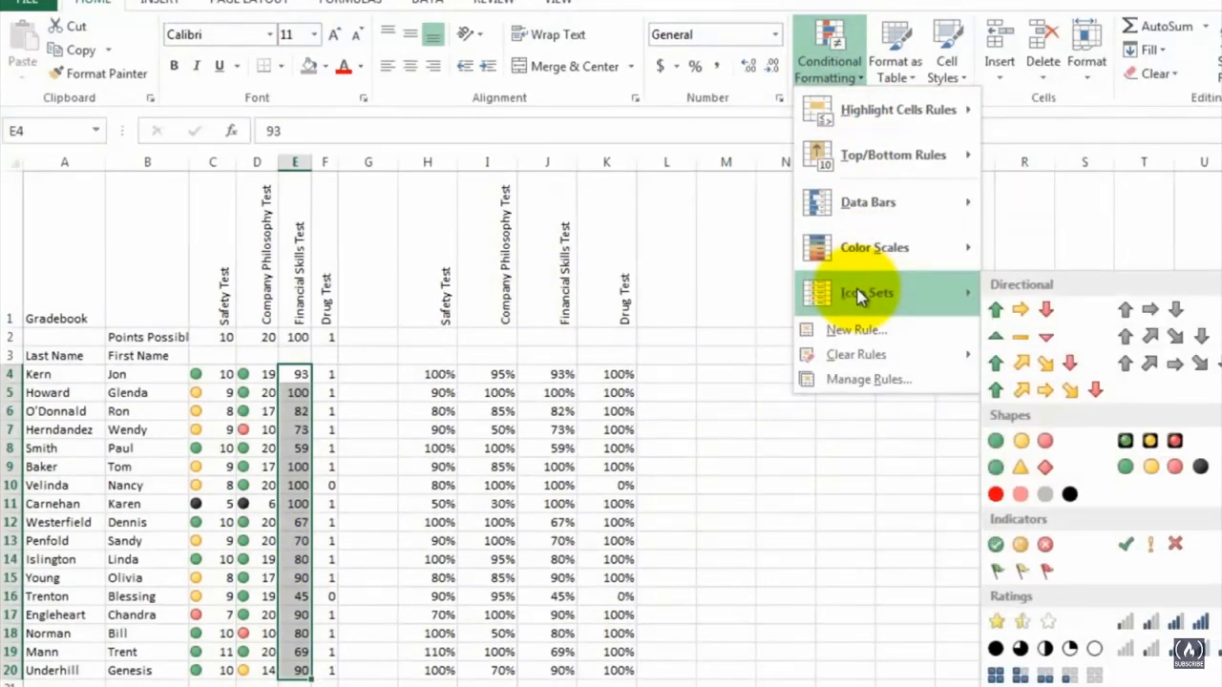
pyautogui.click(1146, 468)
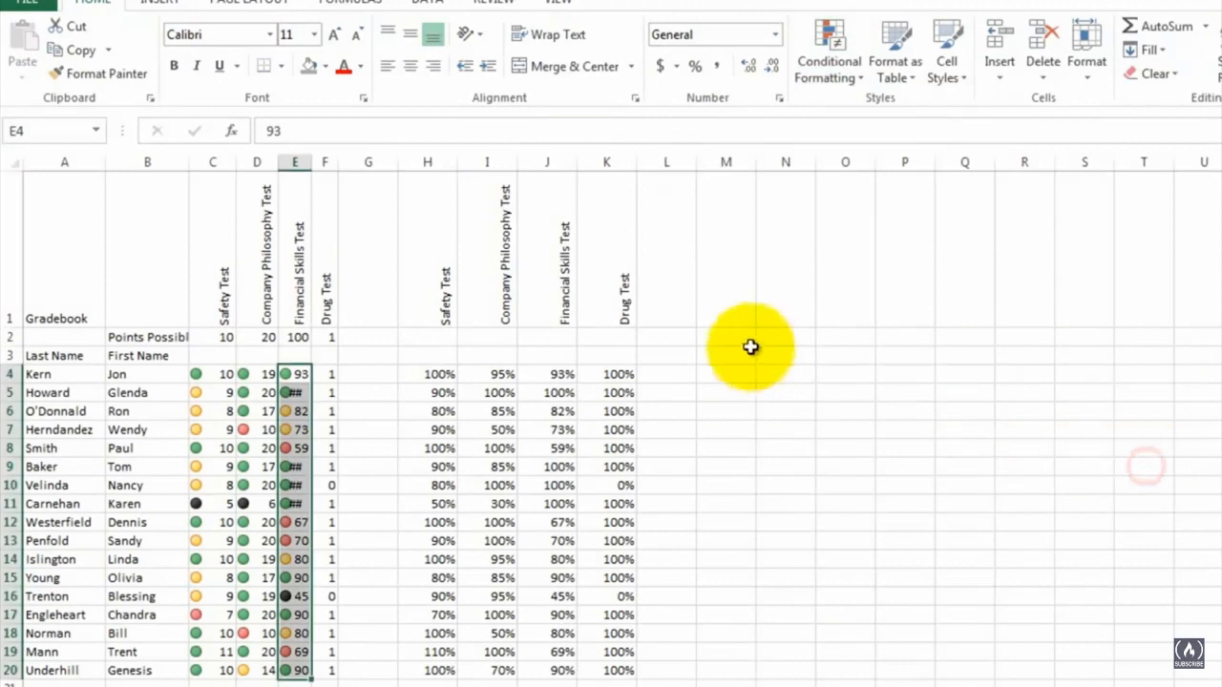
pyautogui.moveTo(316, 163); pyautogui.dragTo(327, 158)
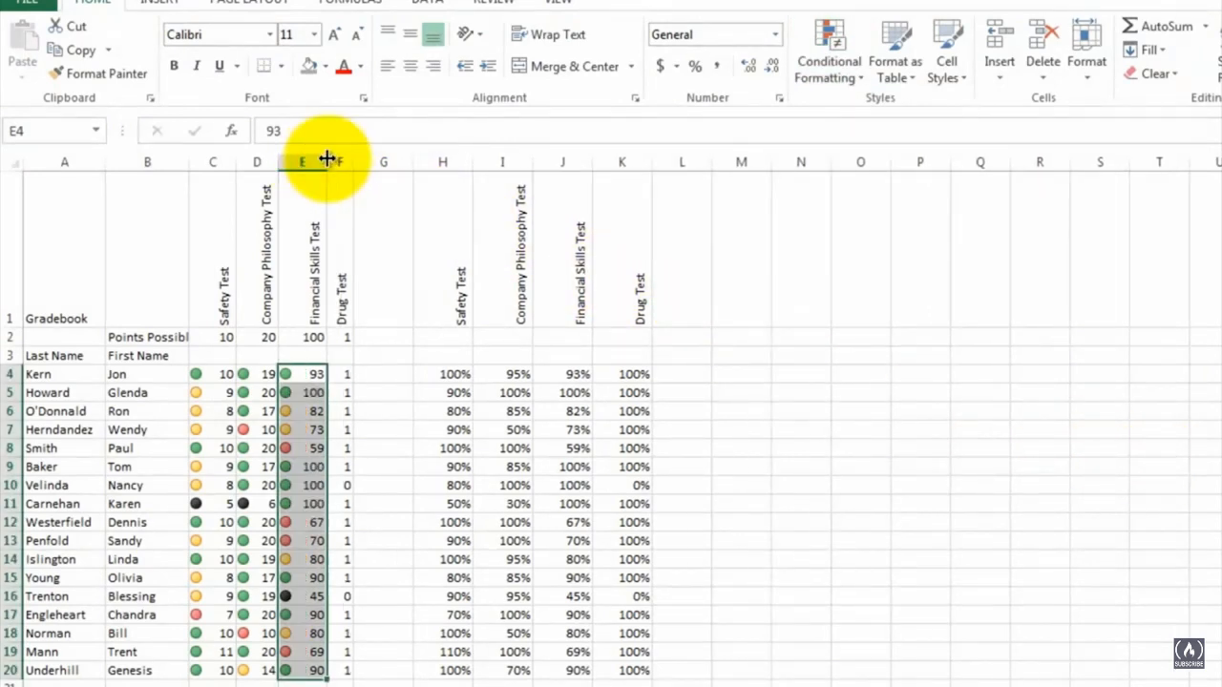
pyautogui.click(345, 472)
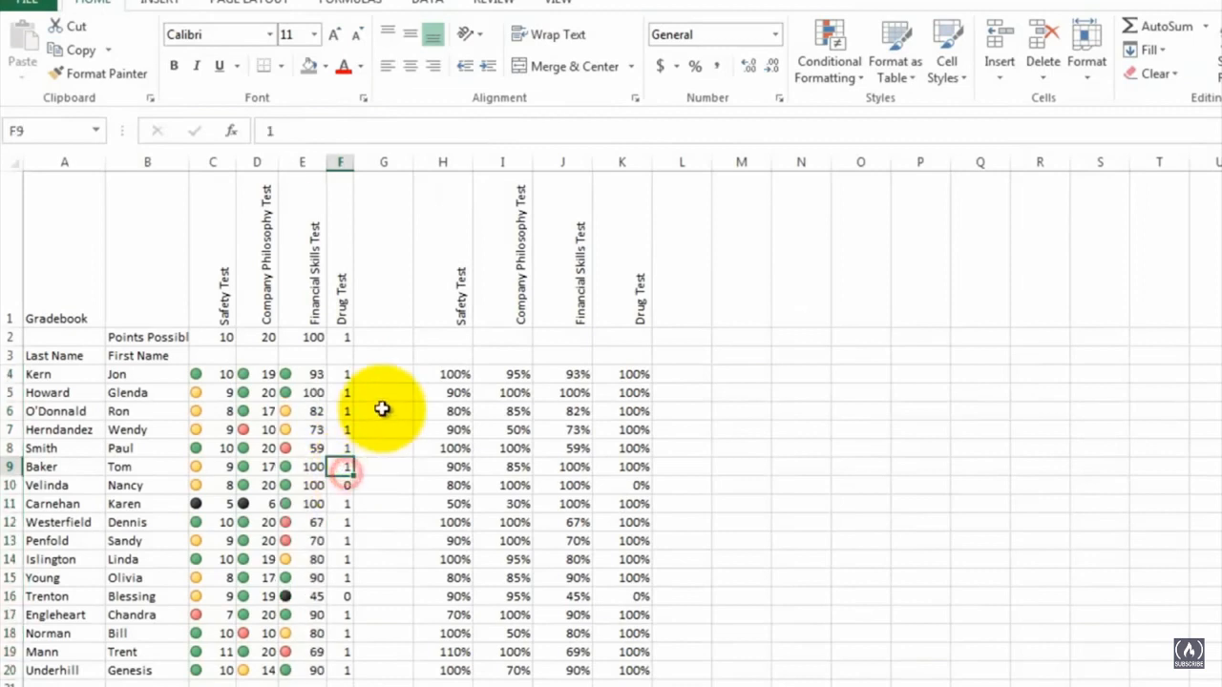
pyautogui.click(293, 595)
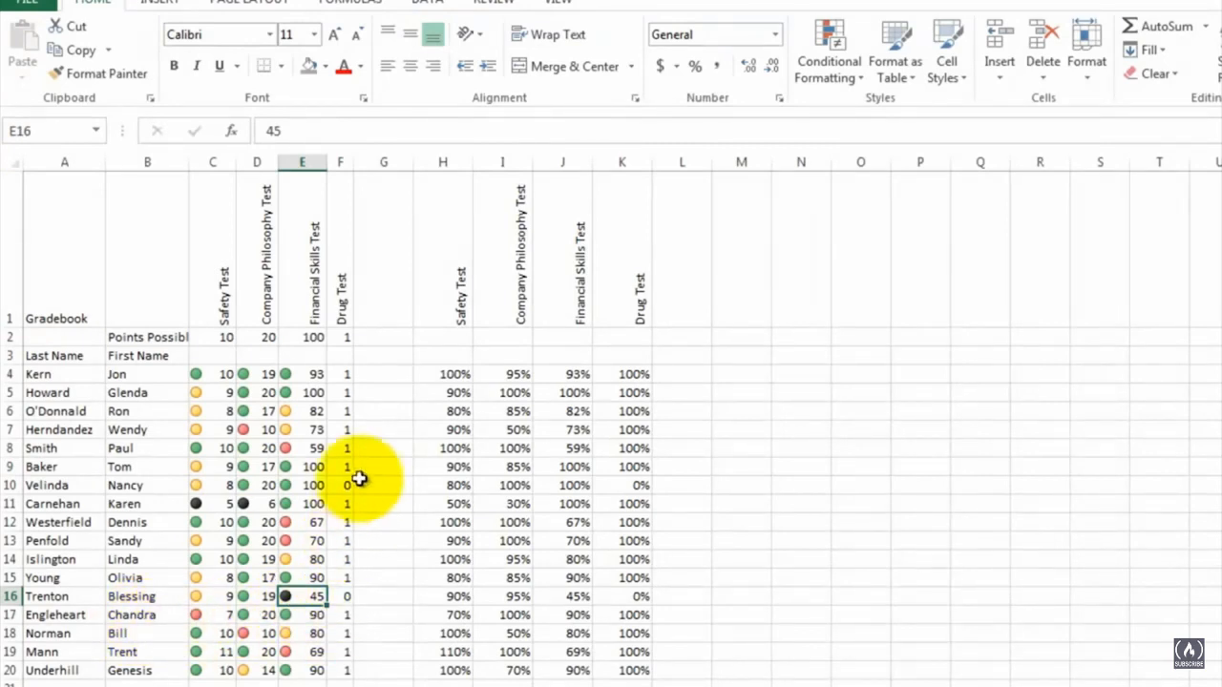
# Apply the 4 Traffic Lights icon set to the Drug Test scores in F4:F20 and widen column F
pyautogui.moveTo(345, 374); pyautogui.dragTo(341, 668)
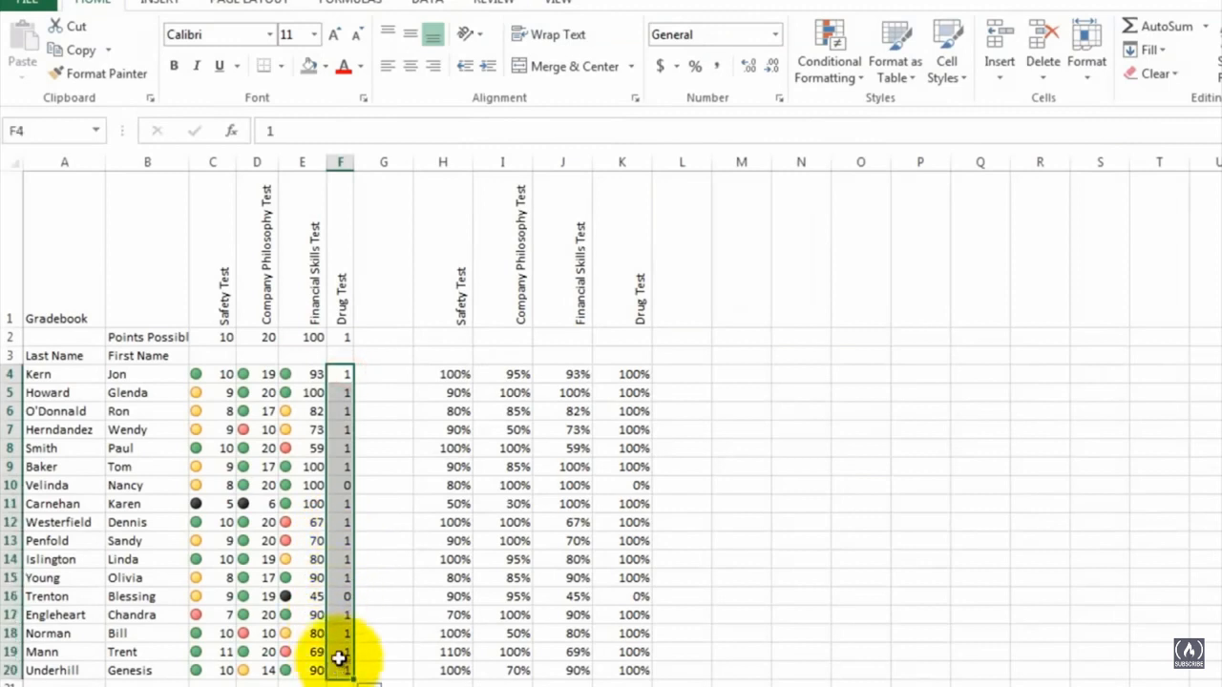
pyautogui.click(831, 43)
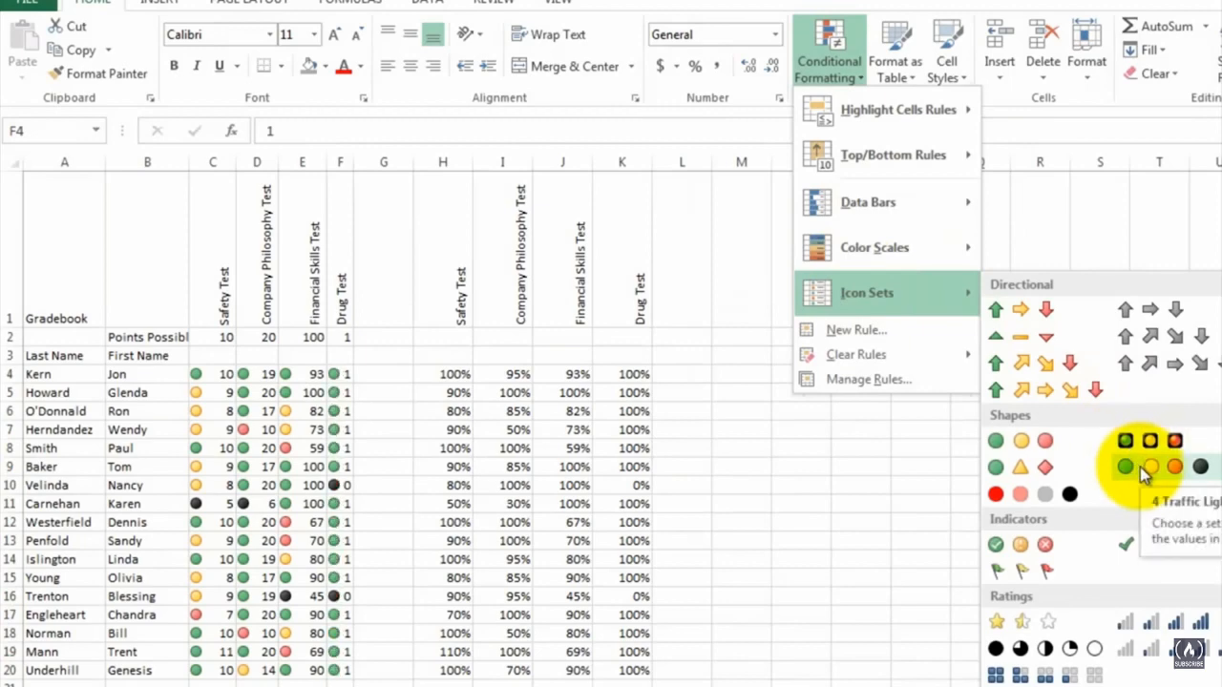
pyautogui.moveTo(918, 247)
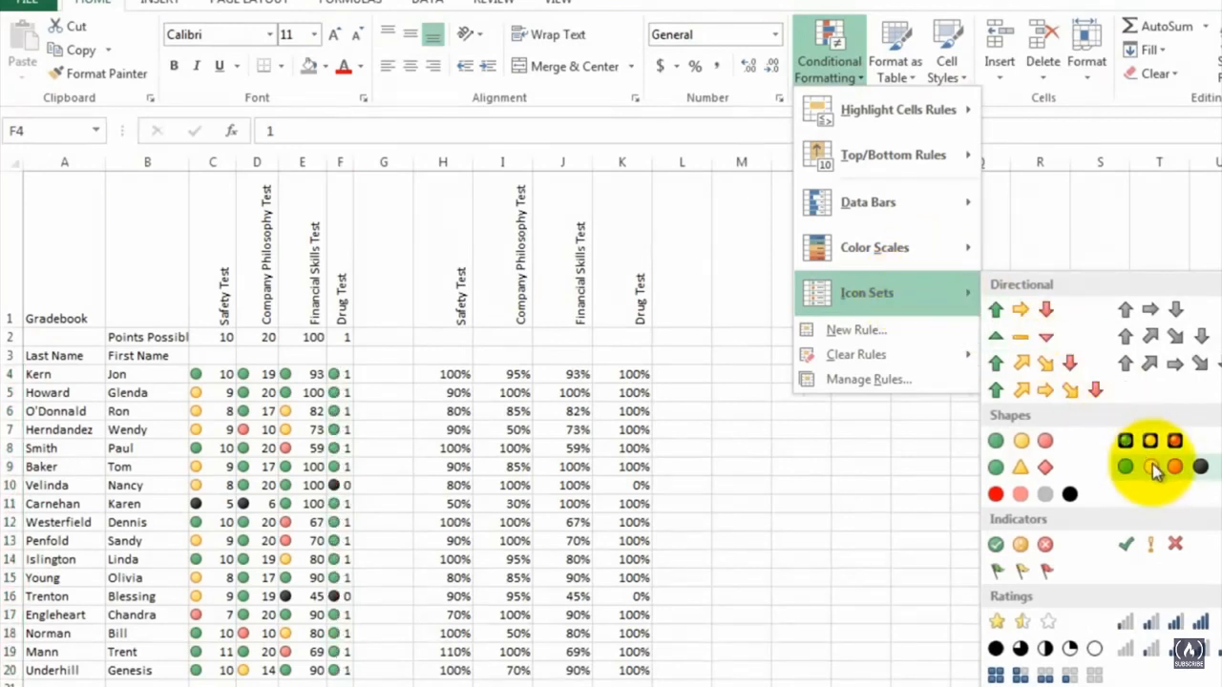
pyautogui.click(1152, 465)
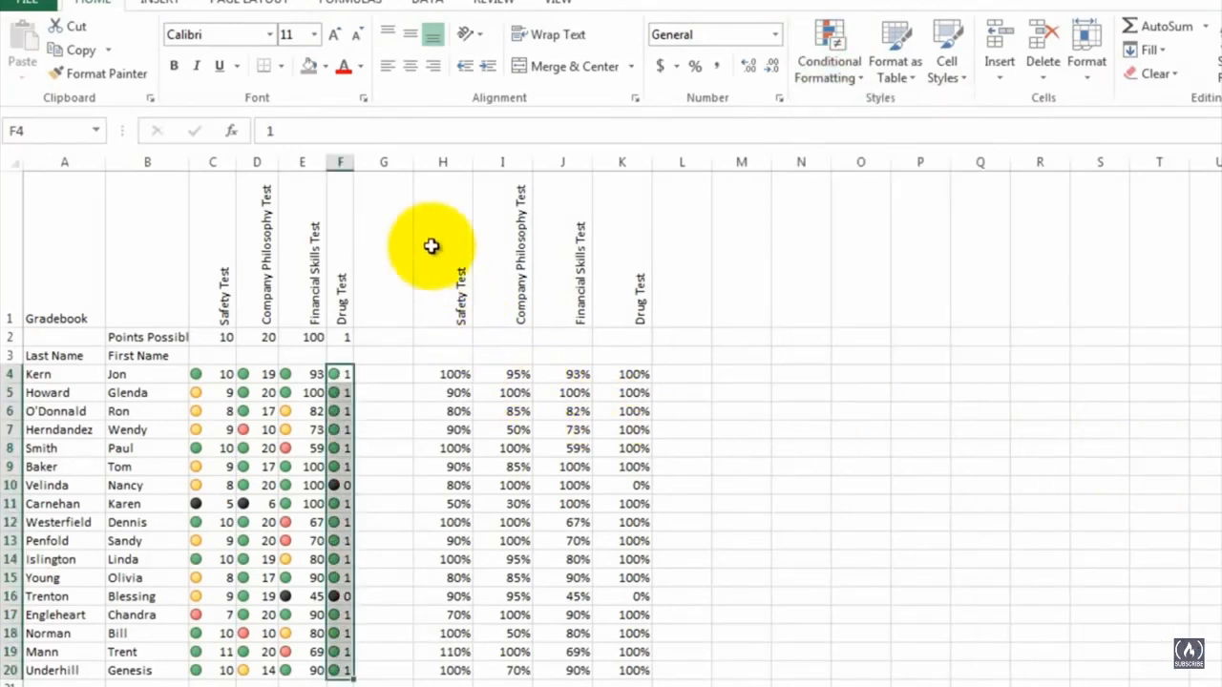
pyautogui.moveTo(354, 160); pyautogui.dragTo(368, 159)
pyautogui.click(395, 424)
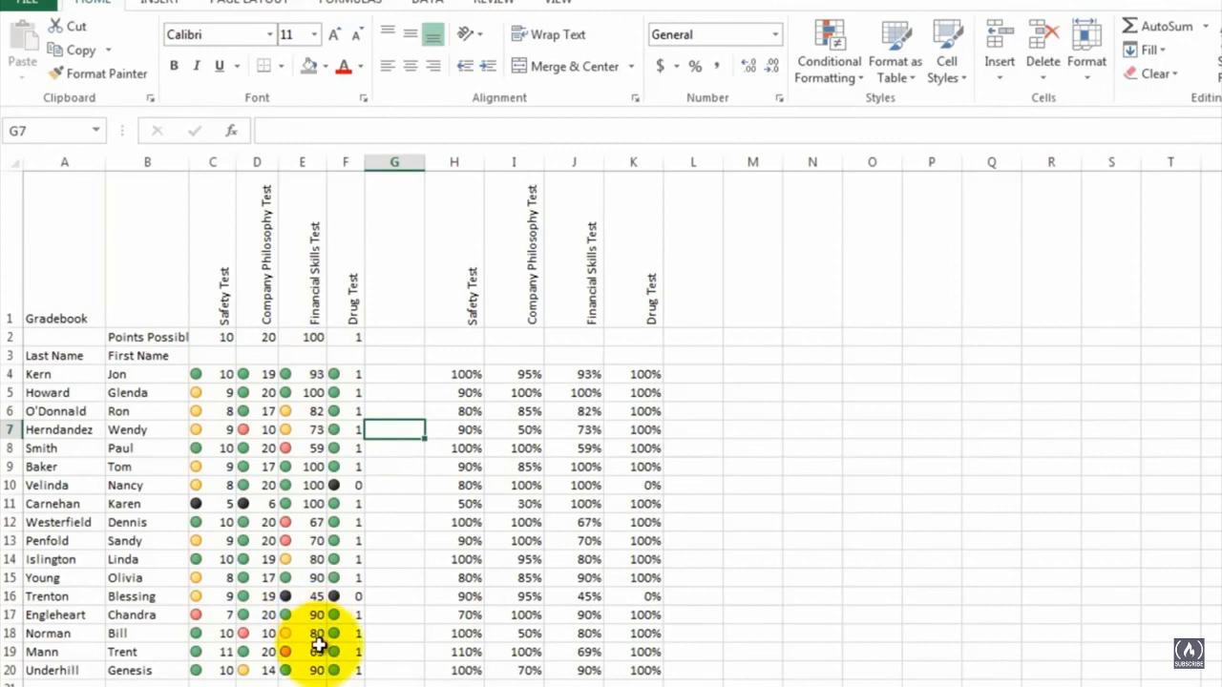
pyautogui.click(418, 377)
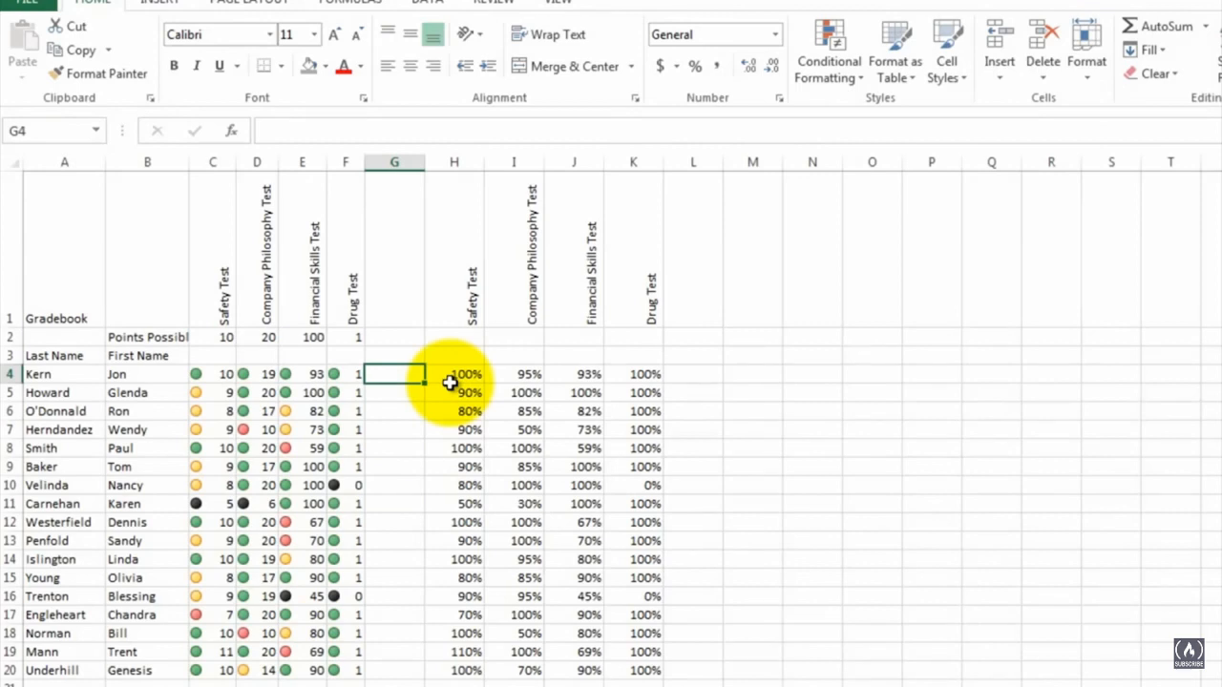
# Add a Less Than conditional formatting rule to the percentages in H4:K20 for values below .5, with Light Red Fill with Dark Red Text
pyautogui.moveTo(450, 375); pyautogui.dragTo(633, 674)
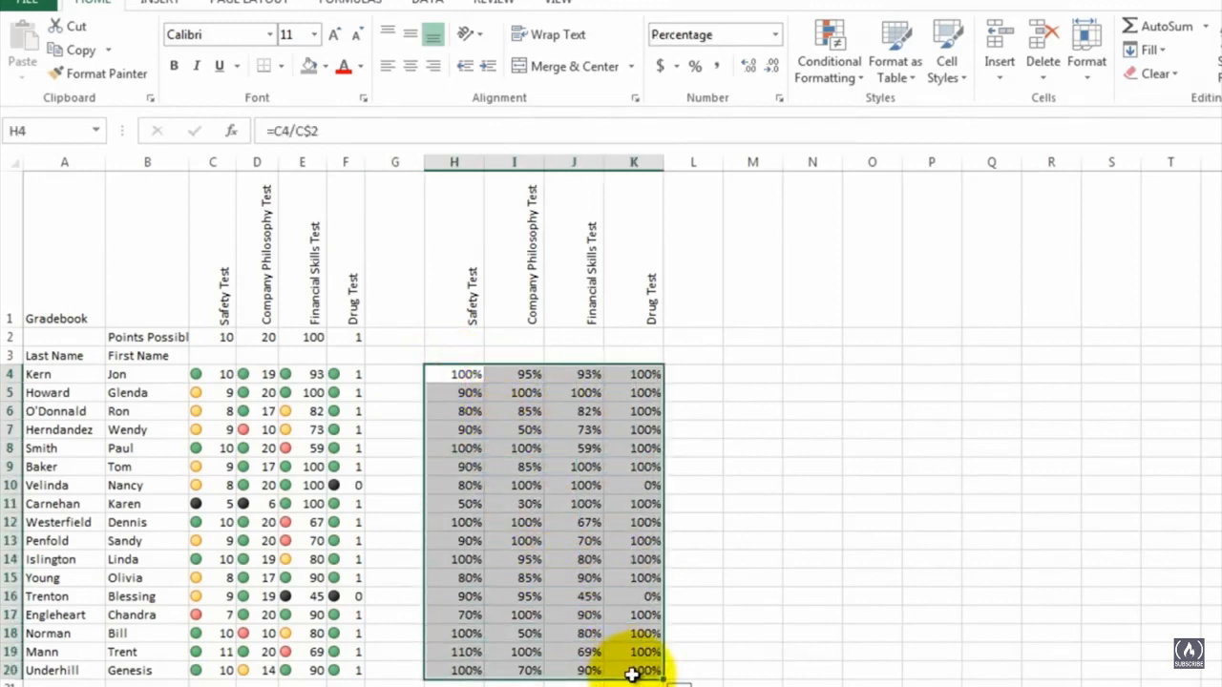
pyautogui.click(861, 78)
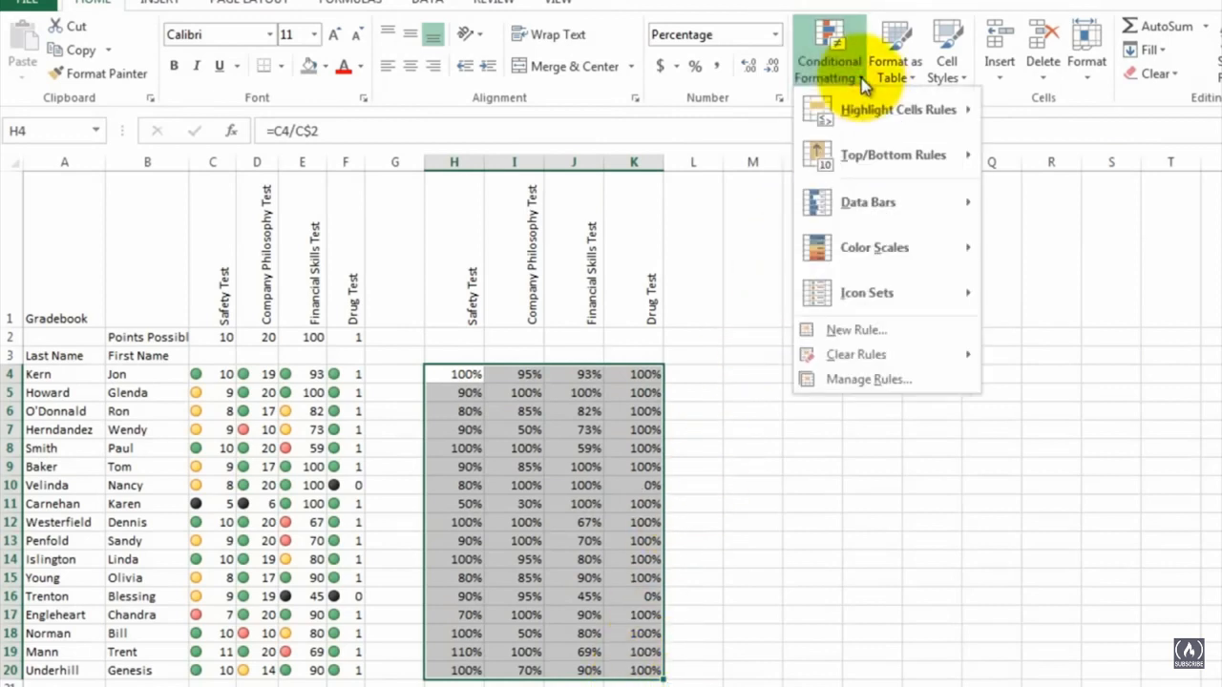
pyautogui.moveTo(862, 117)
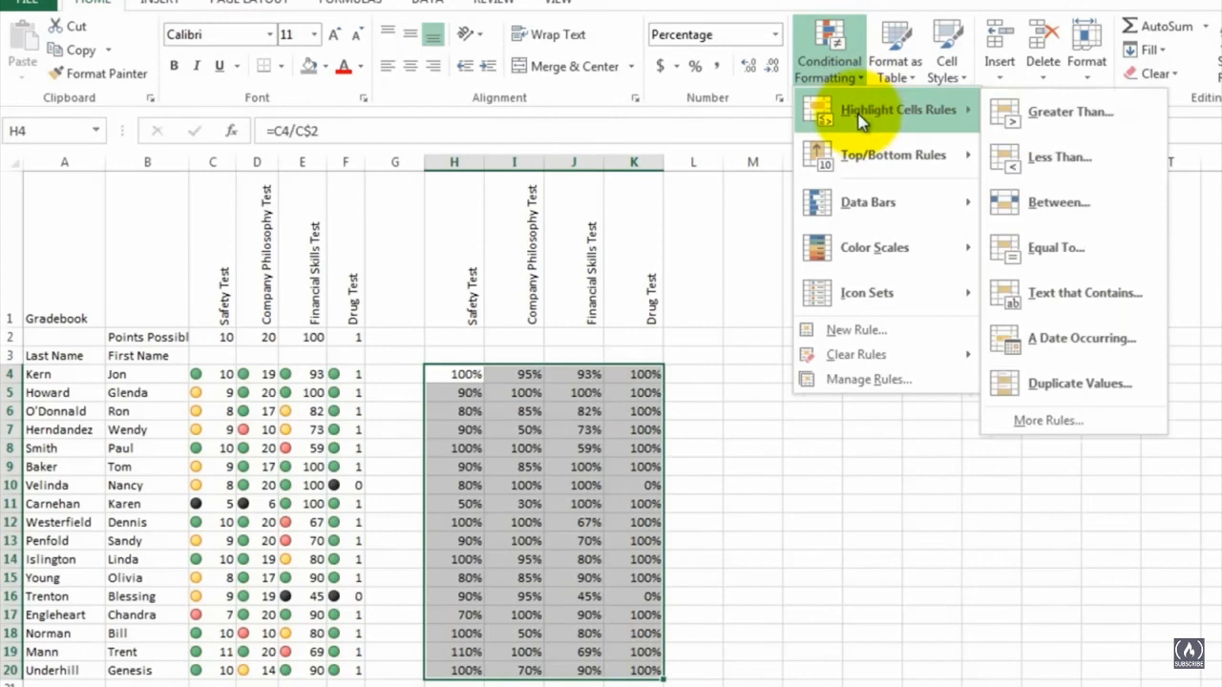
pyautogui.click(1047, 162)
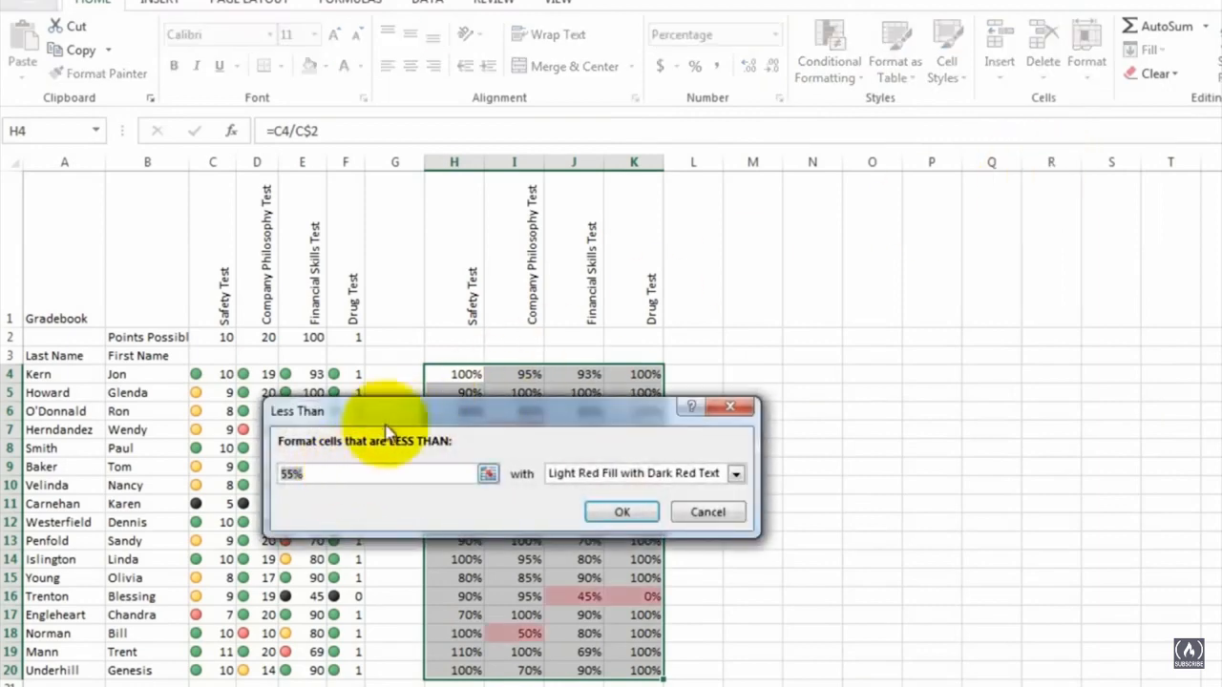
pyautogui.moveTo(402, 413); pyautogui.dragTo(387, 227)
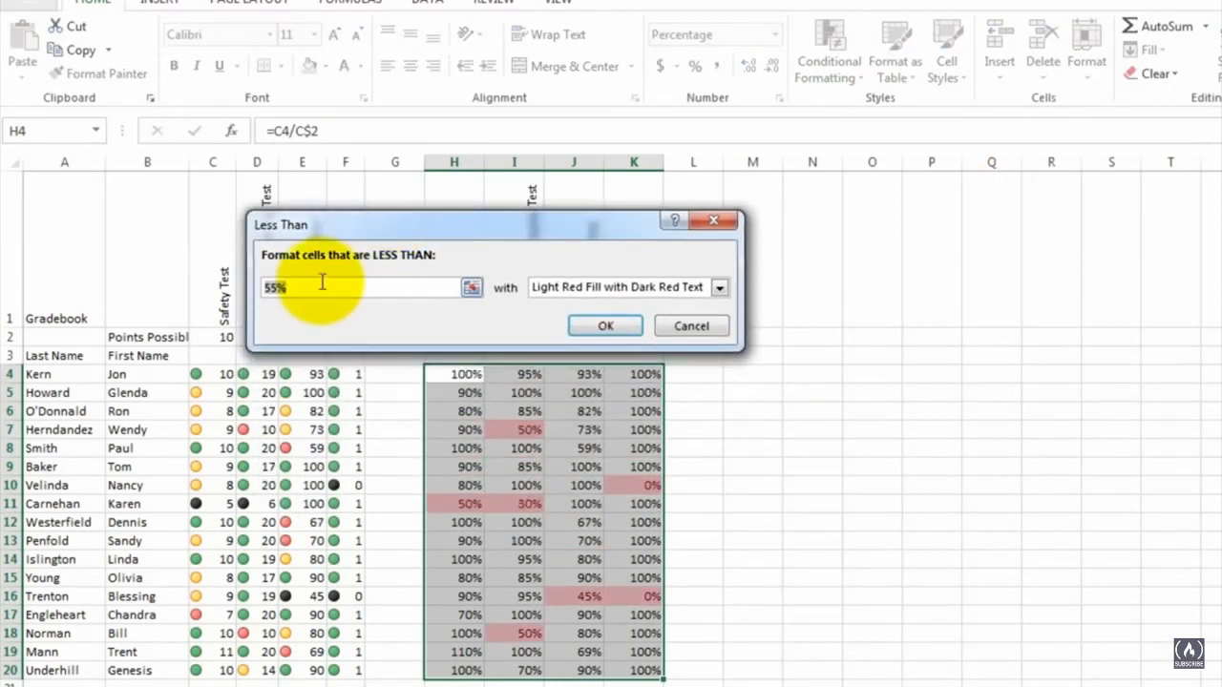
pyautogui.moveTo(307, 283); pyautogui.dragTo(235, 283)
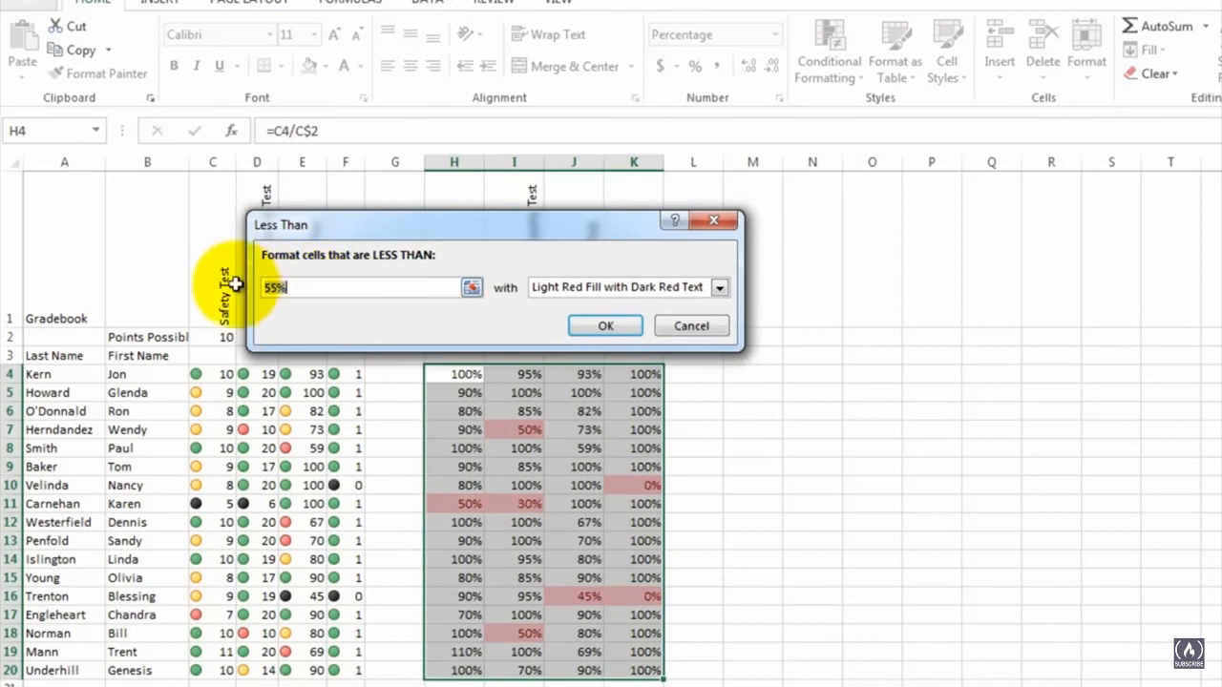
pyautogui.write('.5')
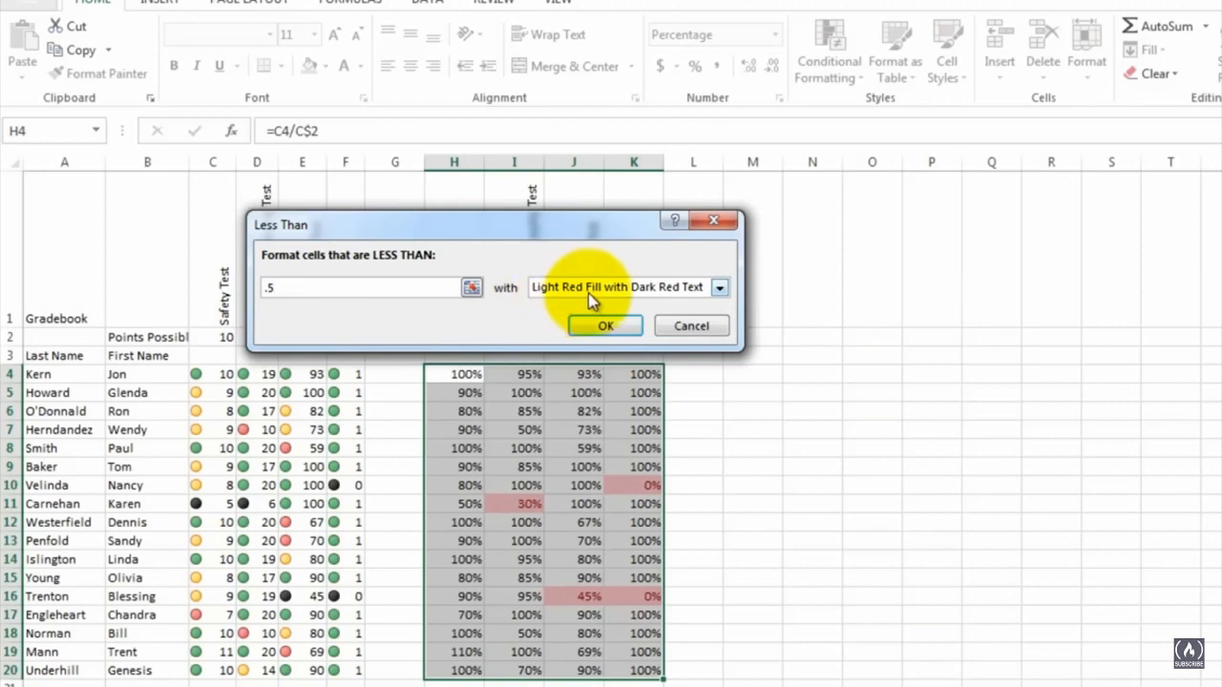
pyautogui.click(719, 290)
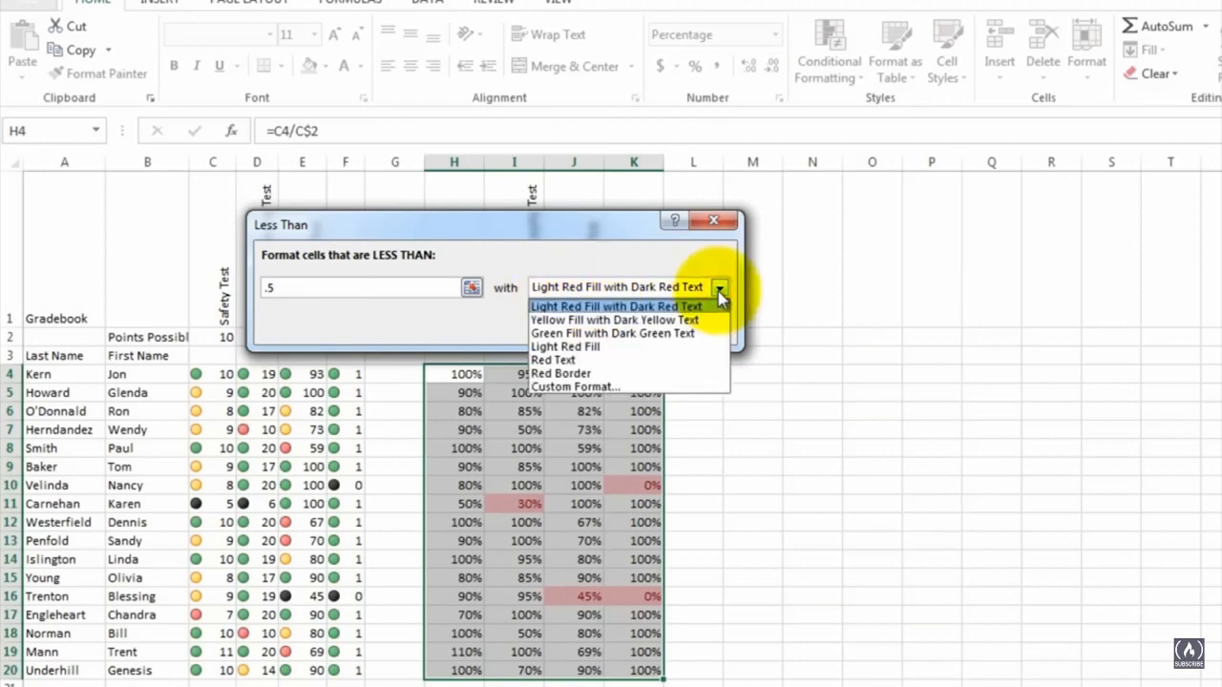
pyautogui.click(718, 291)
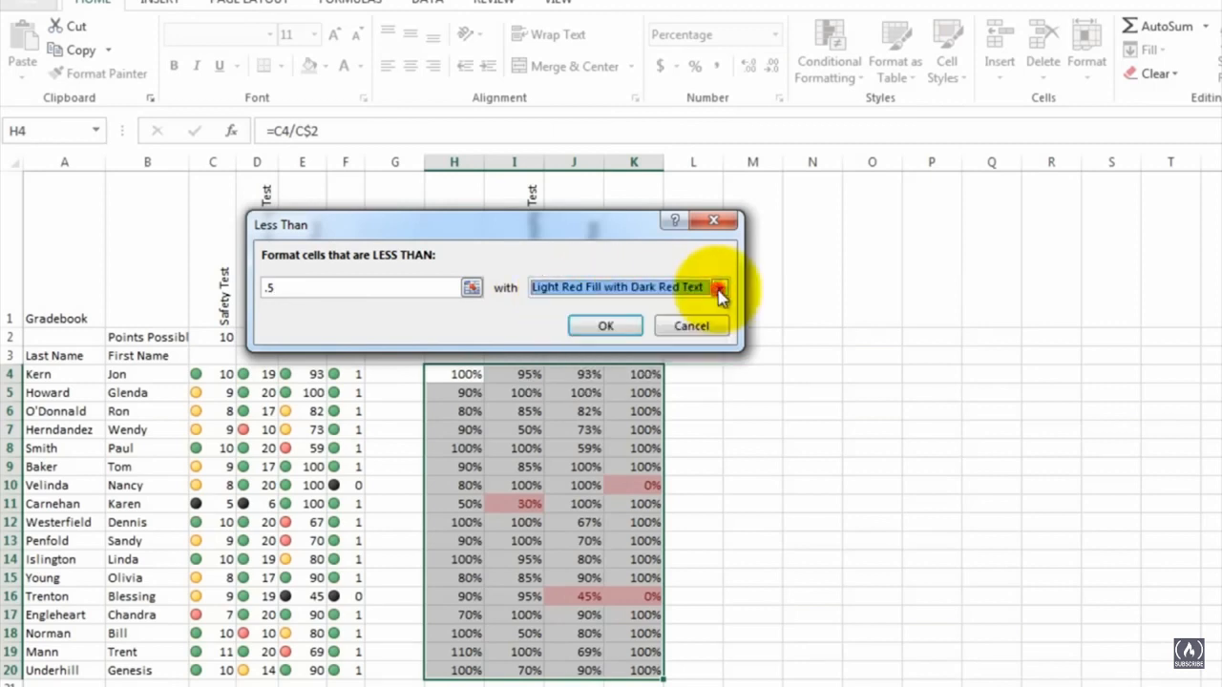
pyautogui.click(603, 327)
pyautogui.click(684, 433)
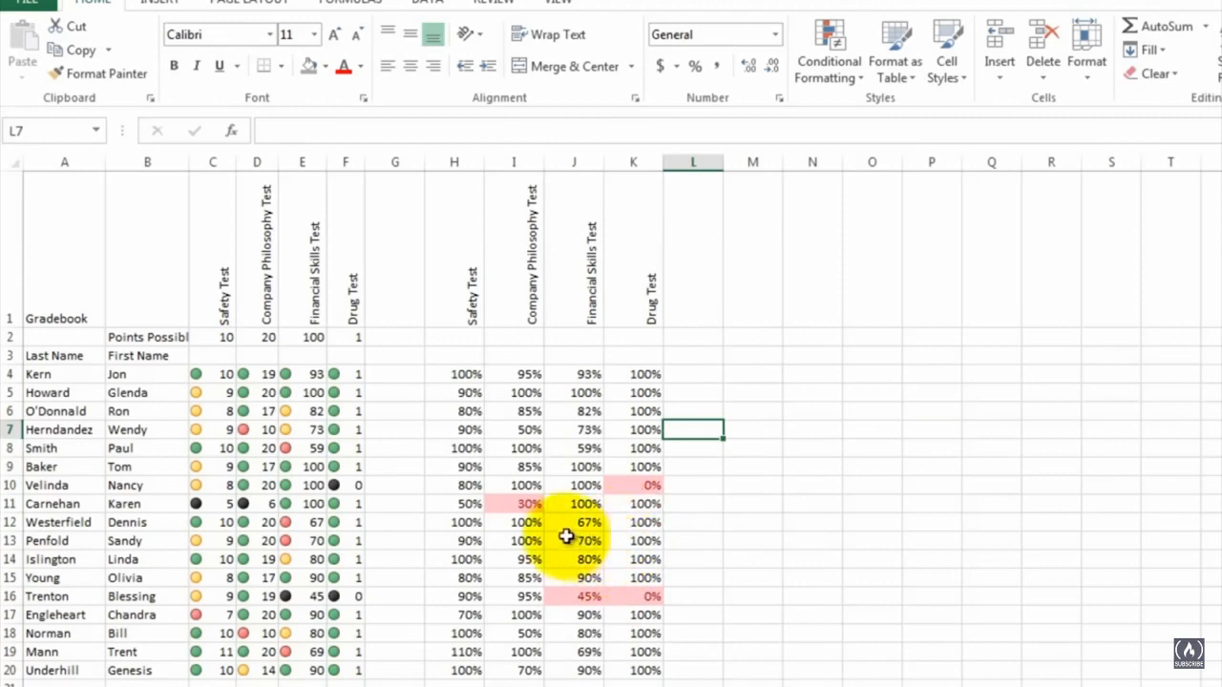
# Check the highlighted percentages in I11, K10 and J16
pyautogui.click(524, 503)
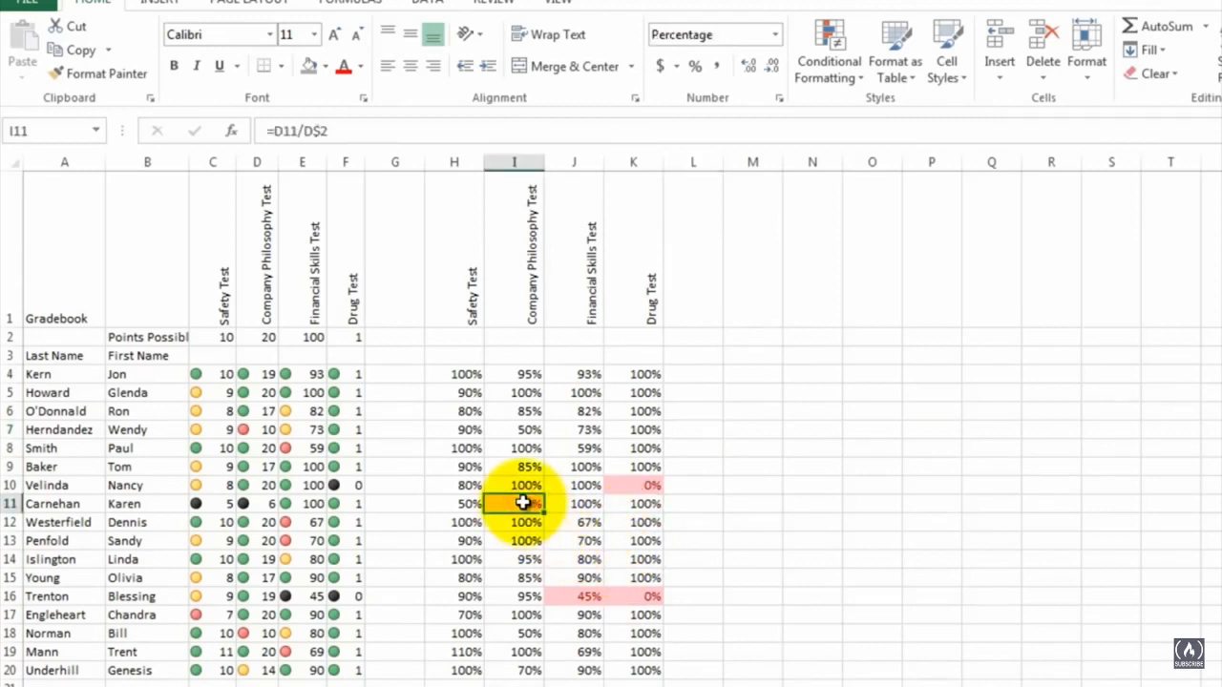
pyautogui.click(639, 484)
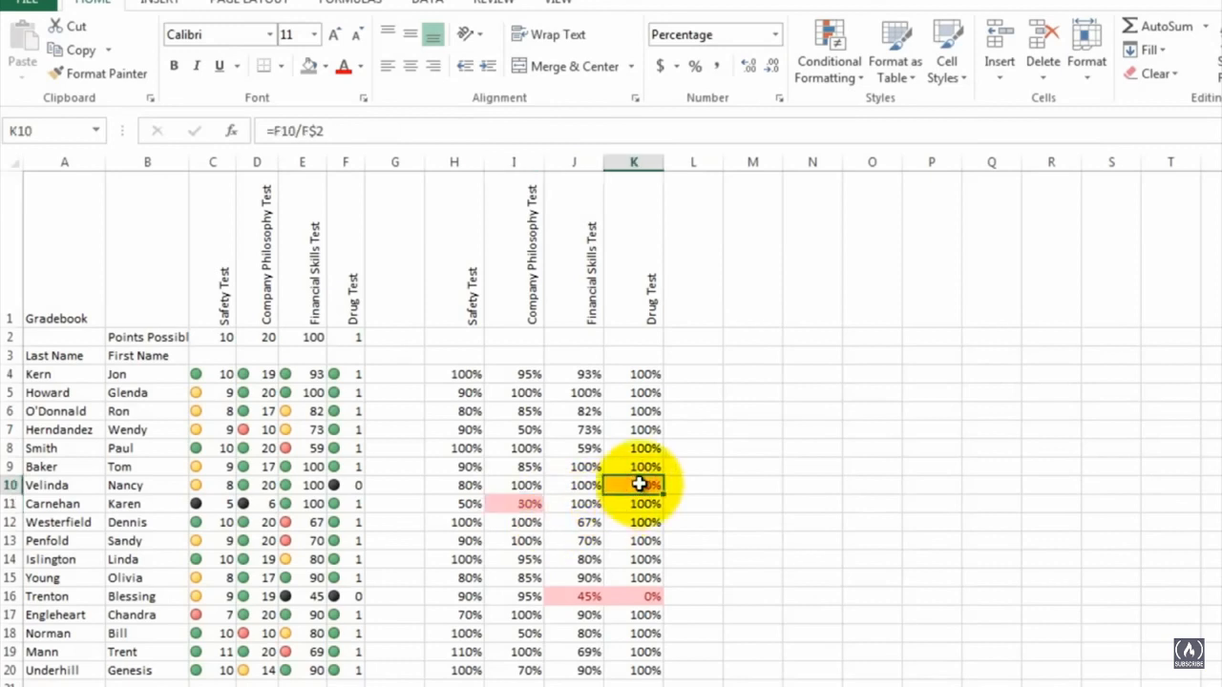
pyautogui.click(564, 597)
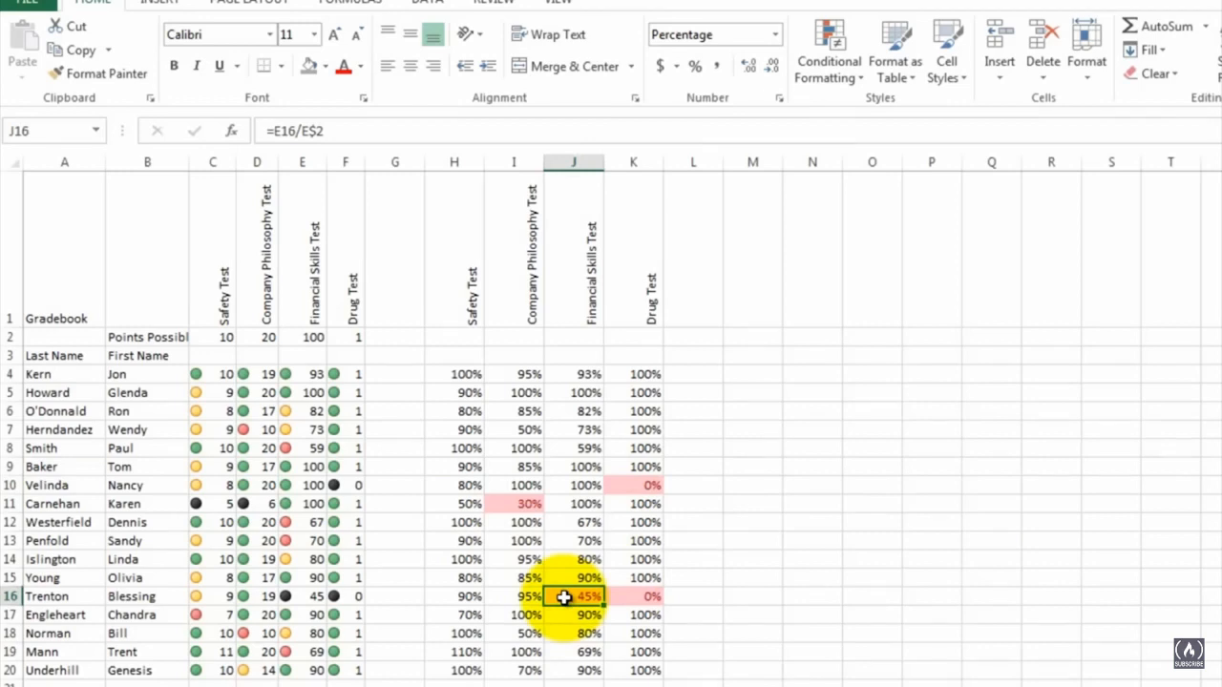
pyautogui.click(685, 395)
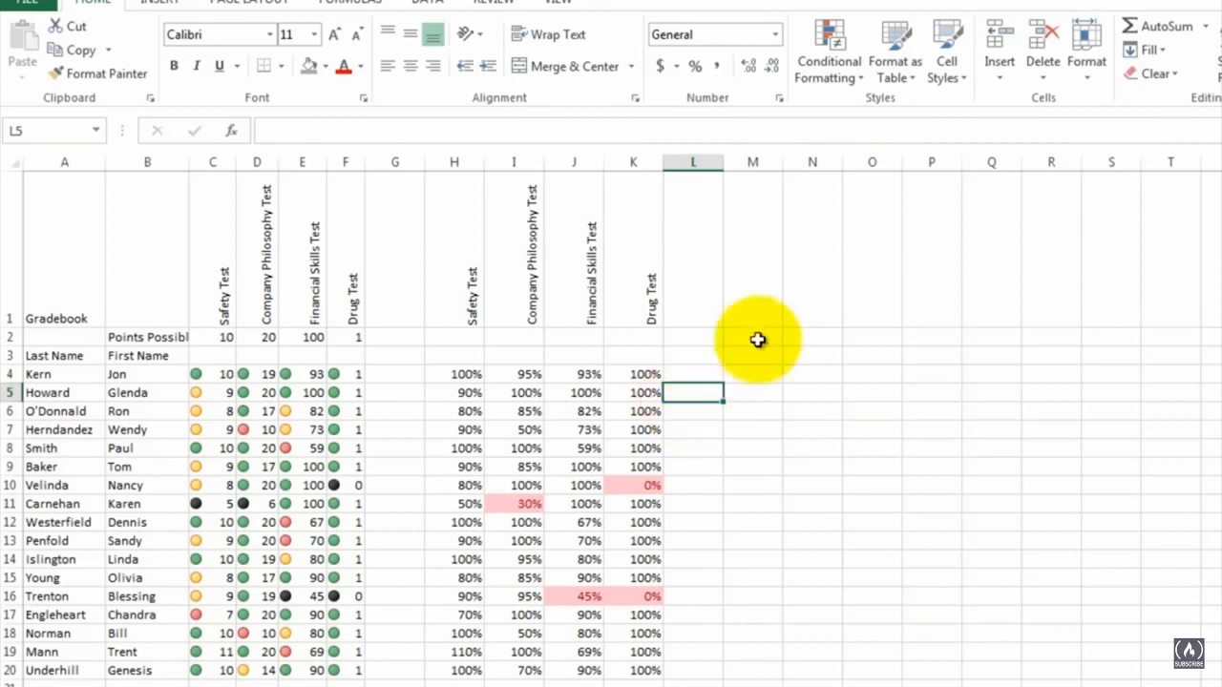
# Add the column heading "Fire Employee?" in cell M1
pyautogui.click(770, 293)
pyautogui.write('Fir')
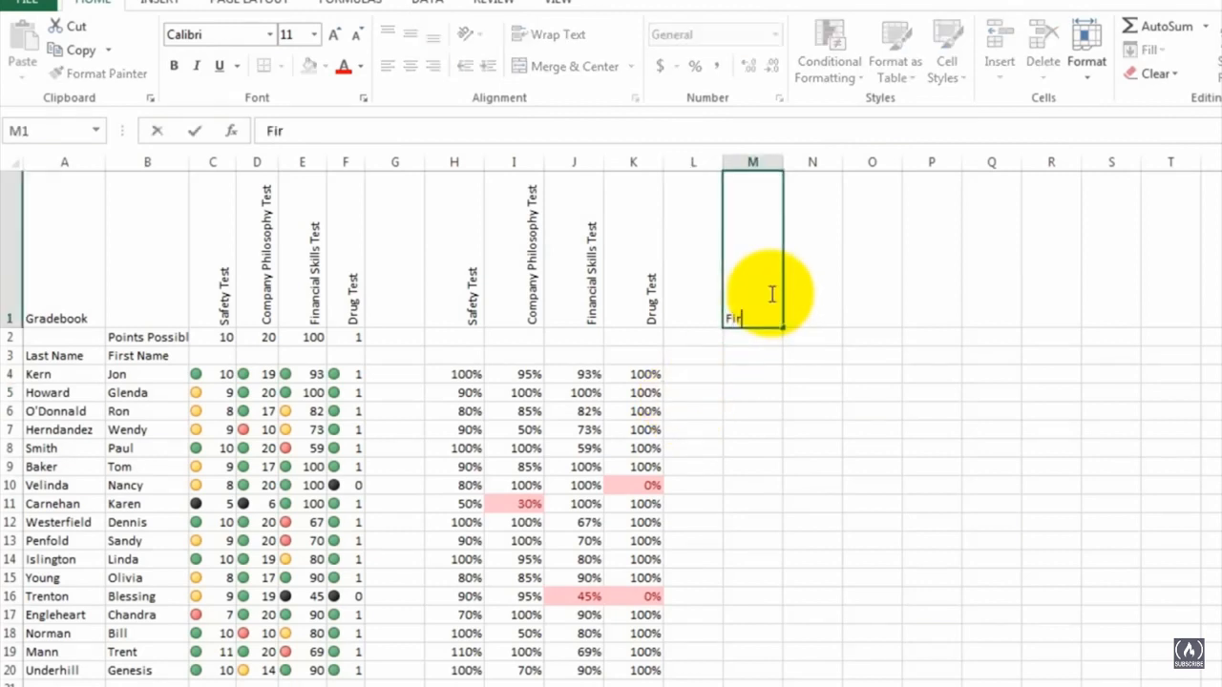
pyautogui.write('e Employee?')
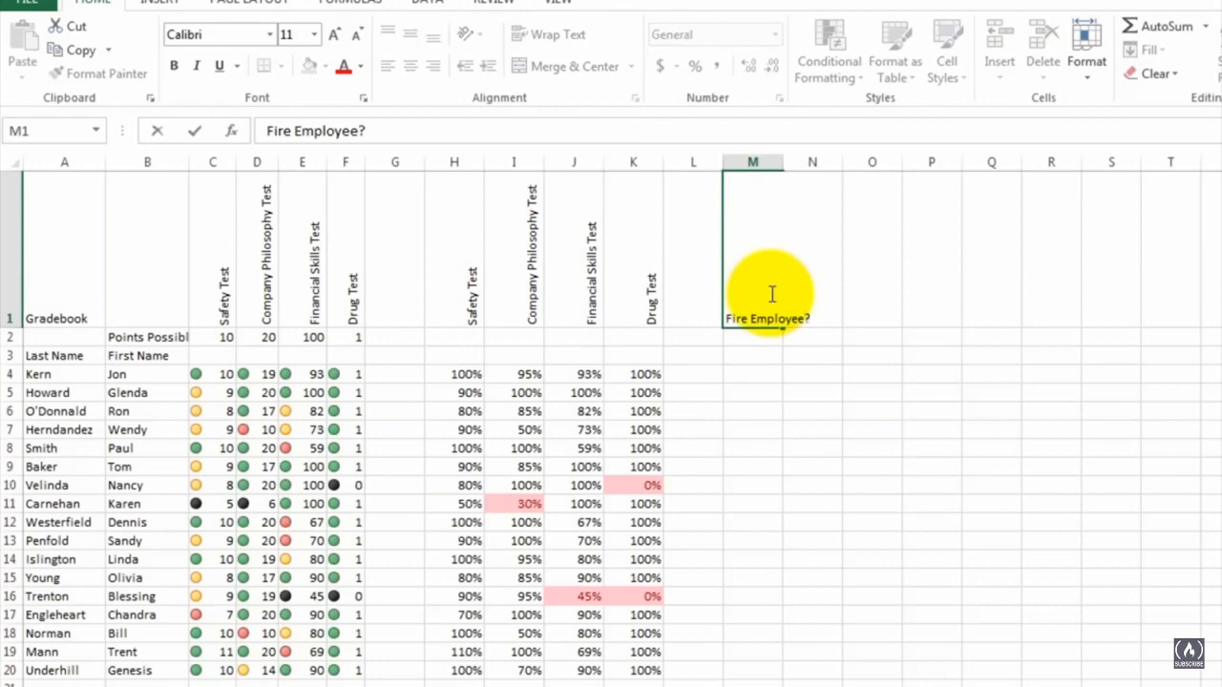
pyautogui.press('Return')
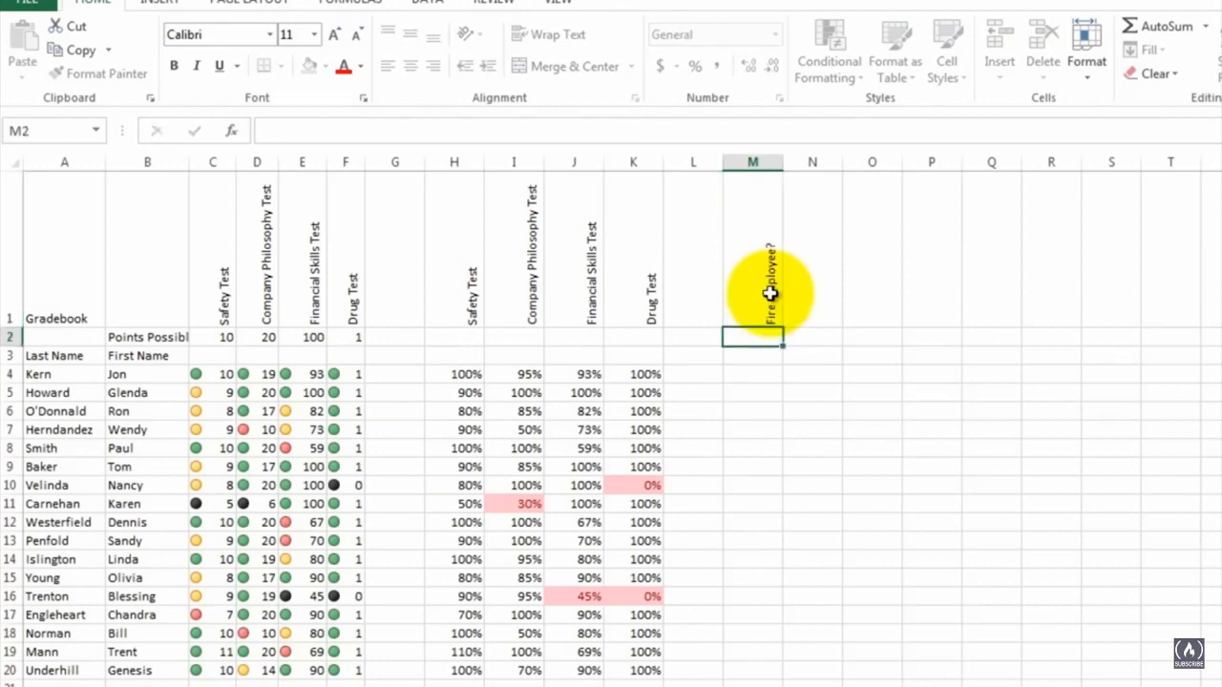
# Start an OR formula in M4 with the first two conditions, H4<.5 and I4<.5
pyautogui.click(737, 373)
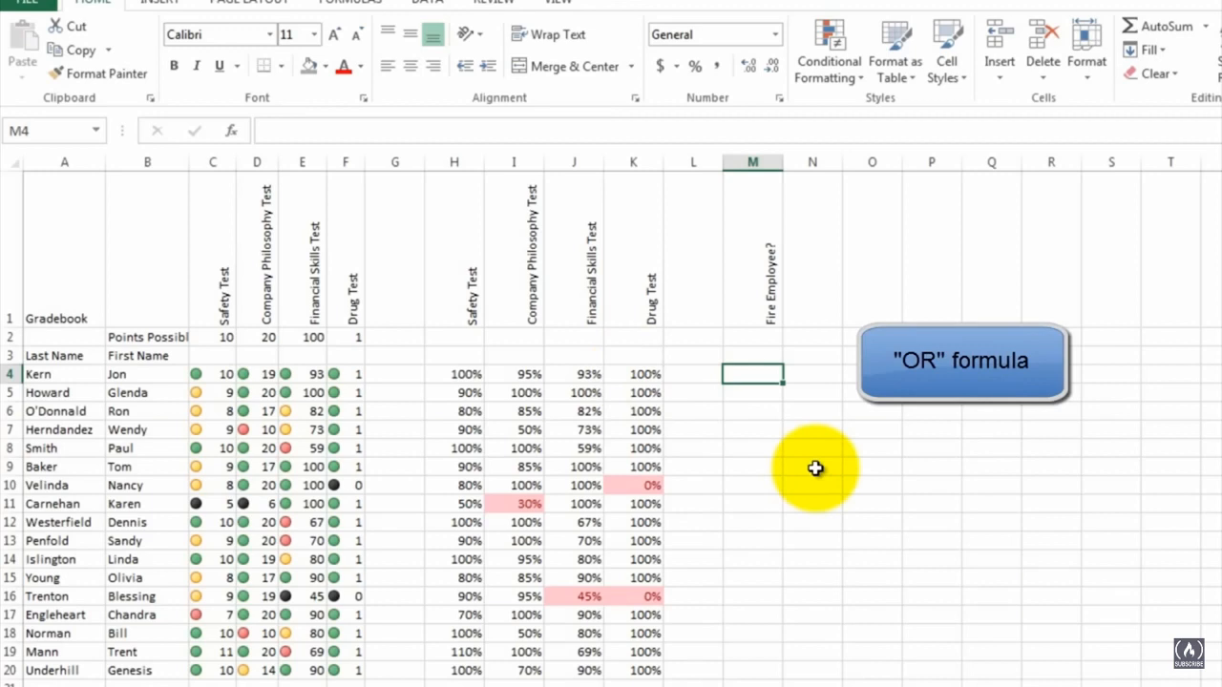
pyautogui.write('=or')
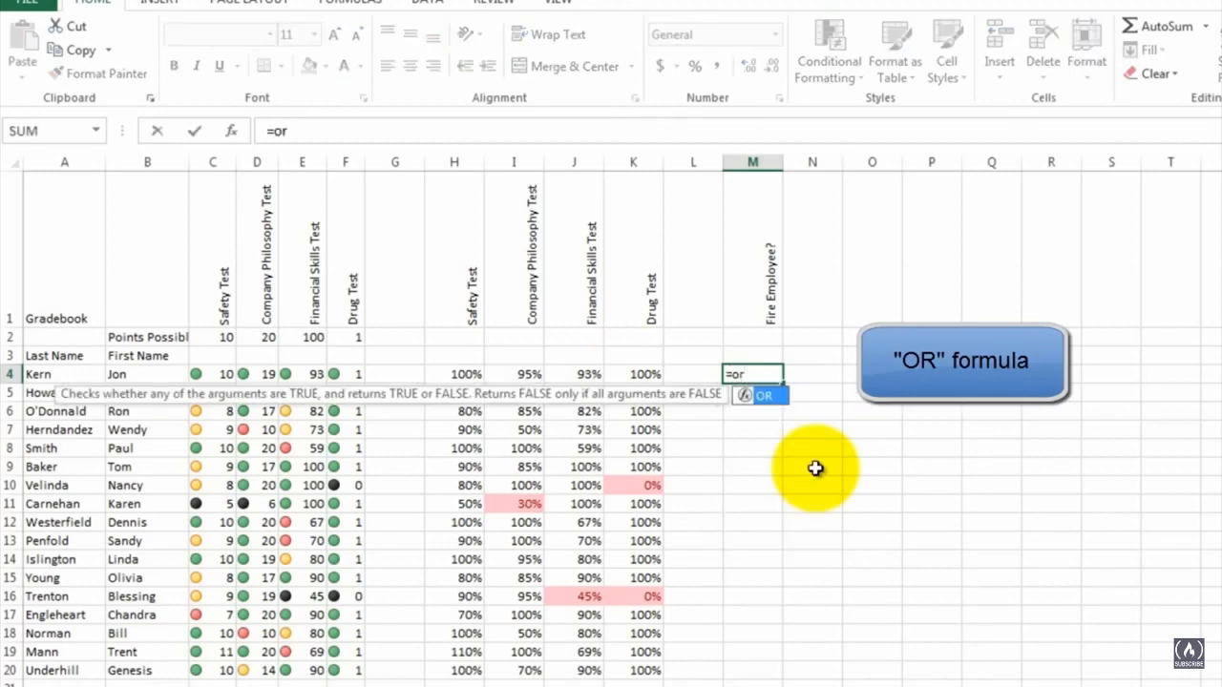
pyautogui.write('(')
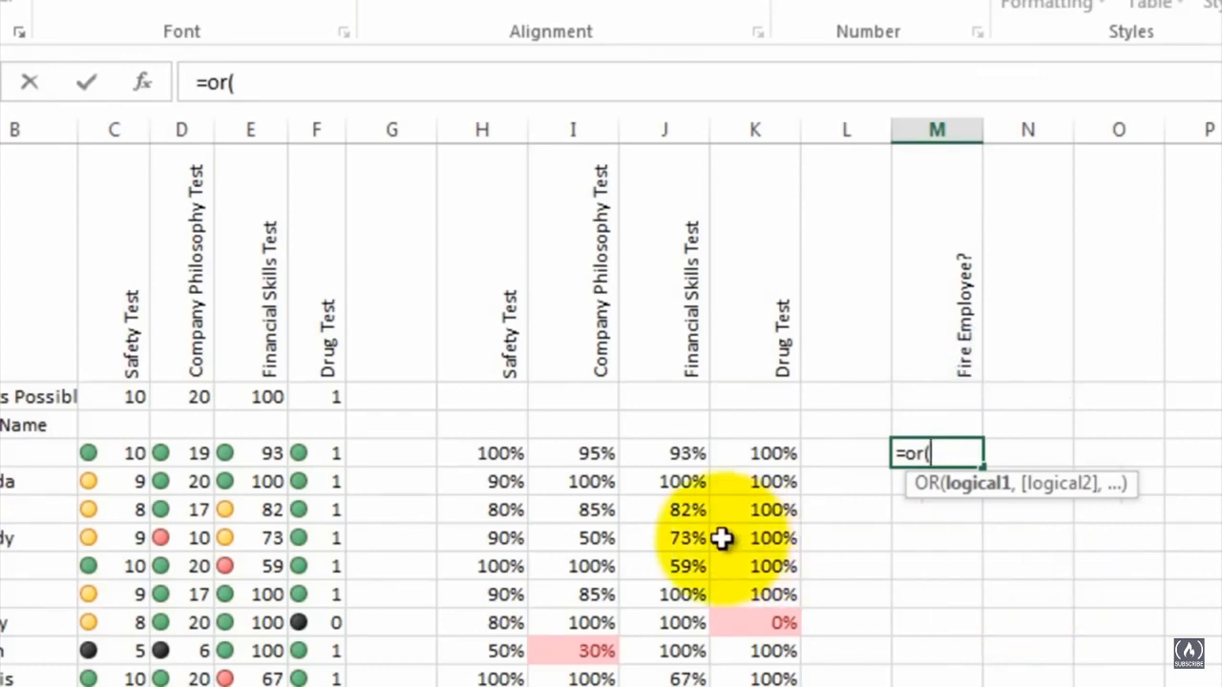
pyautogui.click(497, 454)
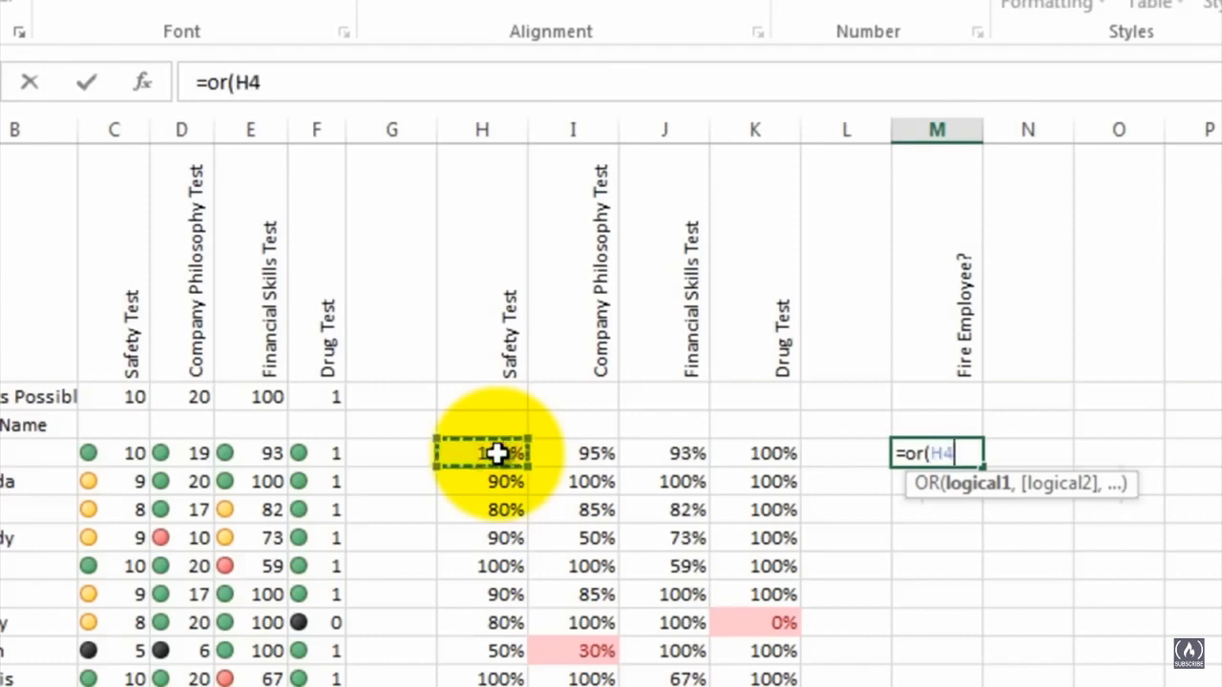
pyautogui.write('<.5')
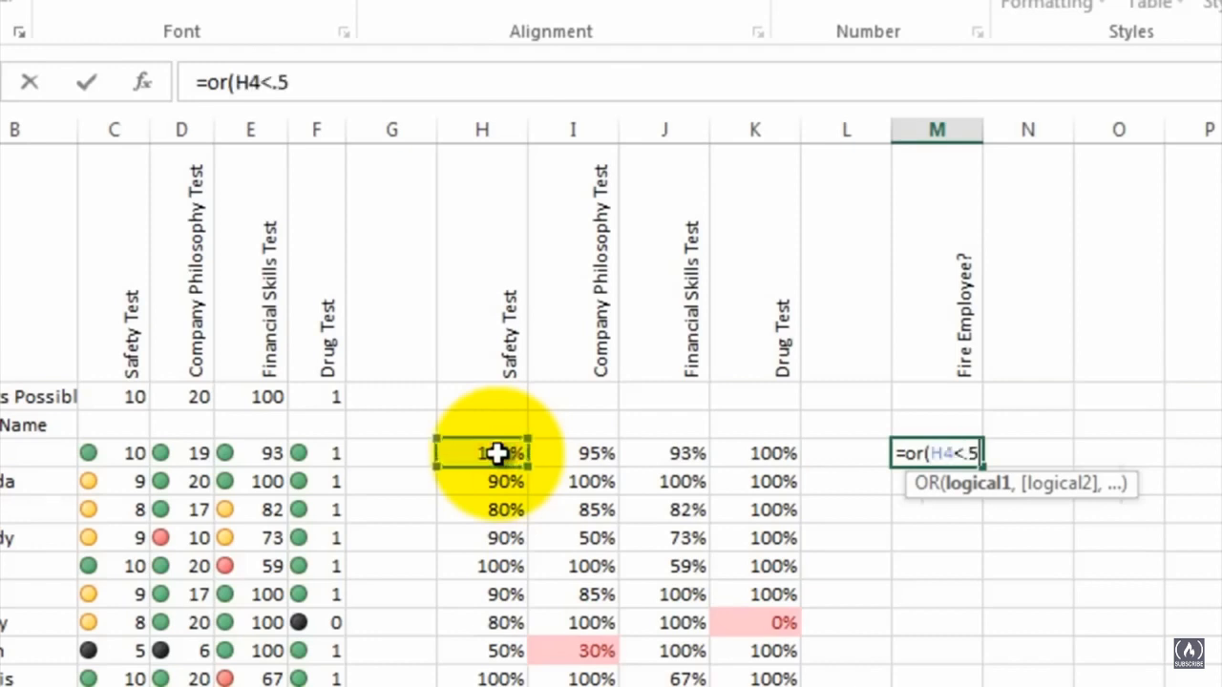
pyautogui.write(',')
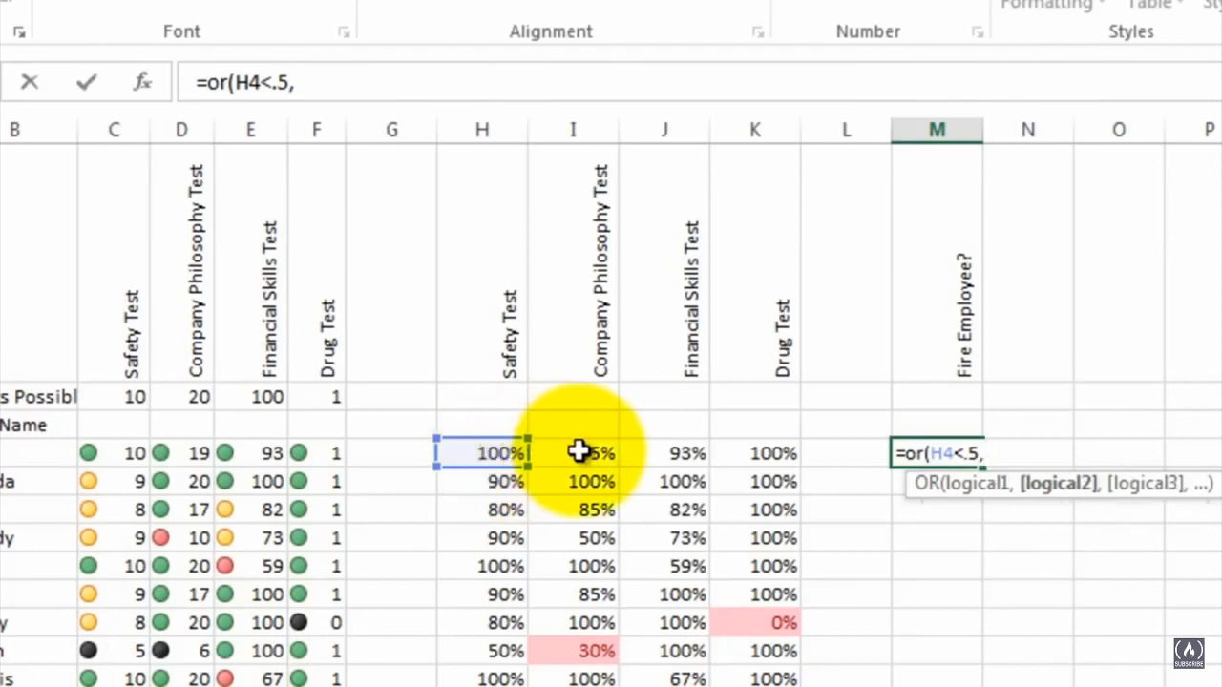
pyautogui.click(579, 453)
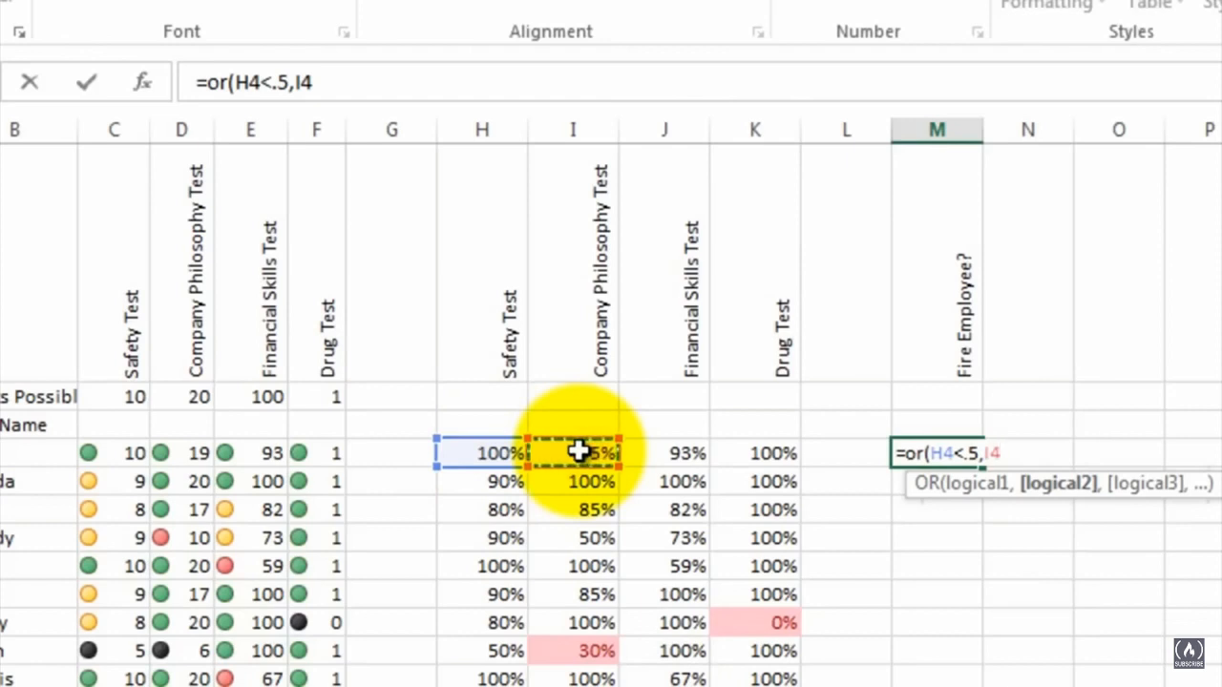
pyautogui.write('<.5')
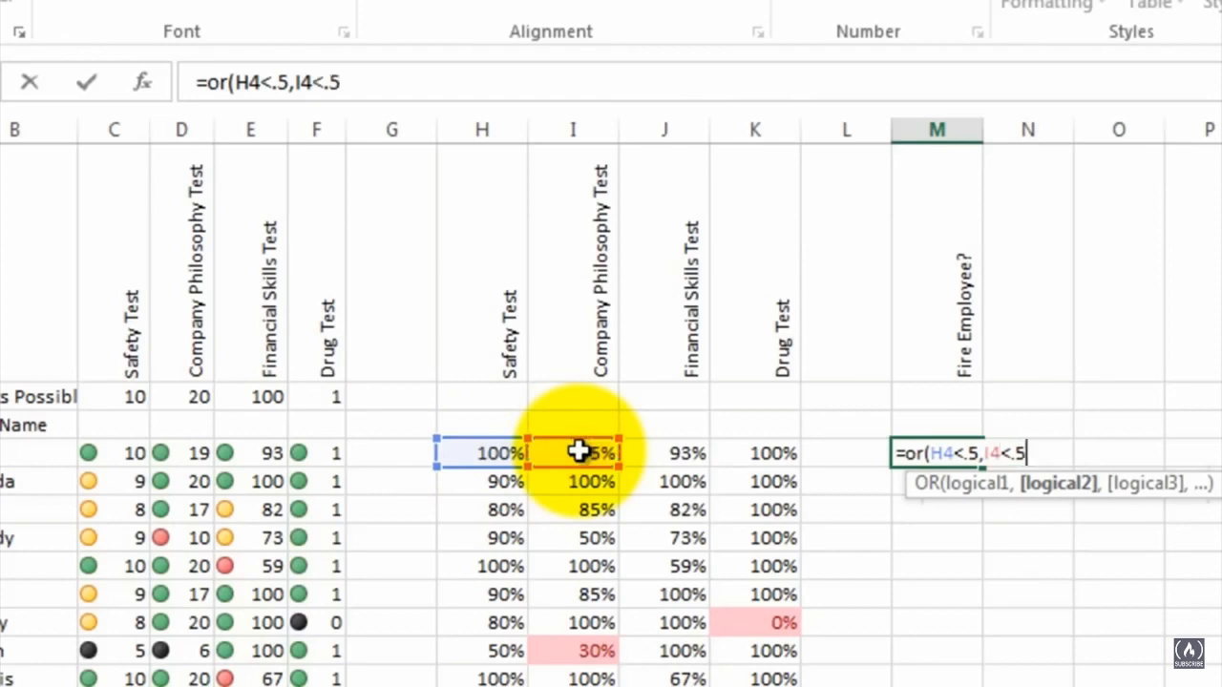
pyautogui.write(',')
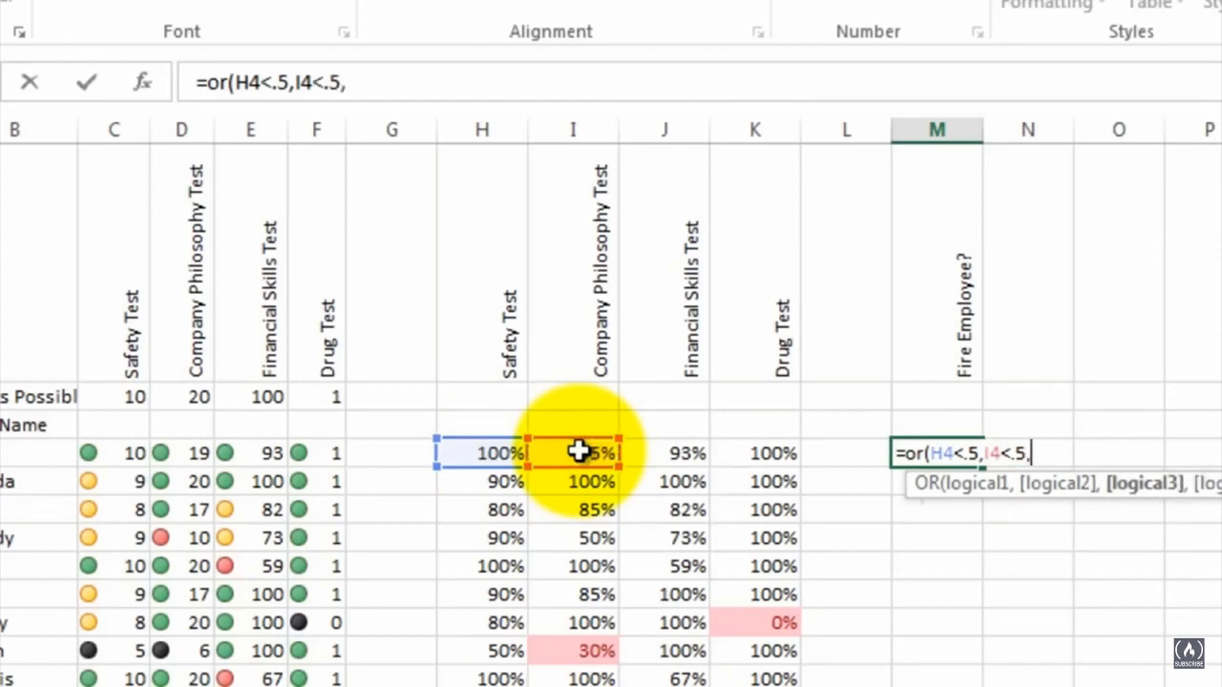
# Complete the OR formula in M4 with the conditions J4<.5 and K4<.5, and commit it
pyautogui.click(662, 451)
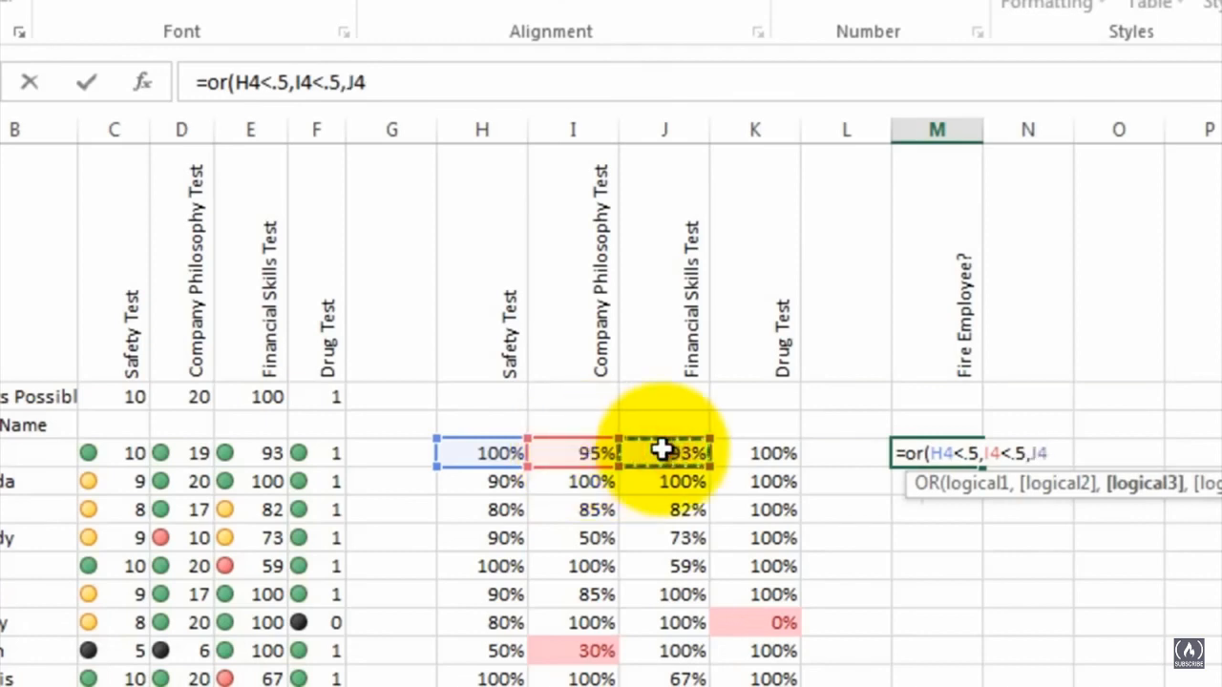
pyautogui.write('<.5')
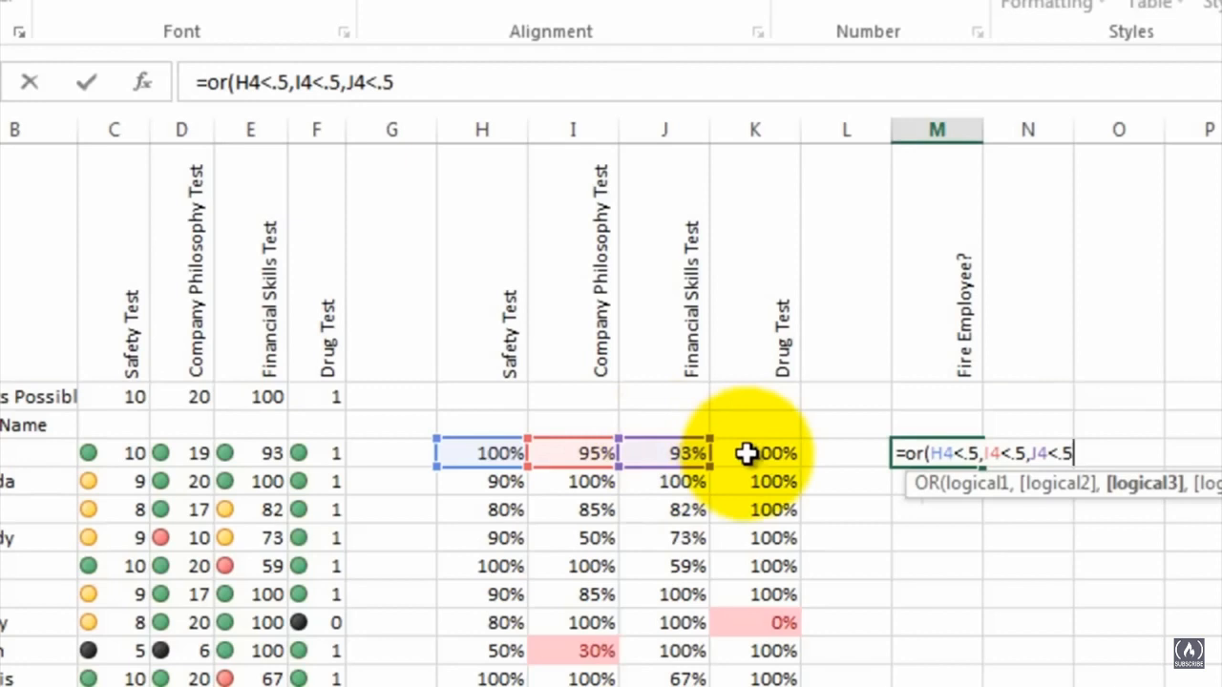
pyautogui.write(',')
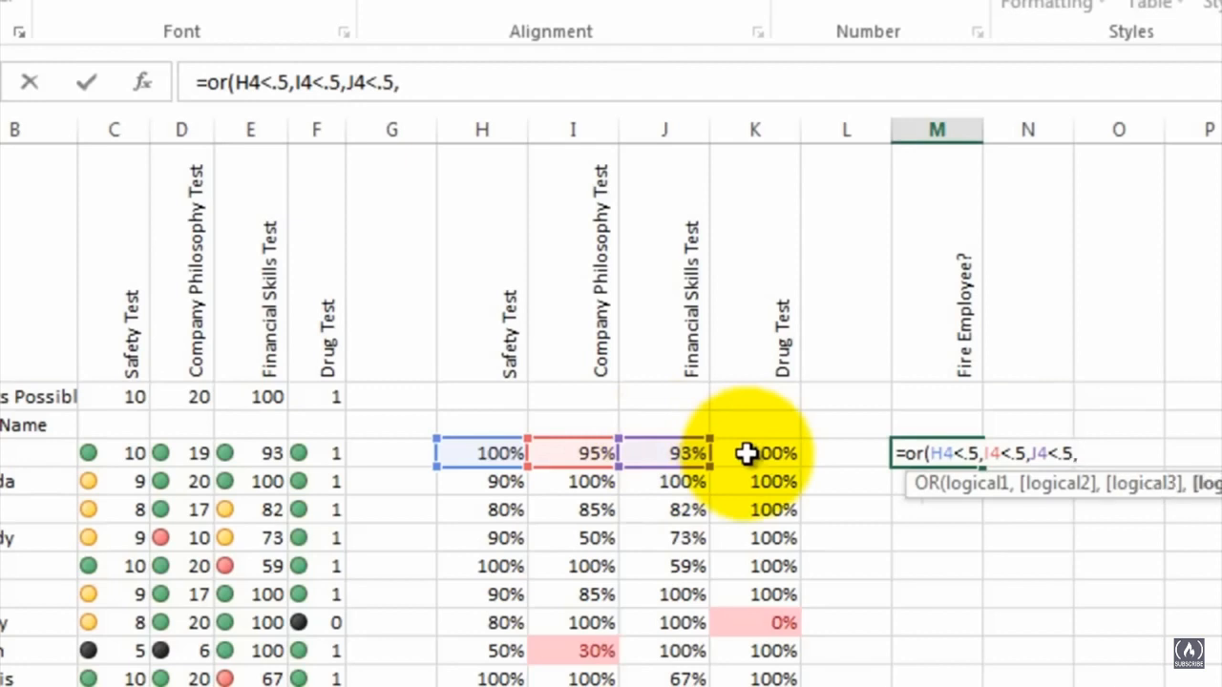
pyautogui.click(746, 454)
pyautogui.write('<')
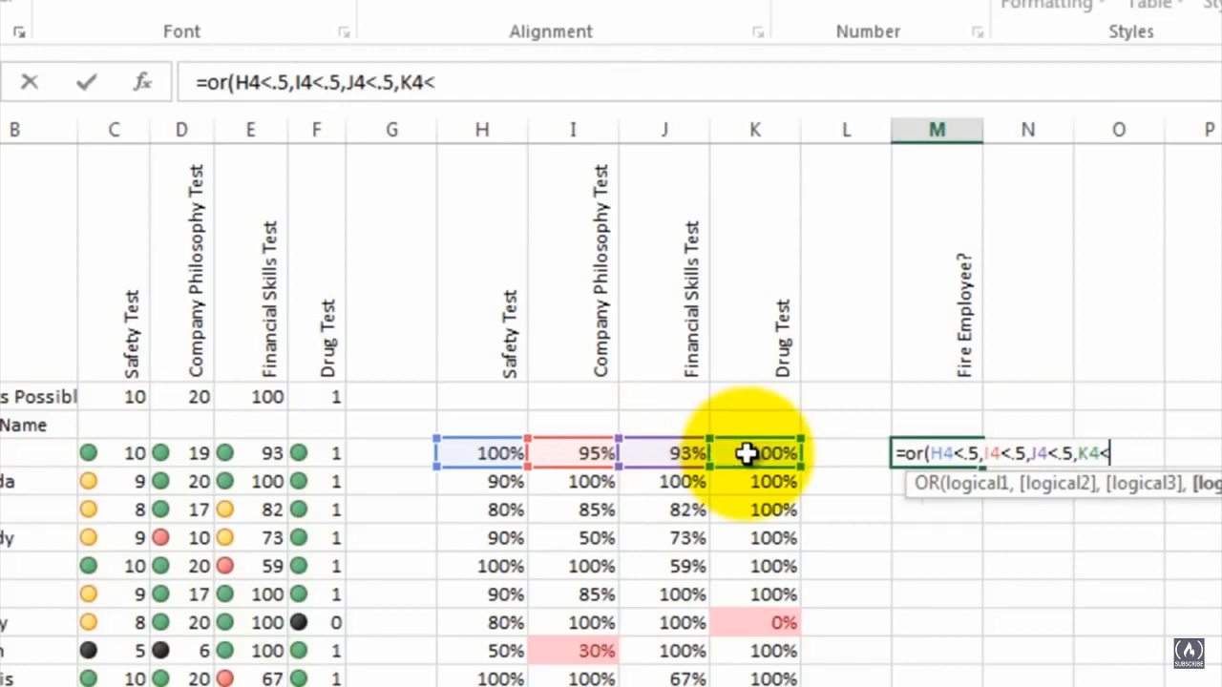
pyautogui.write('.5)')
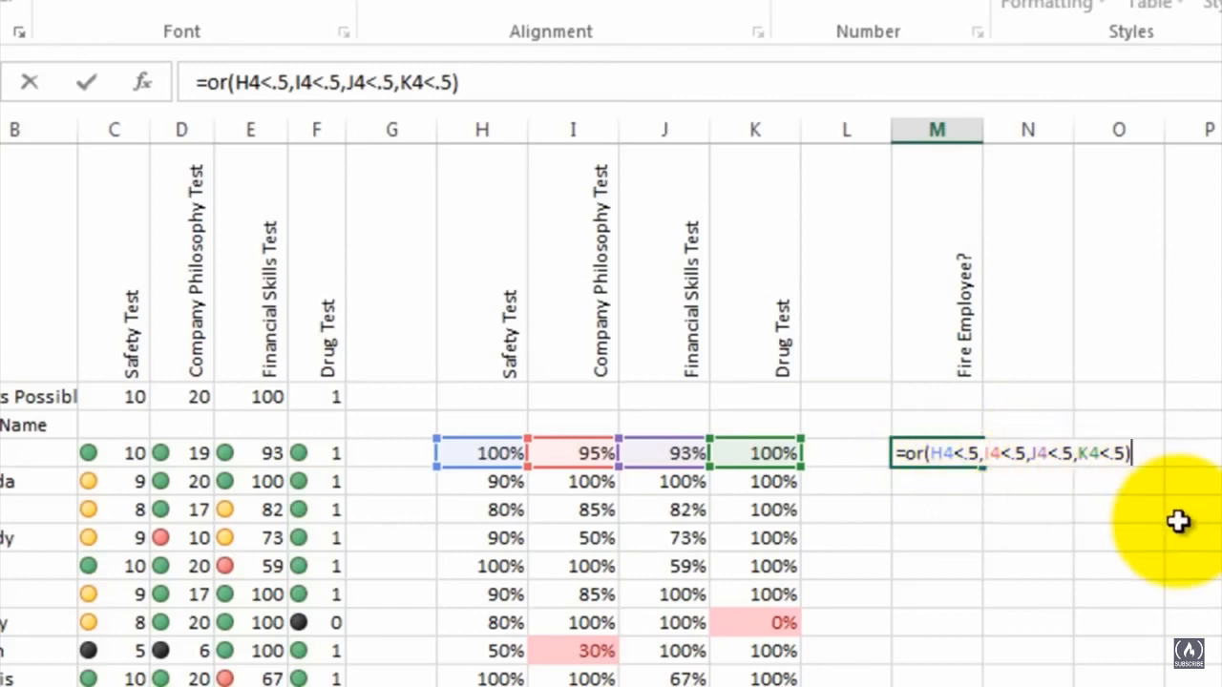
pyautogui.hotkey('ctrl', 'Return')
pyautogui.press('Down')
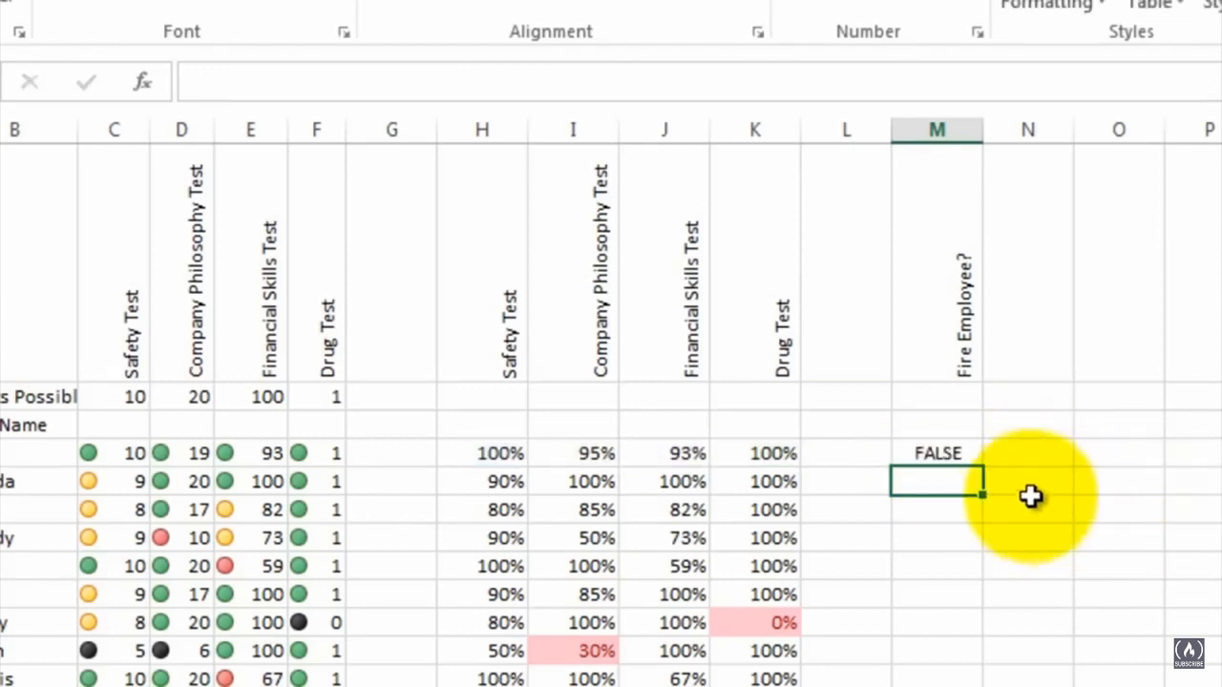
# Fill the OR formula from M4 down through M20 and check the result in M10
pyautogui.click(964, 454)
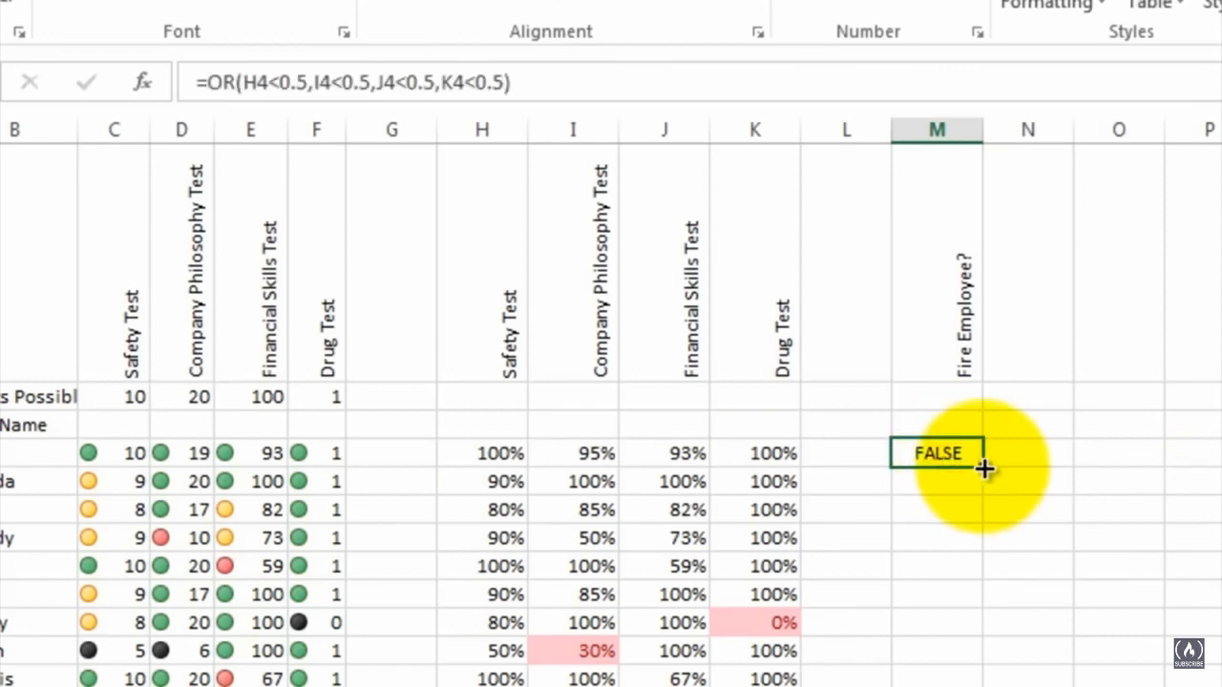
pyautogui.moveTo(985, 470); pyautogui.dragTo(935, 686)
pyautogui.moveTo(879, 600); pyautogui.dragTo(883, 634)
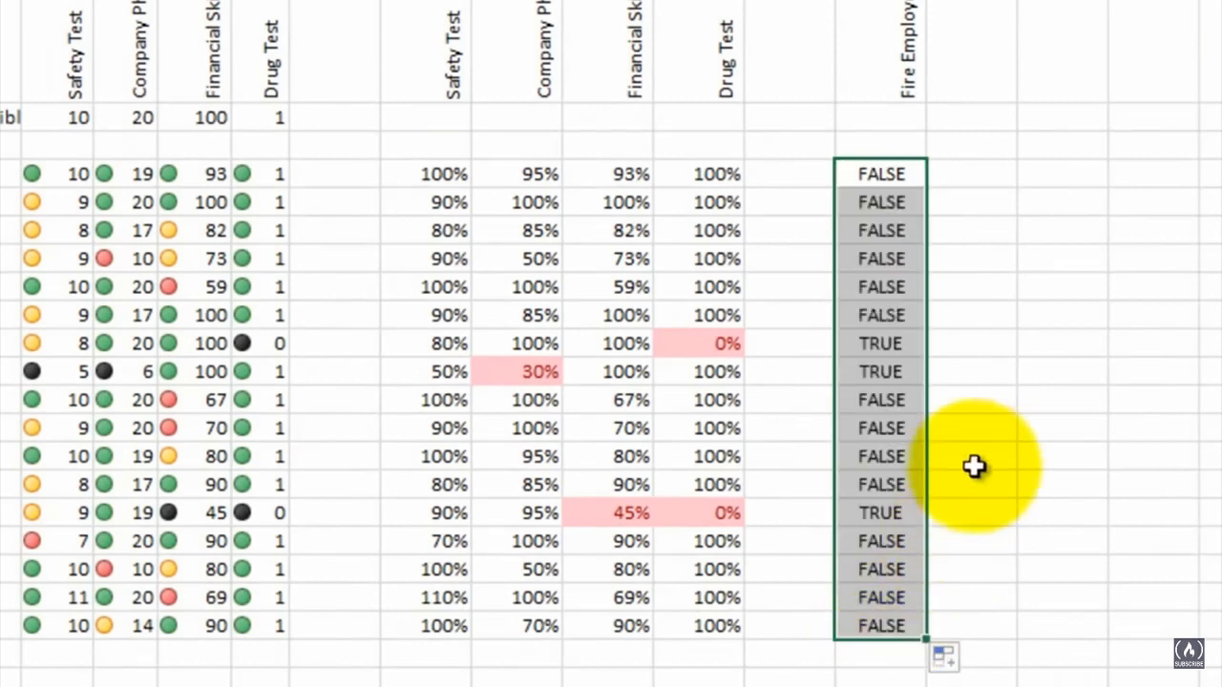
pyautogui.click(979, 420)
pyautogui.click(896, 345)
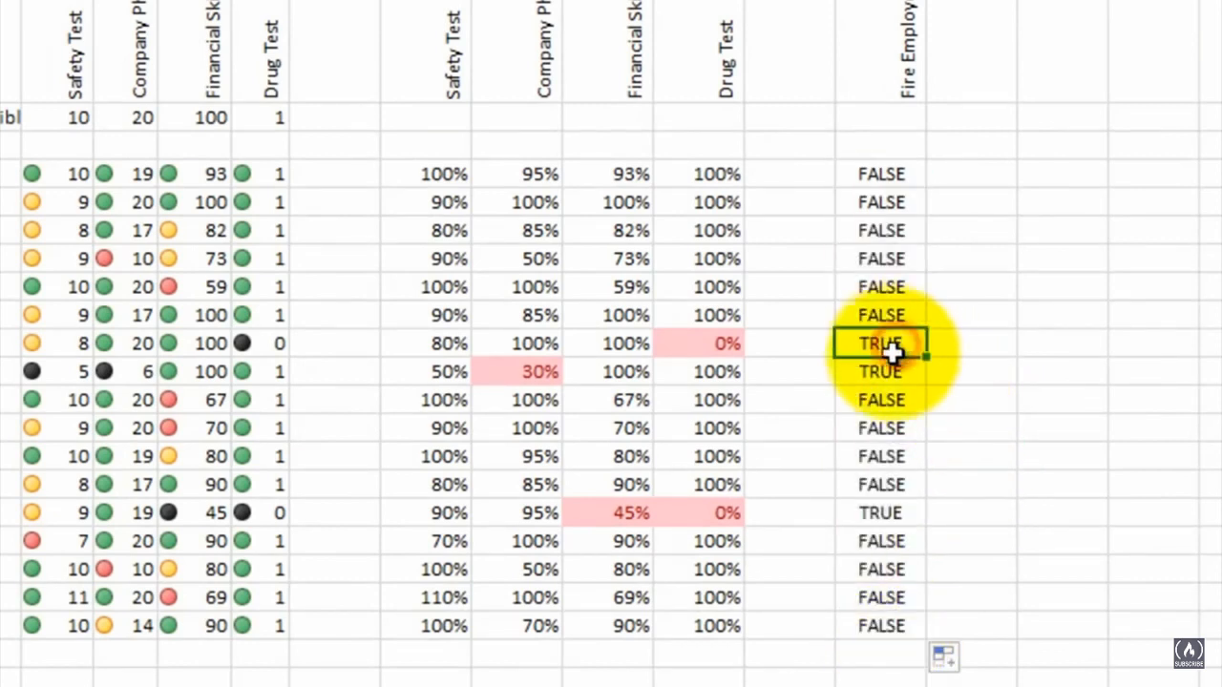
# Add a conditional format to M4:M20 that highlights cells equal to true with Light Red Fill with Dark Red Text
pyautogui.click(888, 516)
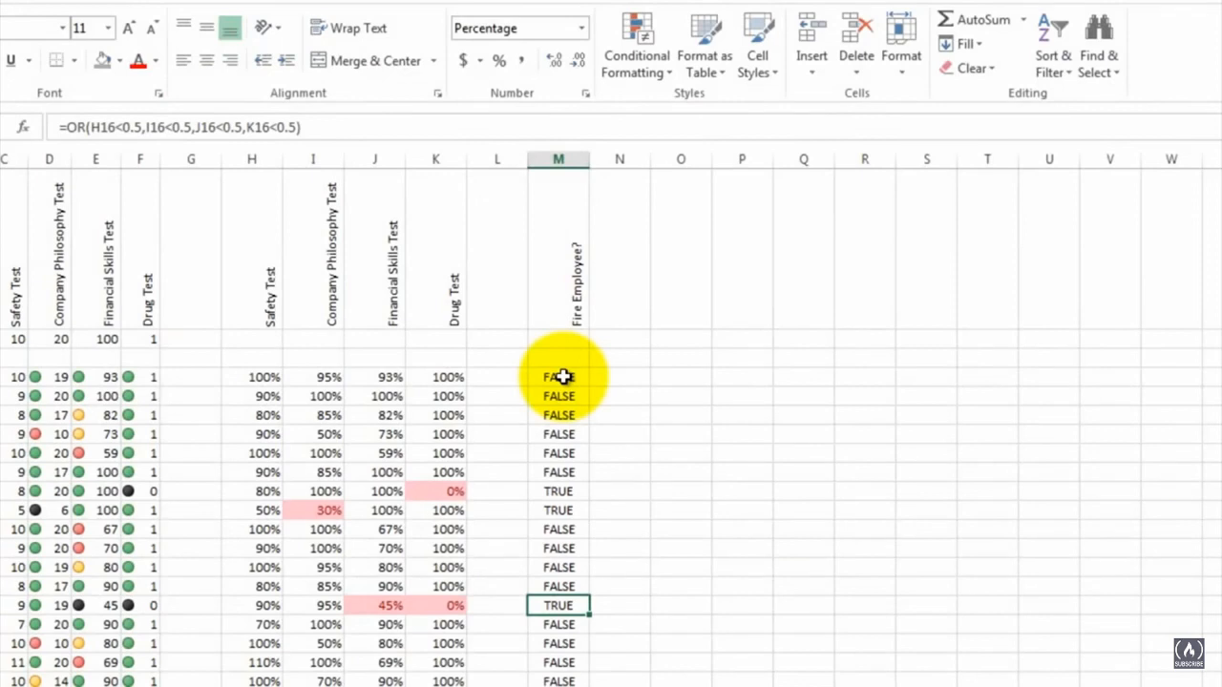
pyautogui.moveTo(564, 377); pyautogui.dragTo(559, 668)
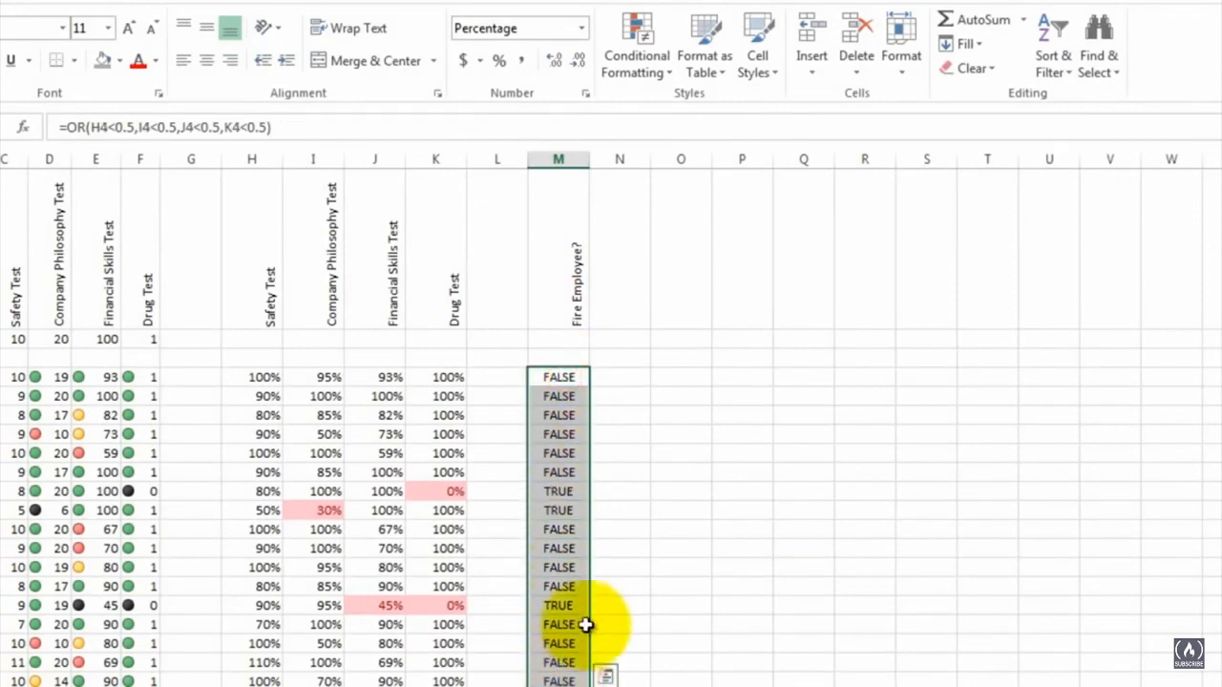
pyautogui.click(675, 81)
pyautogui.moveTo(674, 110)
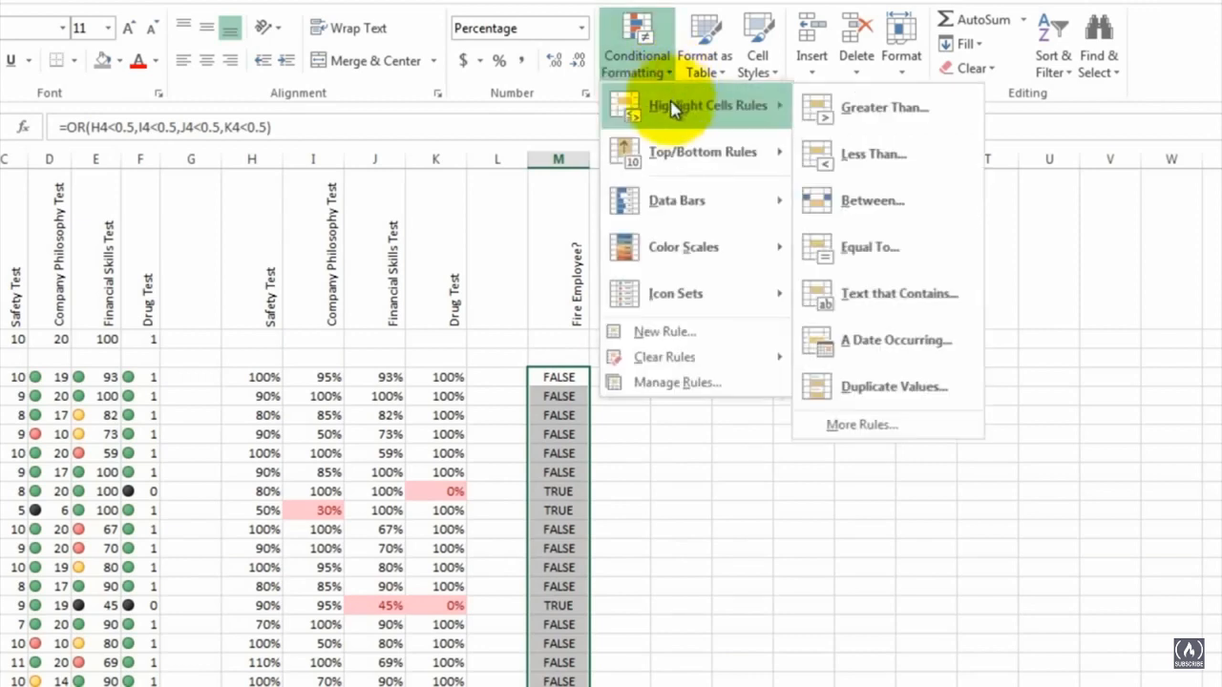
pyautogui.click(850, 252)
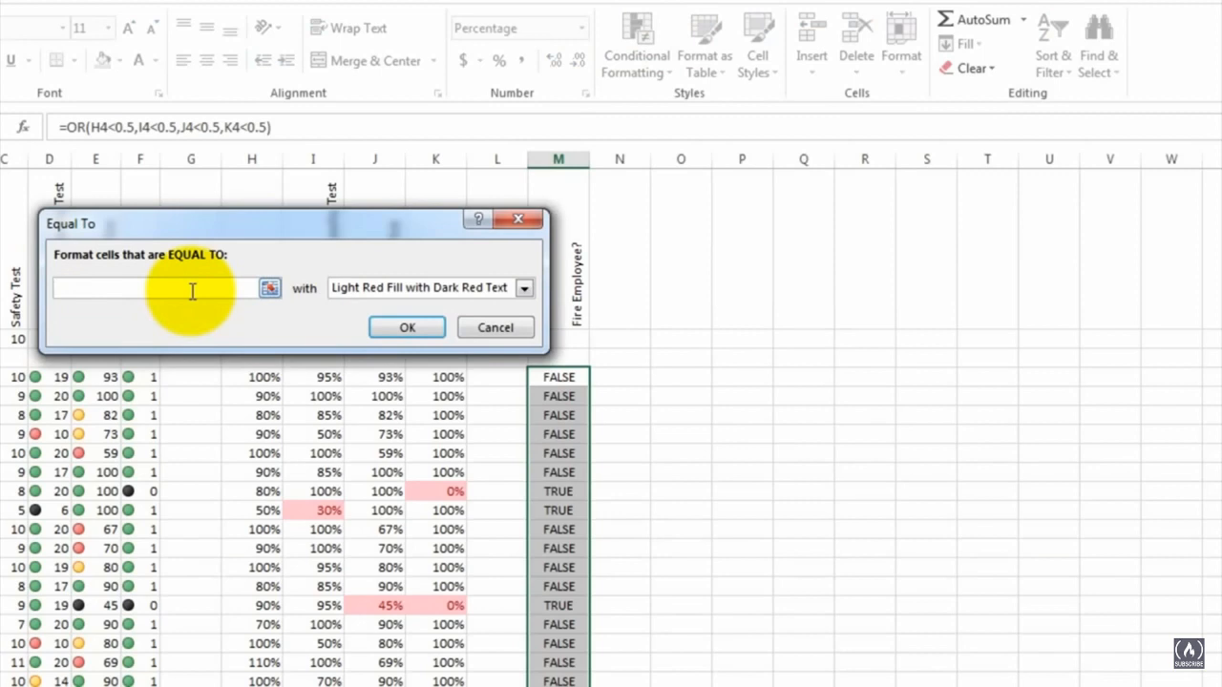
pyautogui.write('ture')
pyautogui.write('e')
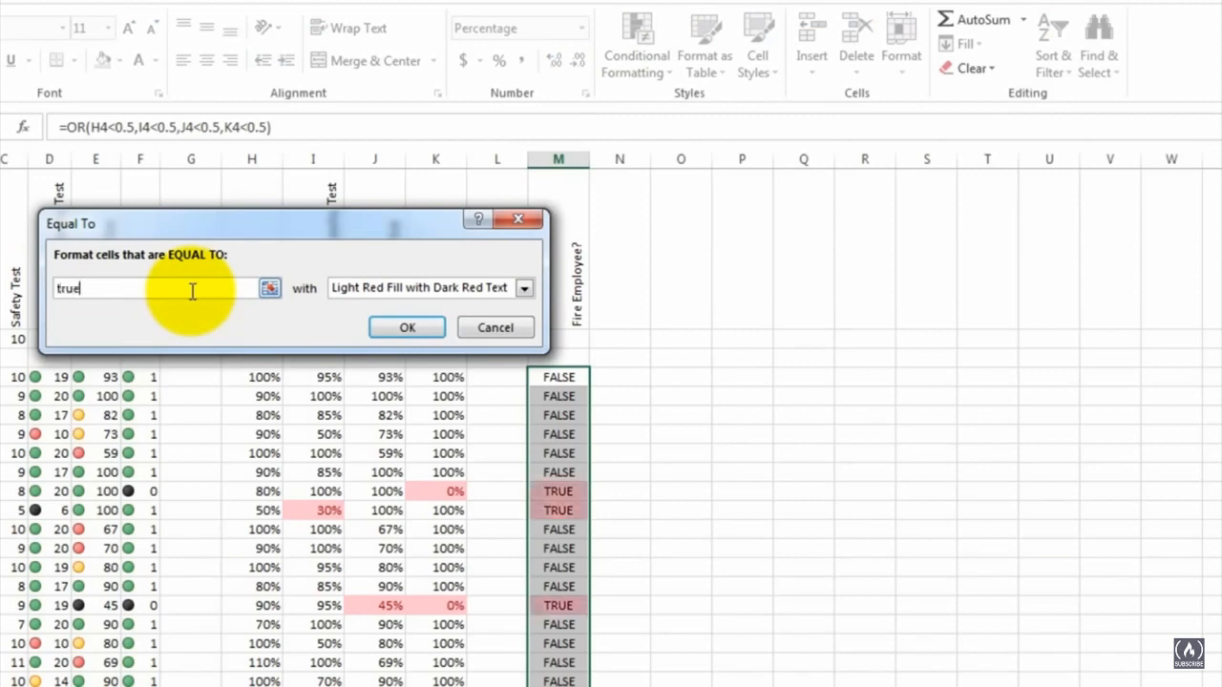
pyautogui.press('Return')
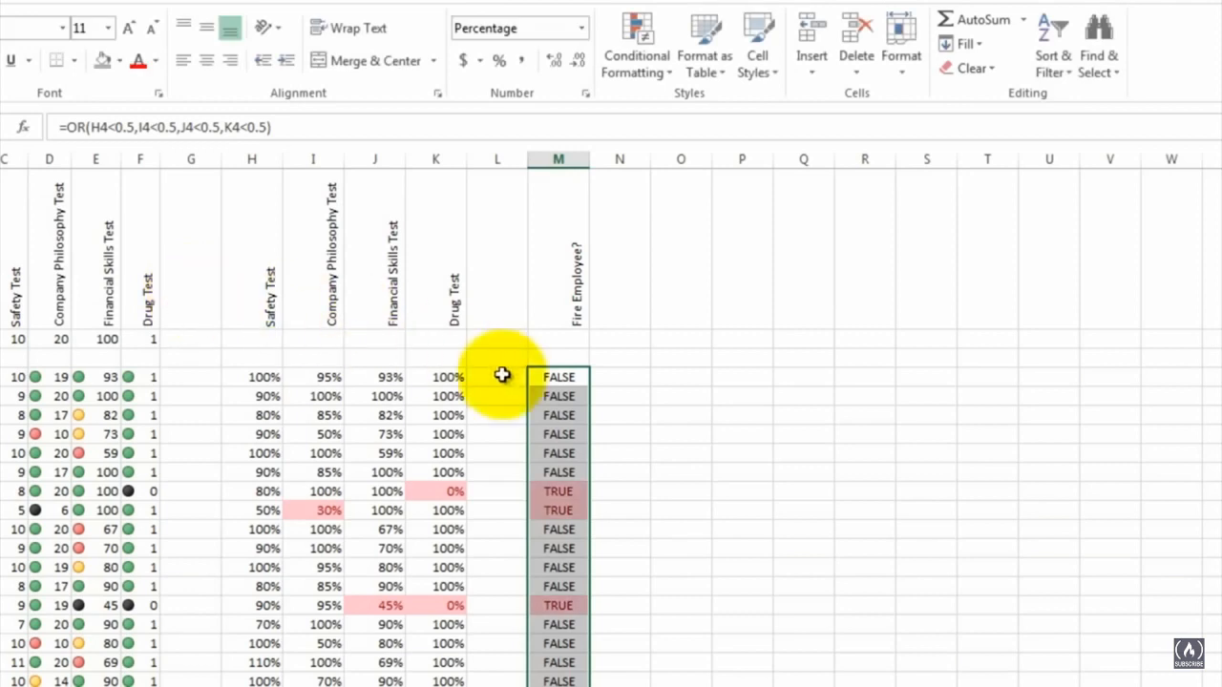
pyautogui.click(633, 413)
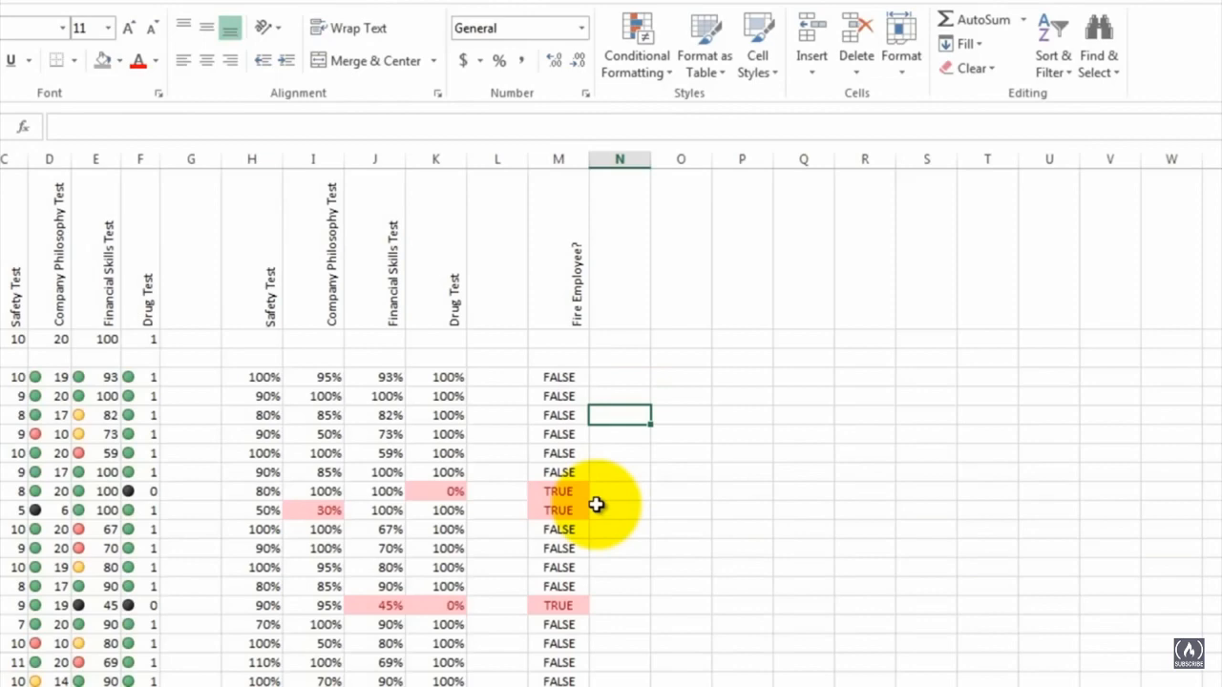
# Enter the row labels Max, Min and Average in cells A22, A23 and A24 below the employee list
pyautogui.scroll(-3, 594, 504)
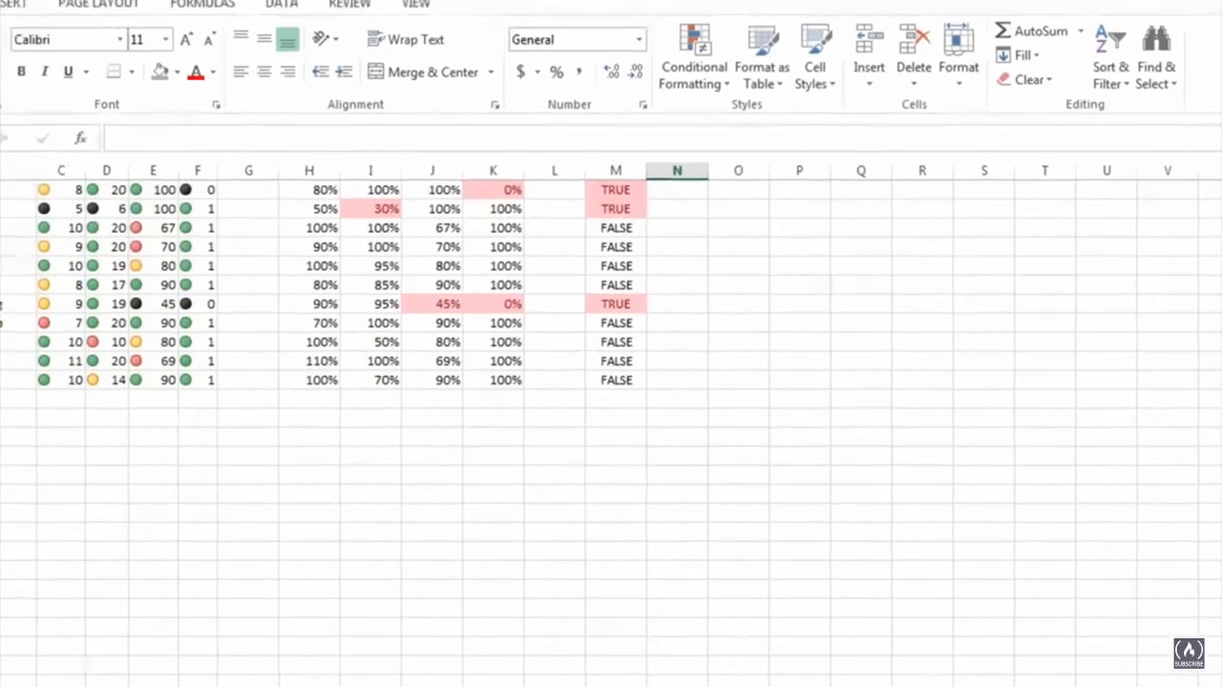
pyautogui.click(73, 446)
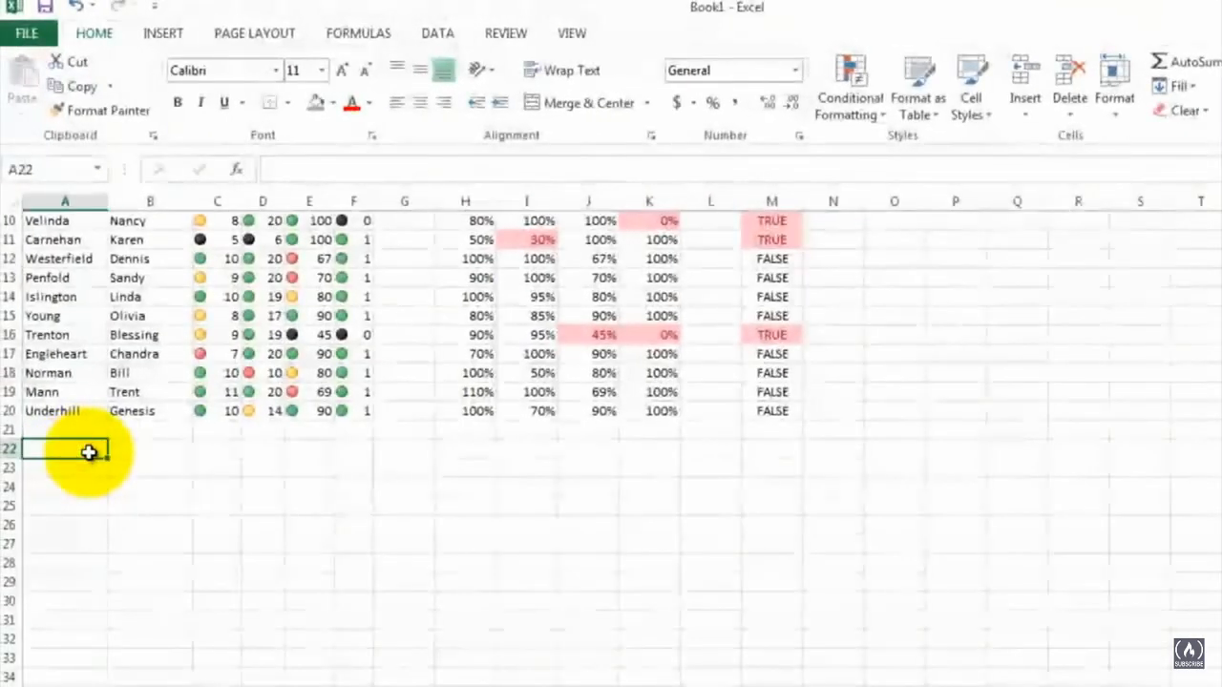
pyautogui.write('Max')
pyautogui.press('Return')
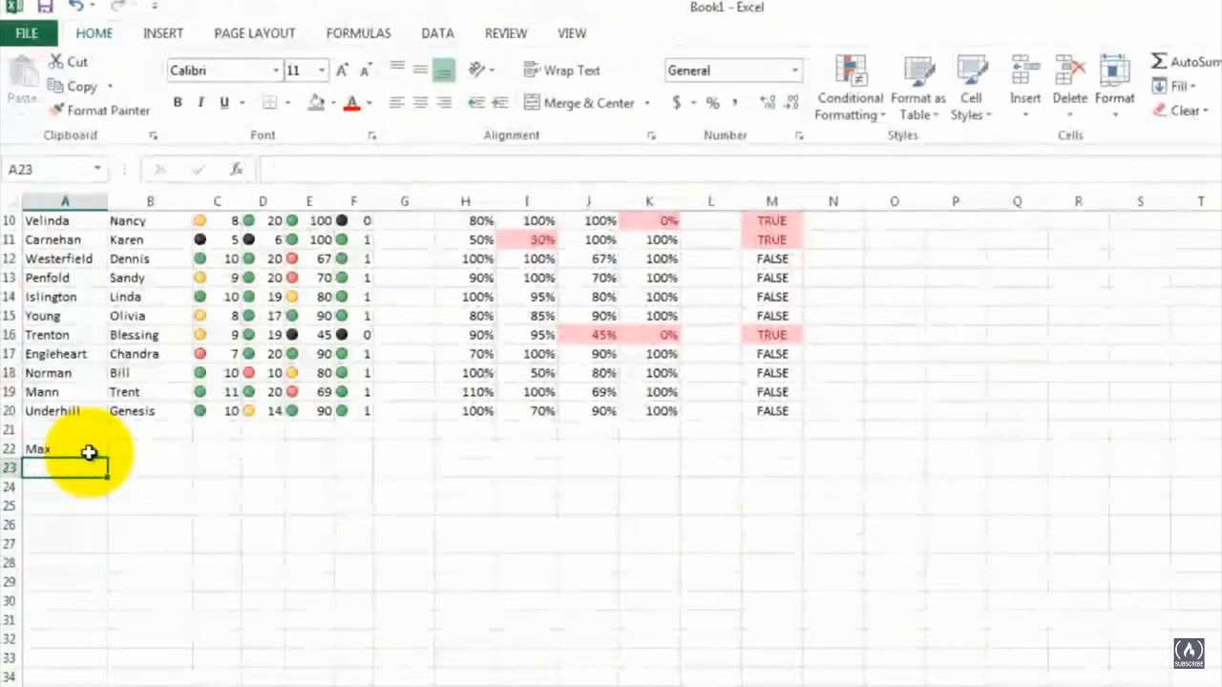
pyautogui.write('Min')
pyautogui.press('Return')
pyautogui.write('A')
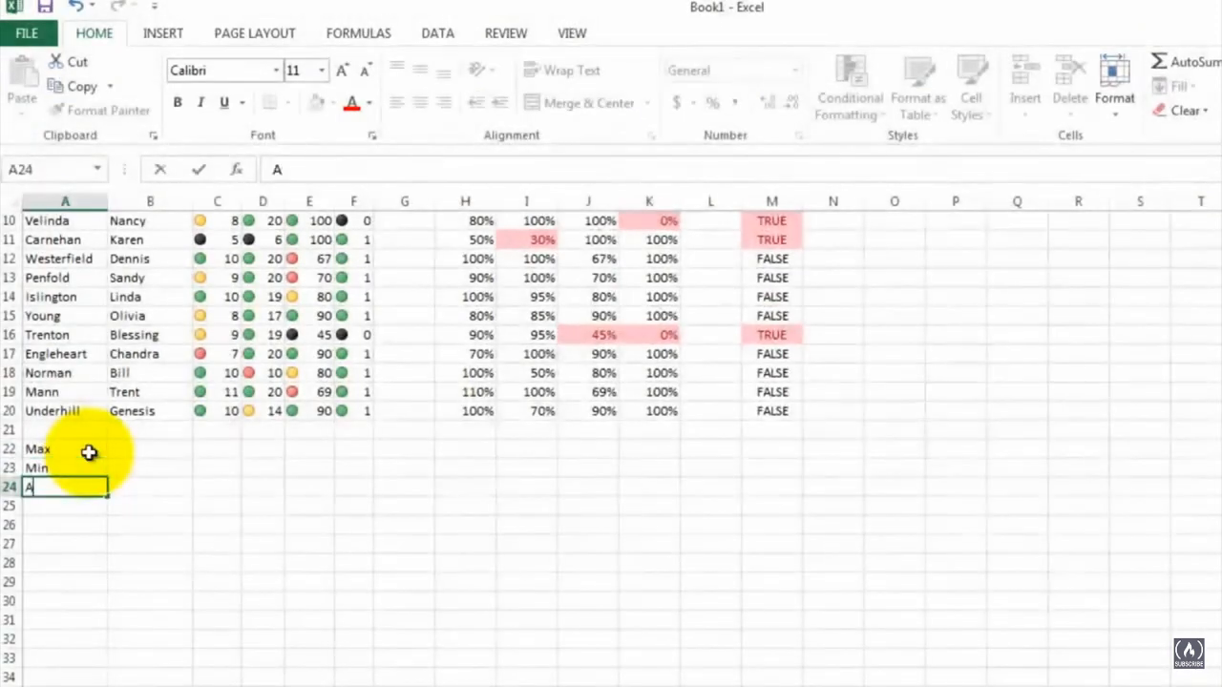
pyautogui.write('verage')
pyautogui.press('Return')
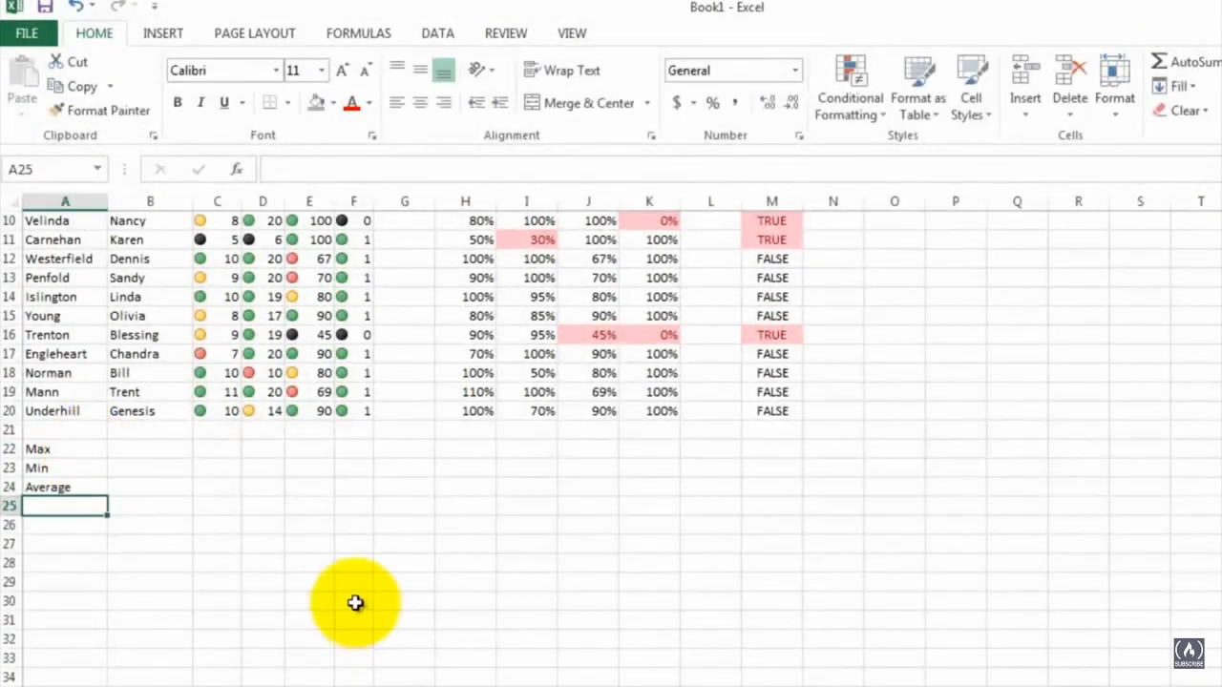
# Enter a MAX formula in C22 over the Safety Test scores C4:C20
pyautogui.click(145, 508)
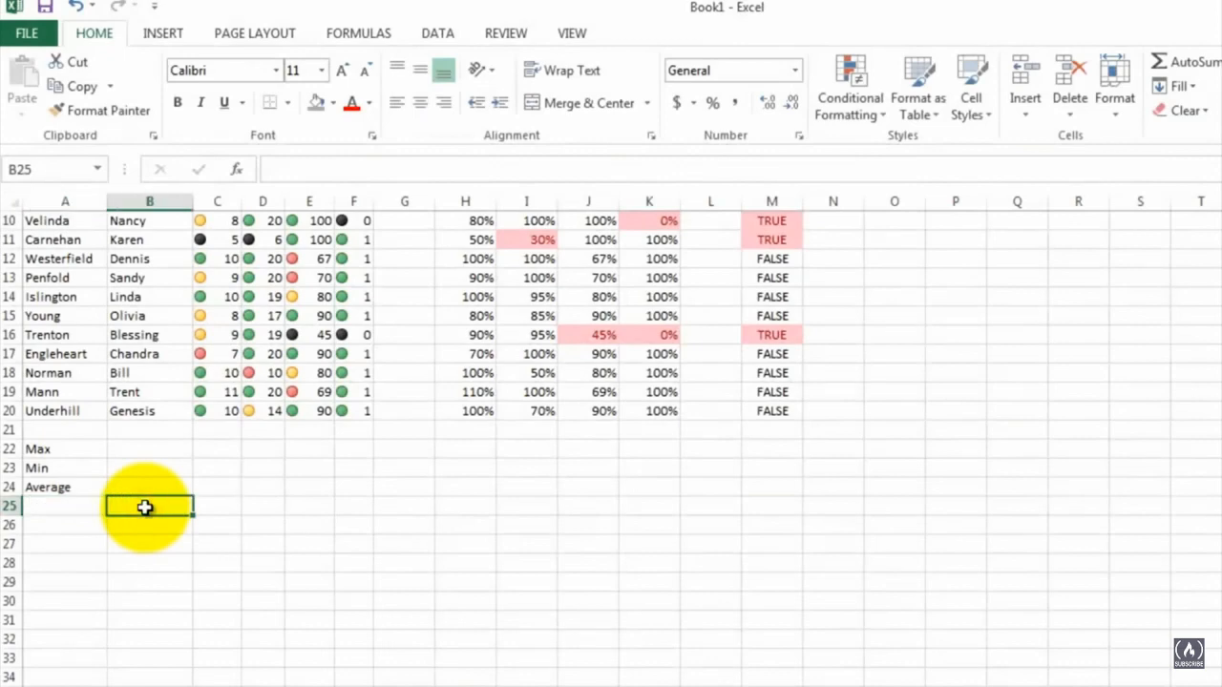
pyautogui.scroll(2, 169, 511)
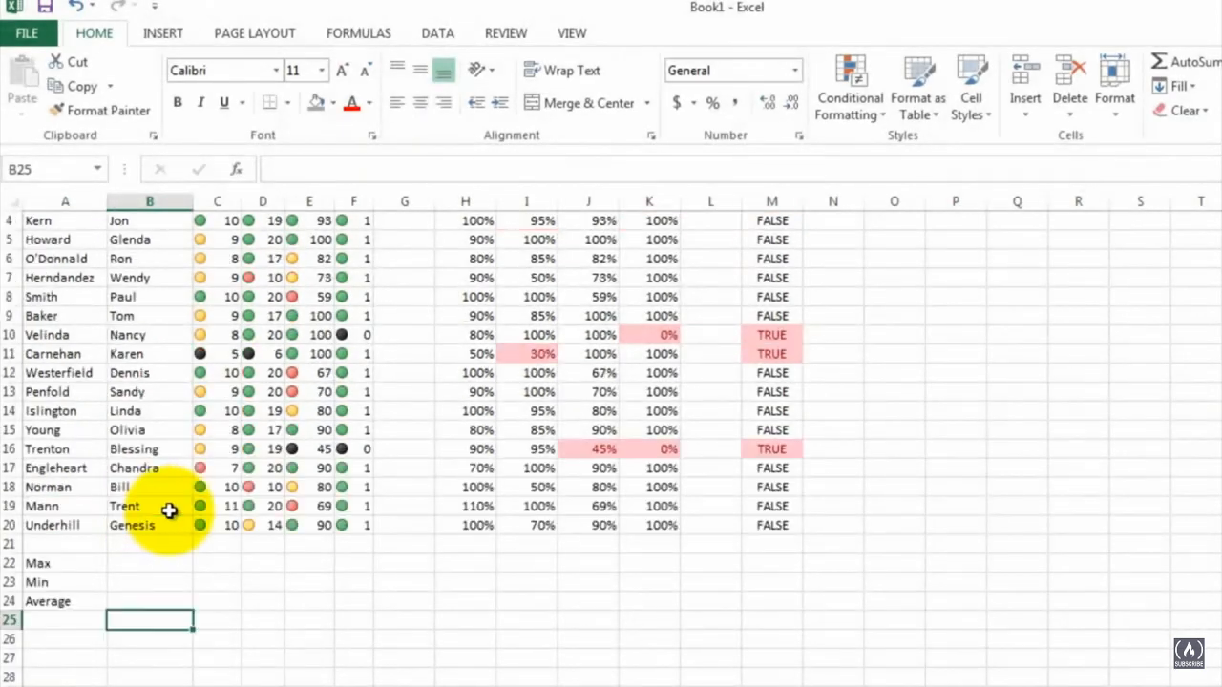
pyautogui.click(226, 563)
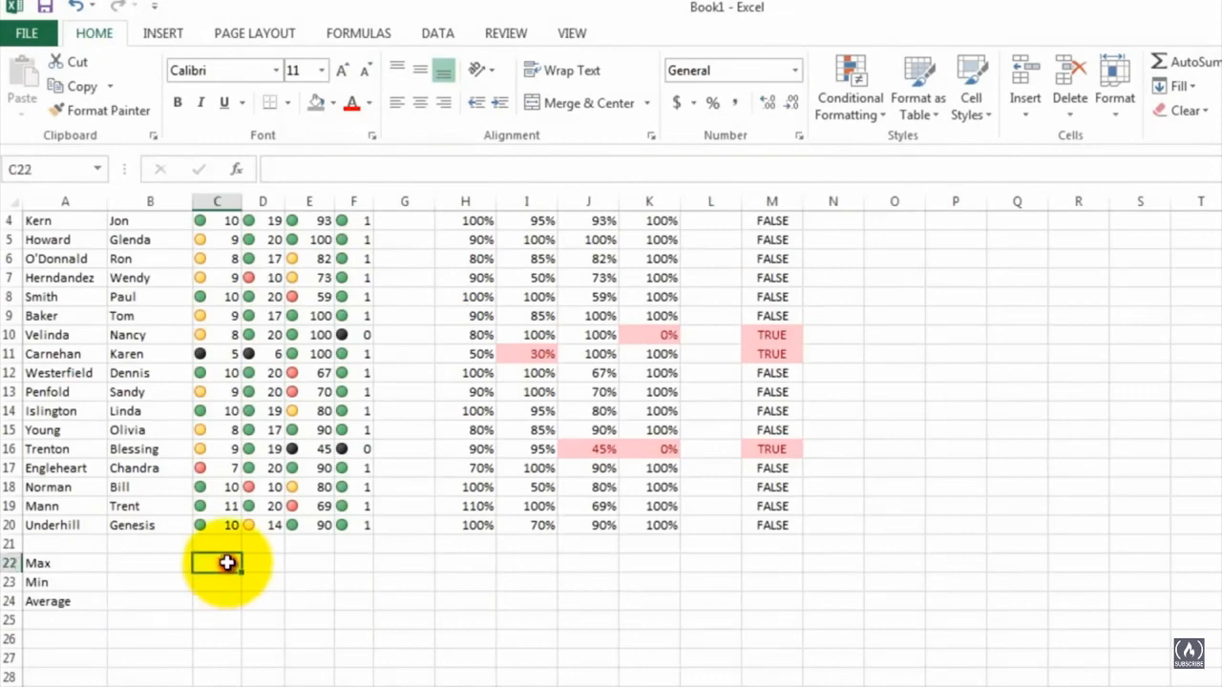
pyautogui.write('=')
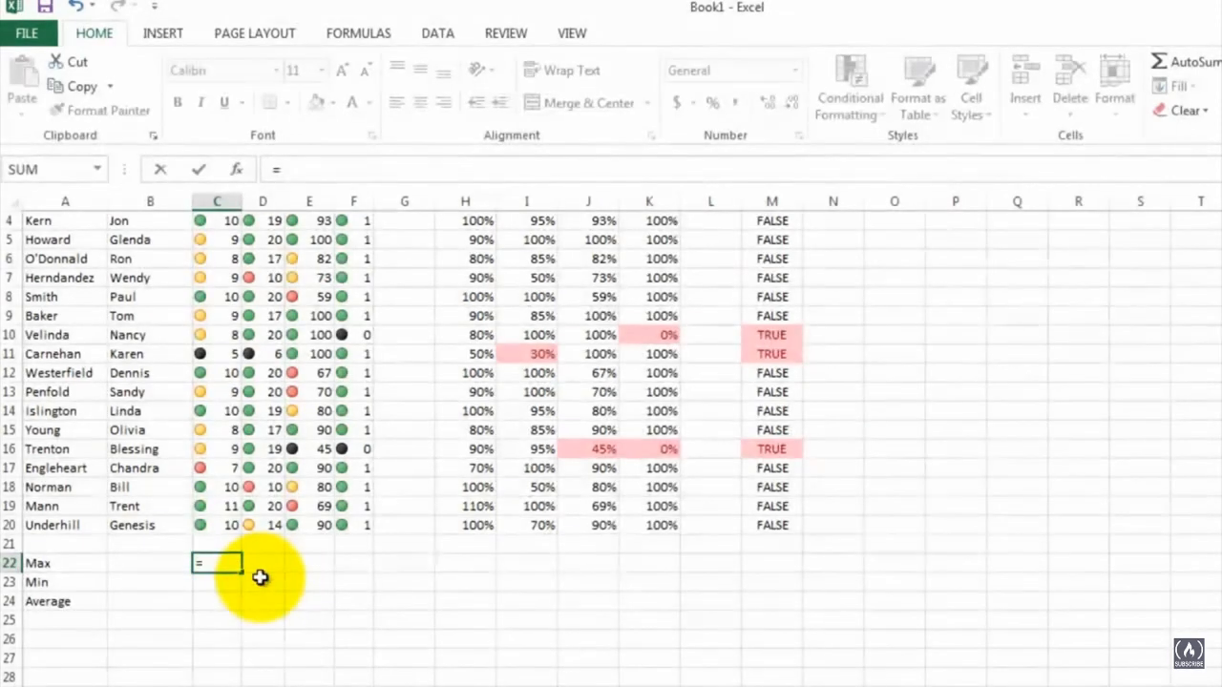
pyautogui.write('max(')
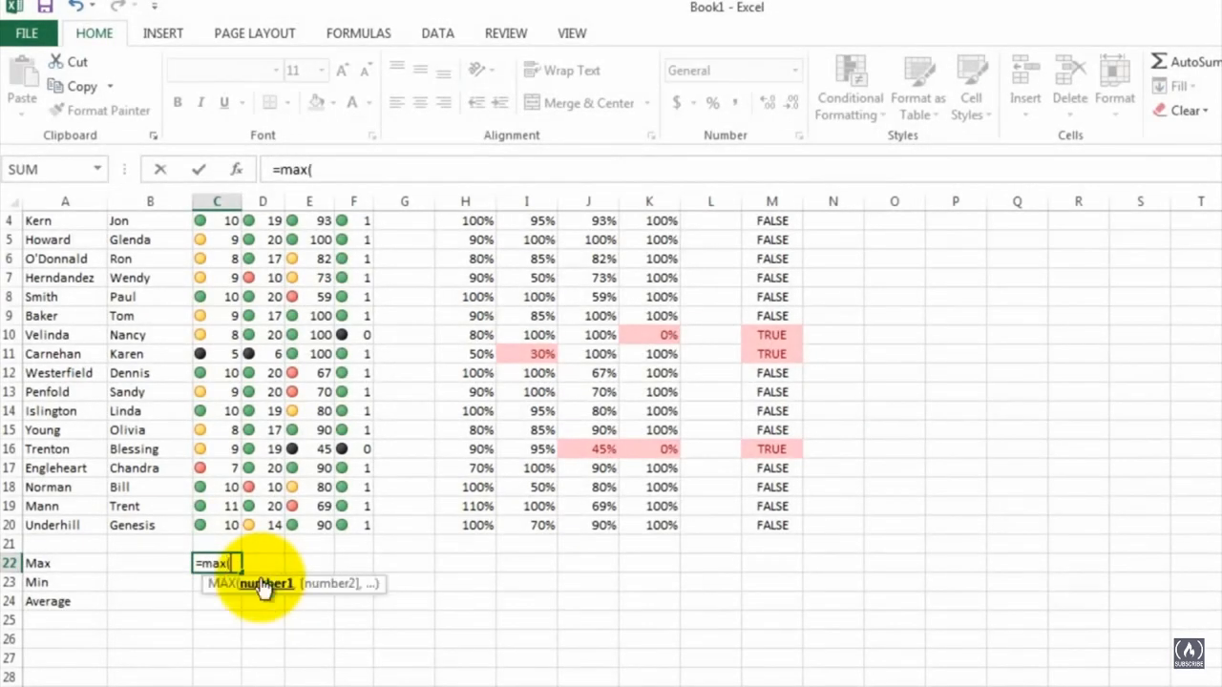
pyautogui.moveTo(234, 523); pyautogui.dragTo(223, 243)
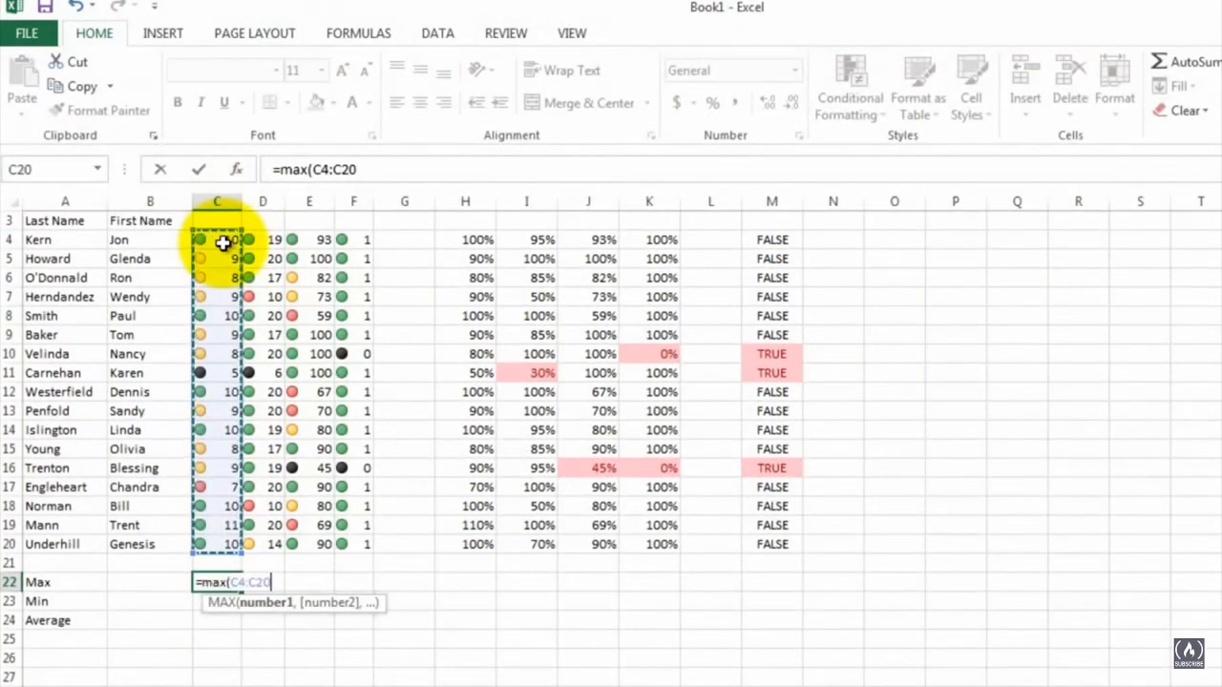
pyautogui.press('Return')
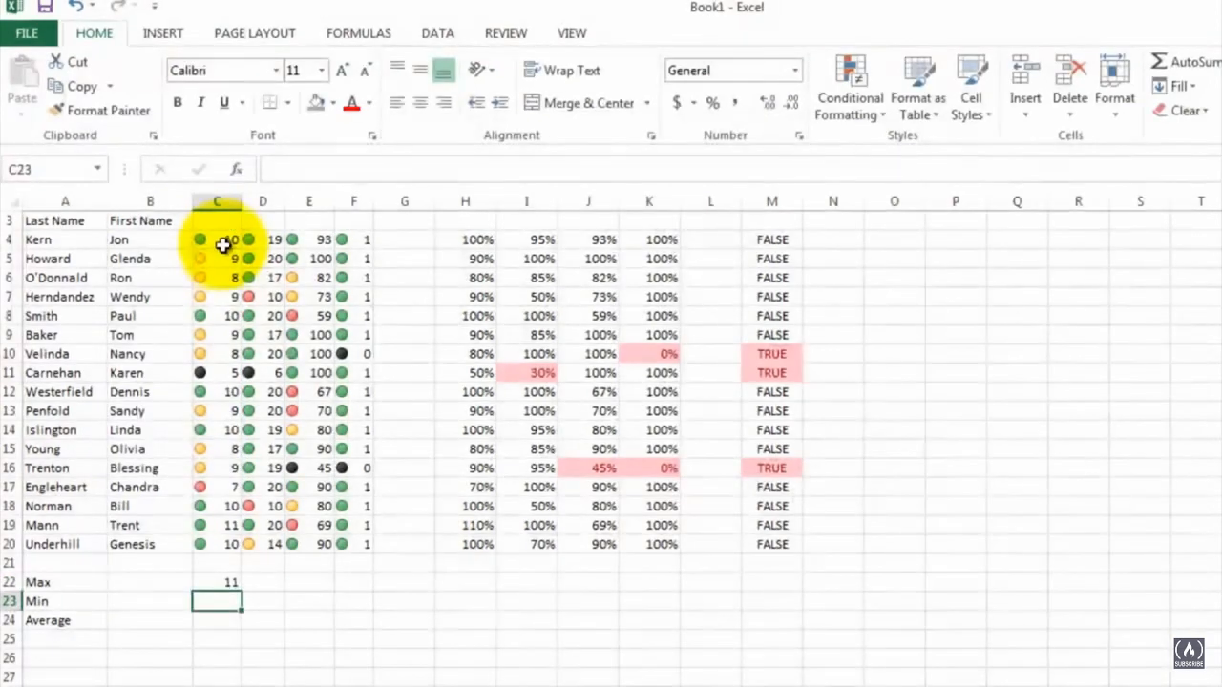
# Enter the formula =min(C4:C20) in C23 for the Safety Test scores
pyautogui.write('=min(')
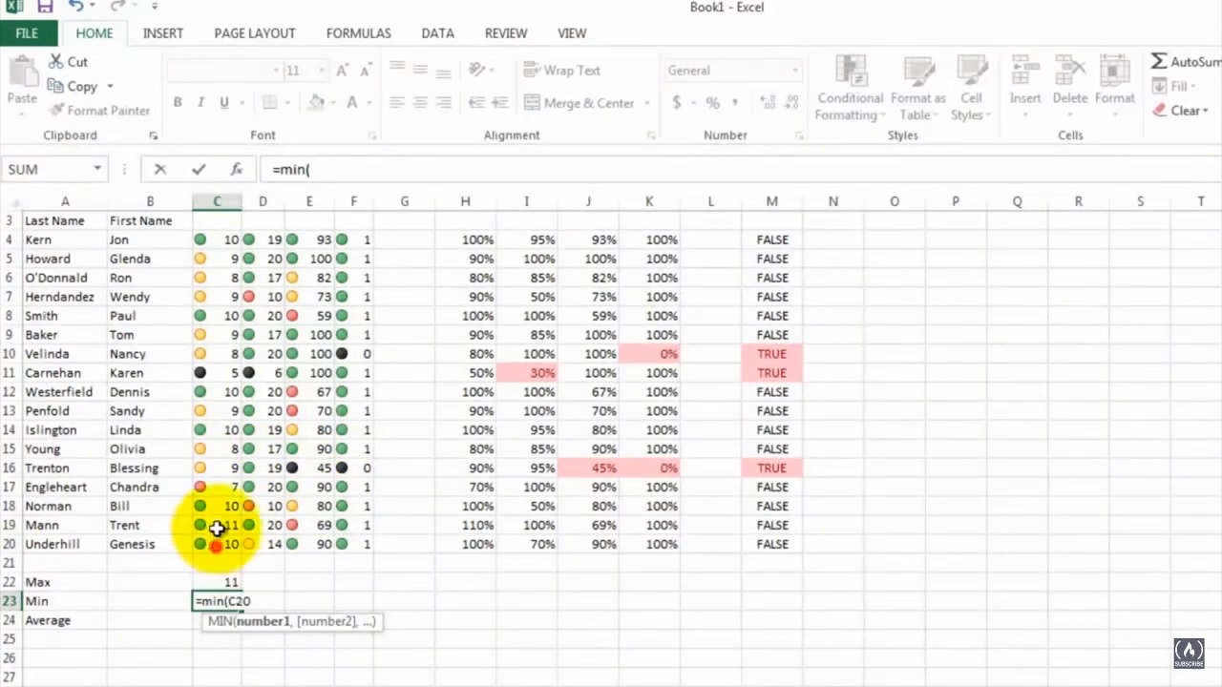
pyautogui.moveTo(218, 528); pyautogui.dragTo(221, 242)
pyautogui.write(')')
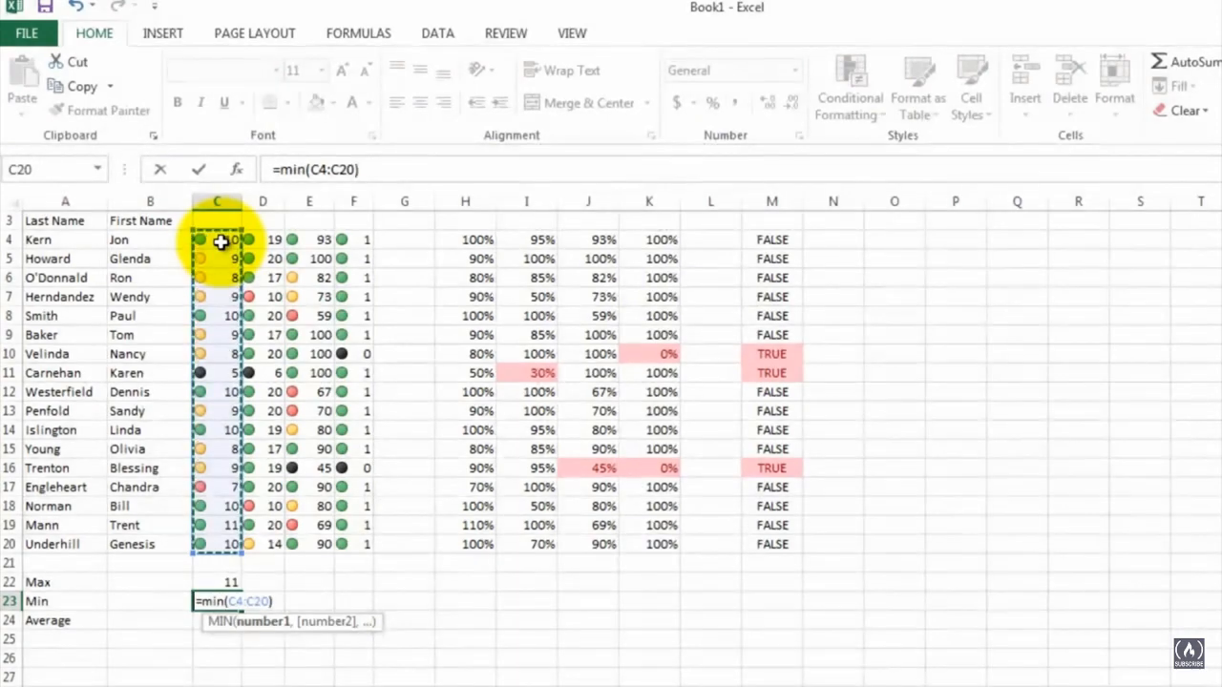
pyautogui.press('Return')
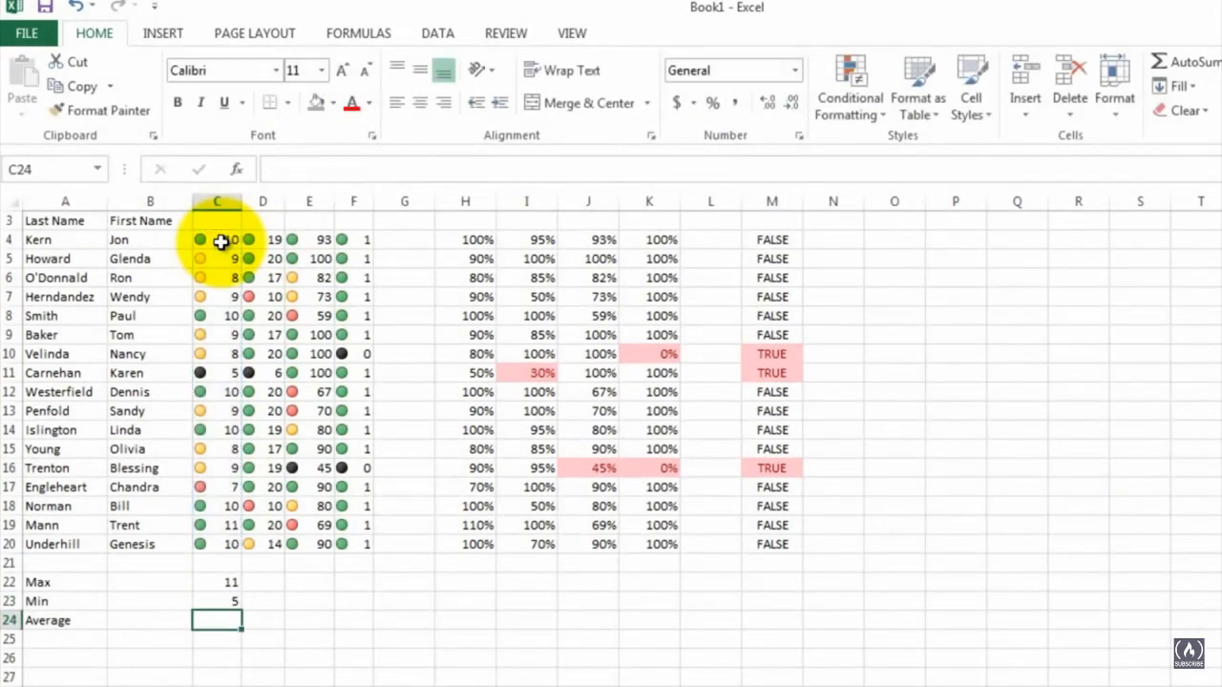
# Enter the formula =average(C4:C20) in C24 for the Safety Test scores
pyautogui.write('=average')
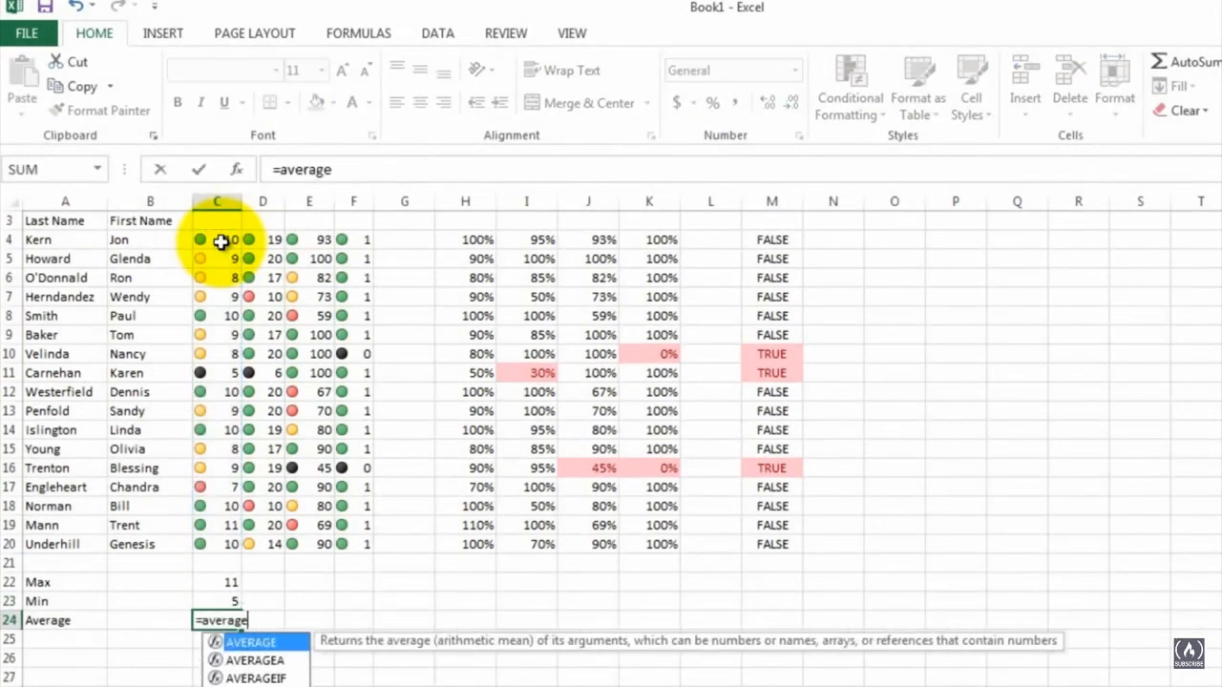
pyautogui.write('(')
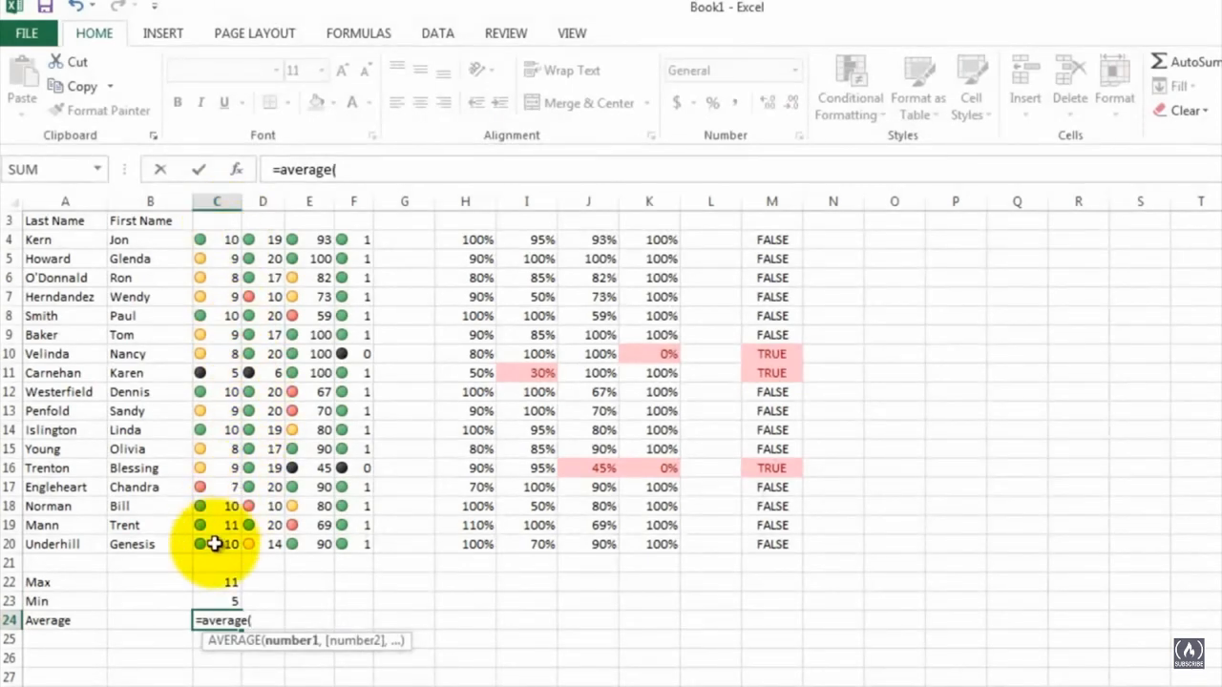
pyautogui.moveTo(213, 544); pyautogui.dragTo(220, 243)
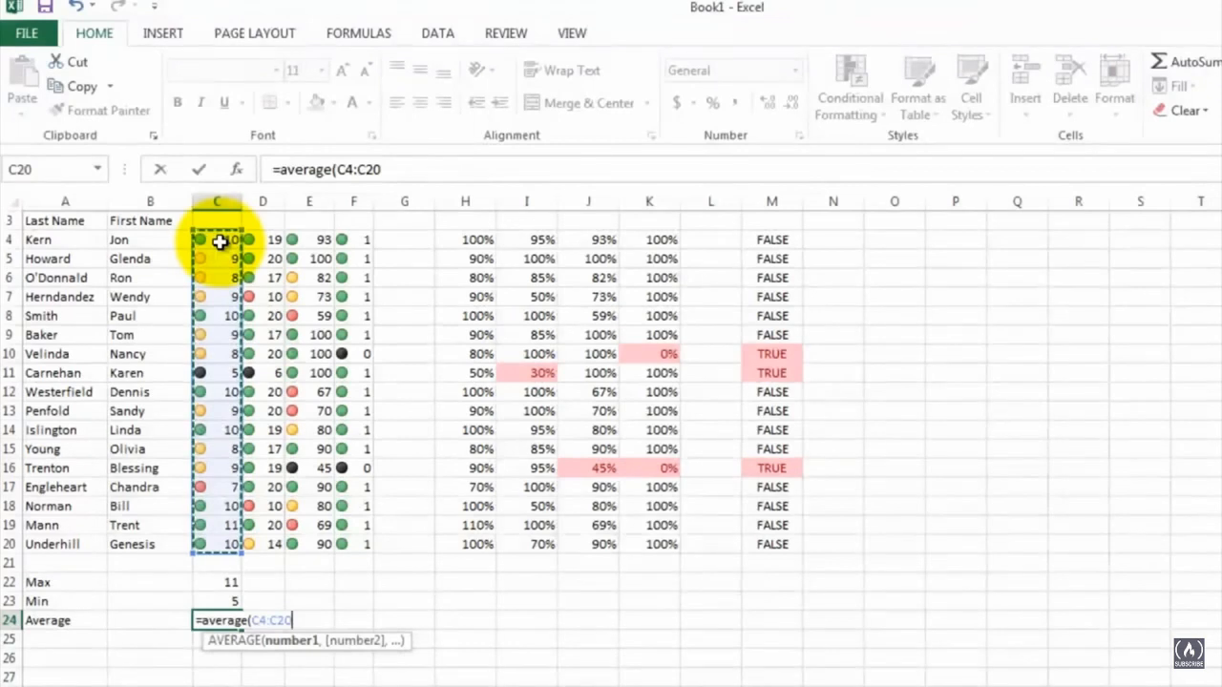
pyautogui.write(')')
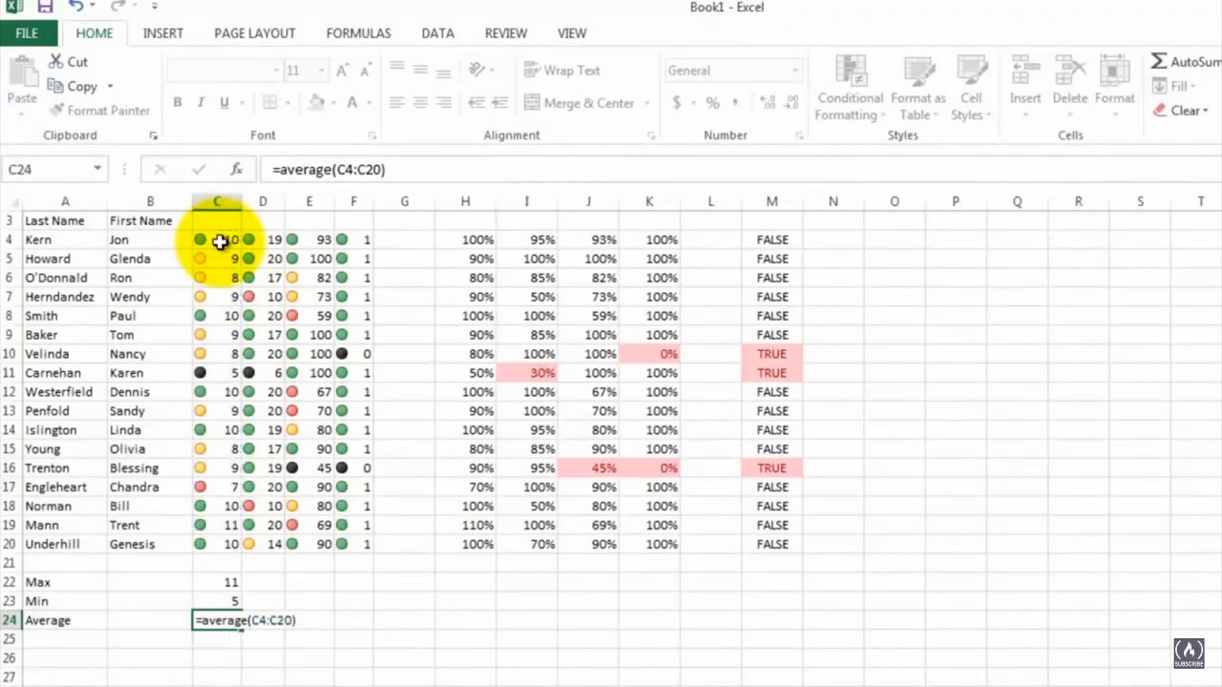
pyautogui.press('Return')
# Fill the formulas in C22:C24 across to column F and copy the block C22:F24 to H22 with a normal paste
pyautogui.moveTo(215, 582); pyautogui.dragTo(373, 616)
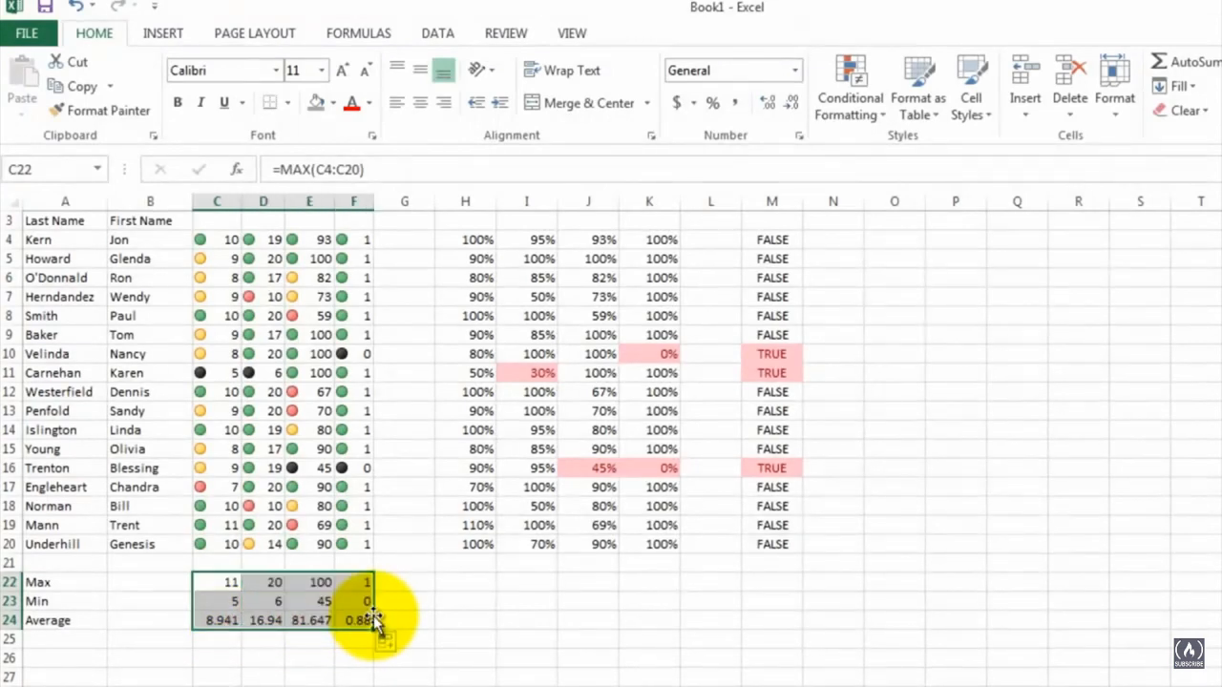
pyautogui.click(359, 584)
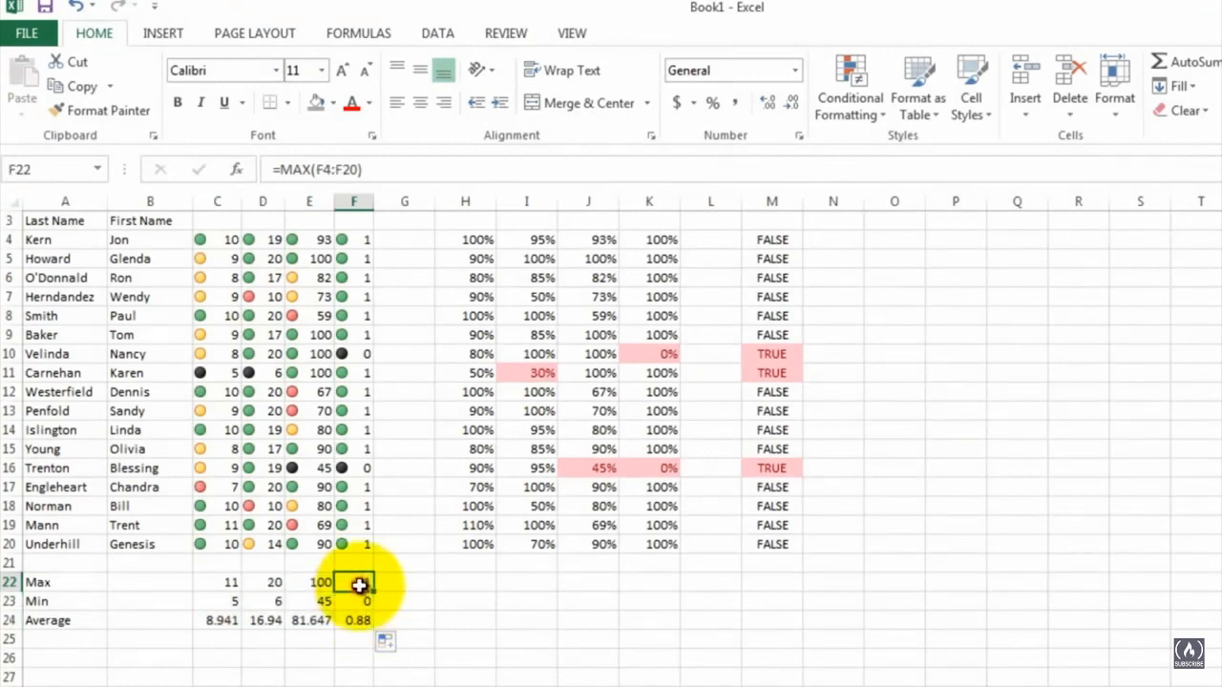
pyautogui.moveTo(226, 581); pyautogui.dragTo(352, 619)
pyautogui.rightClick(349, 586)
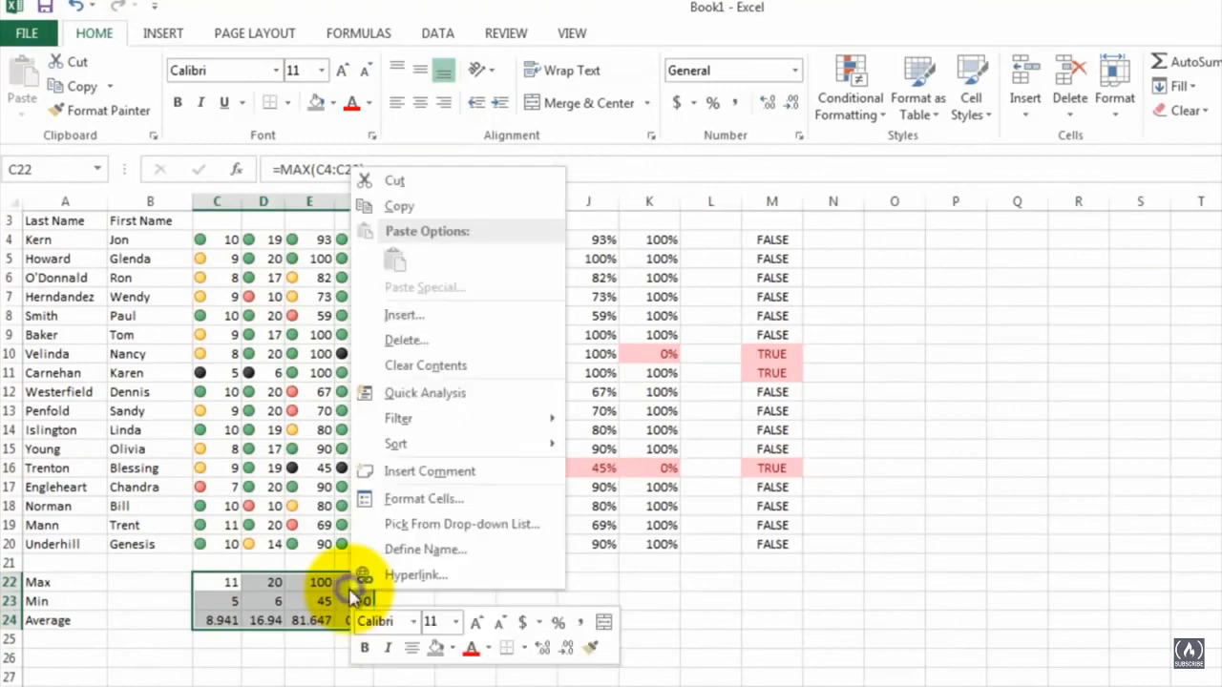
pyautogui.click(425, 205)
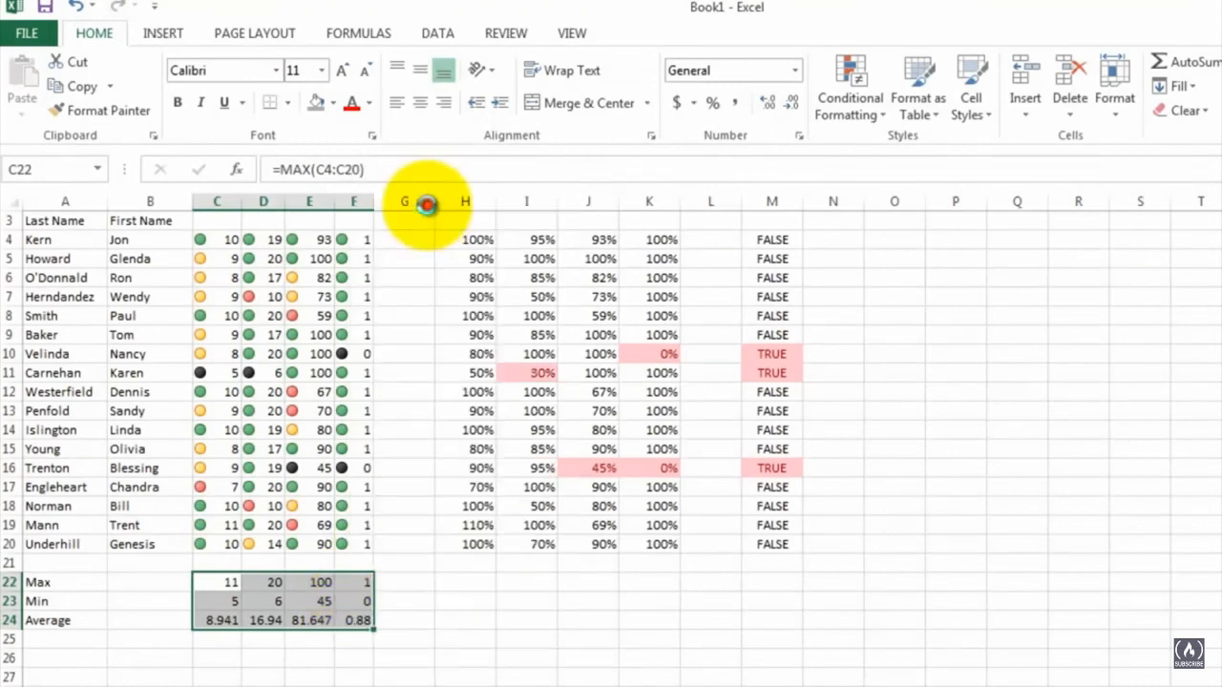
pyautogui.click(463, 583)
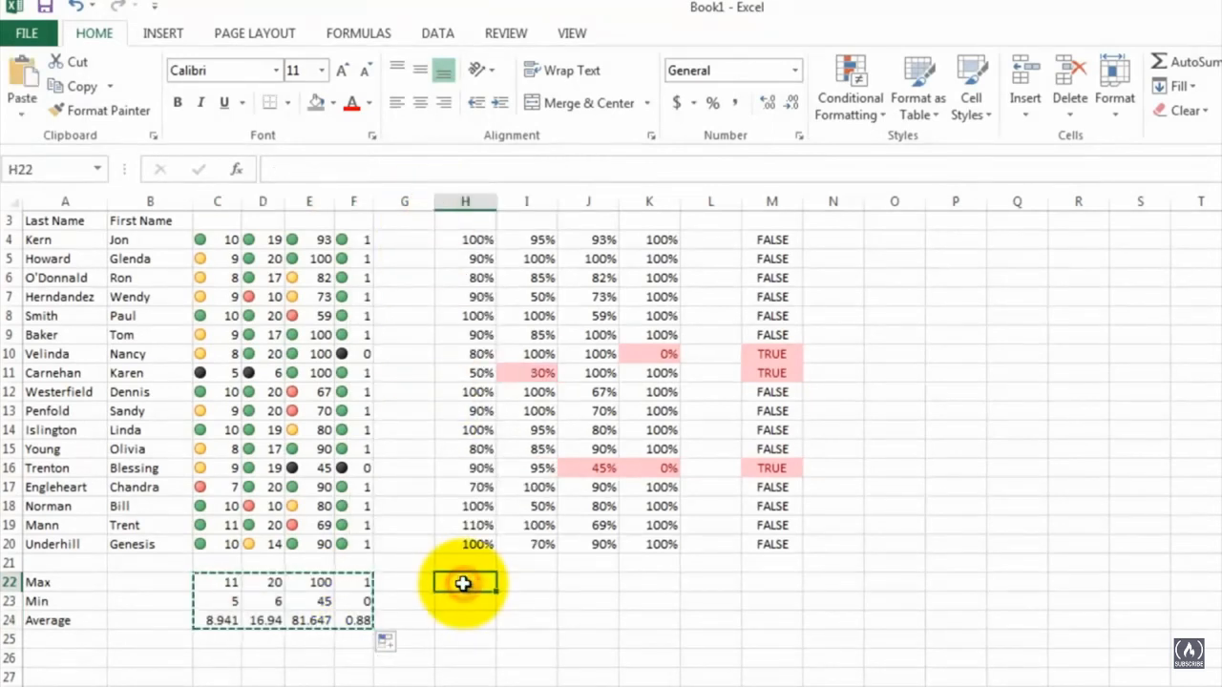
pyautogui.rightClick(461, 581)
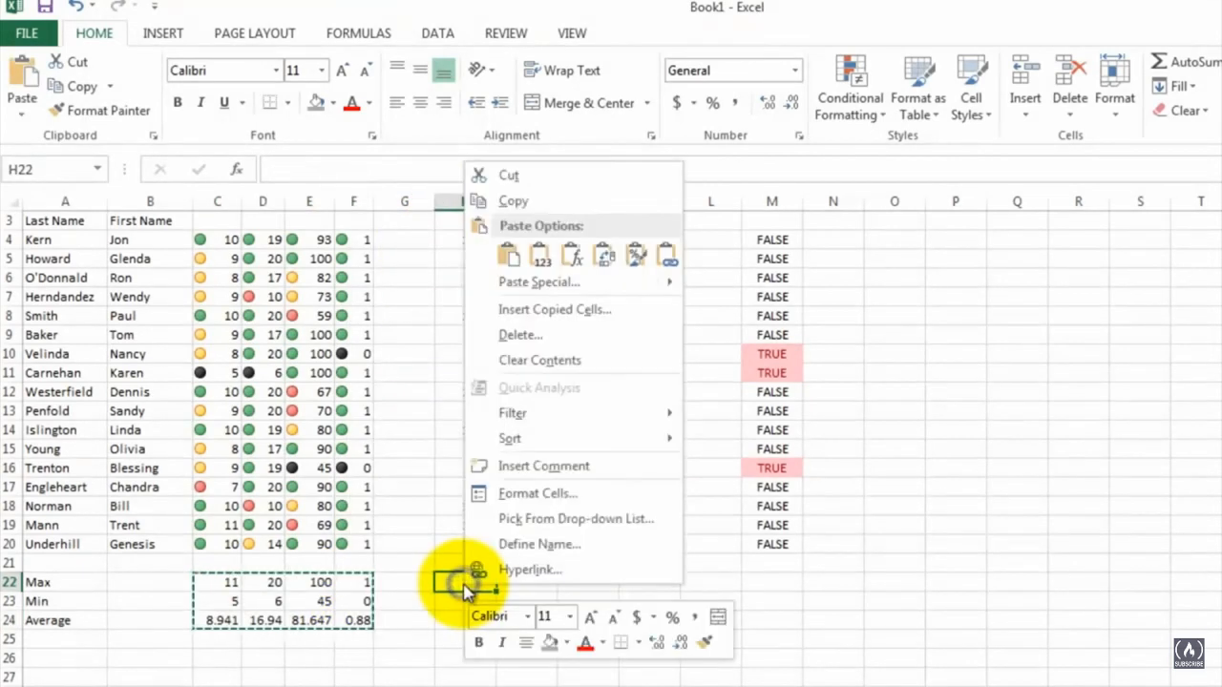
pyautogui.click(508, 256)
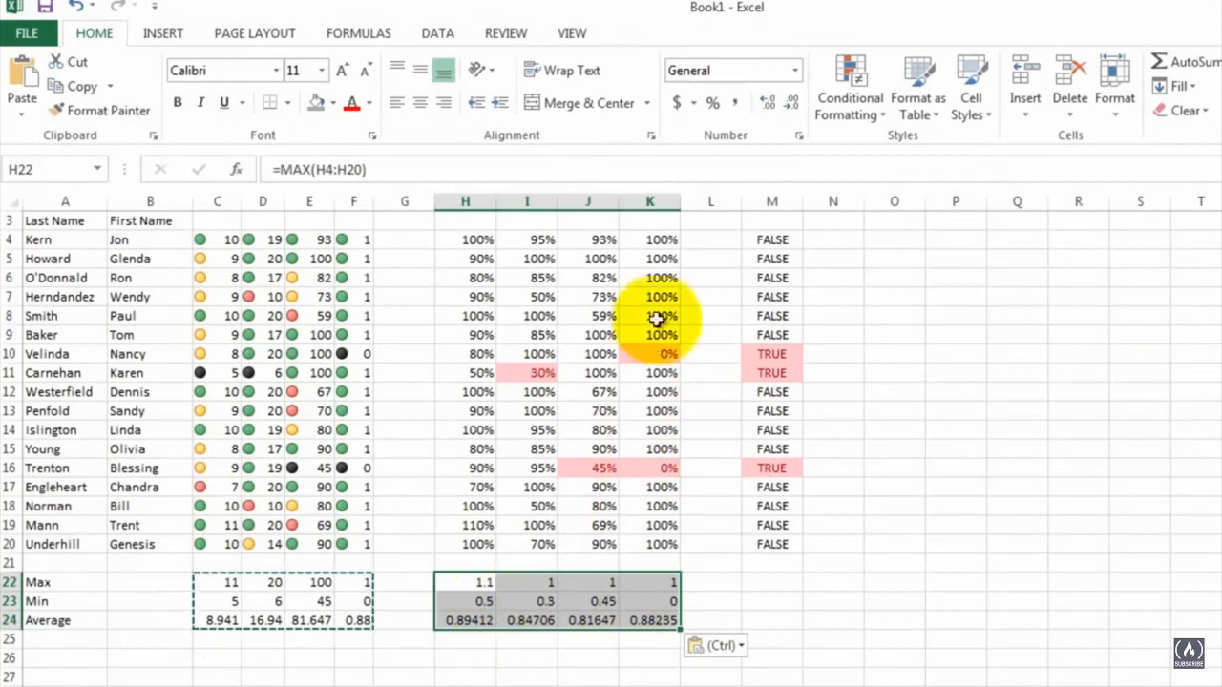
# Format the Max, Min and Average results in H22:K24 as percentages and deselect the range
pyautogui.click(716, 104)
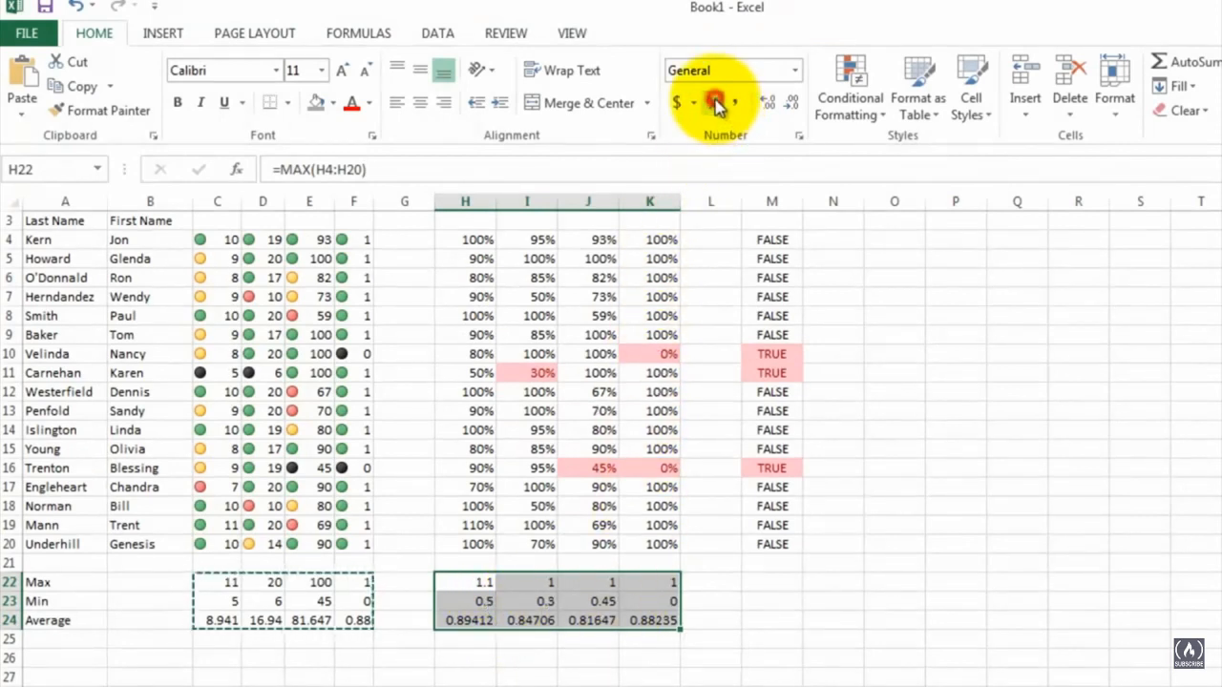
pyautogui.click(622, 642)
pyautogui.scroll(1, 622, 645)
pyautogui.click(843, 476)
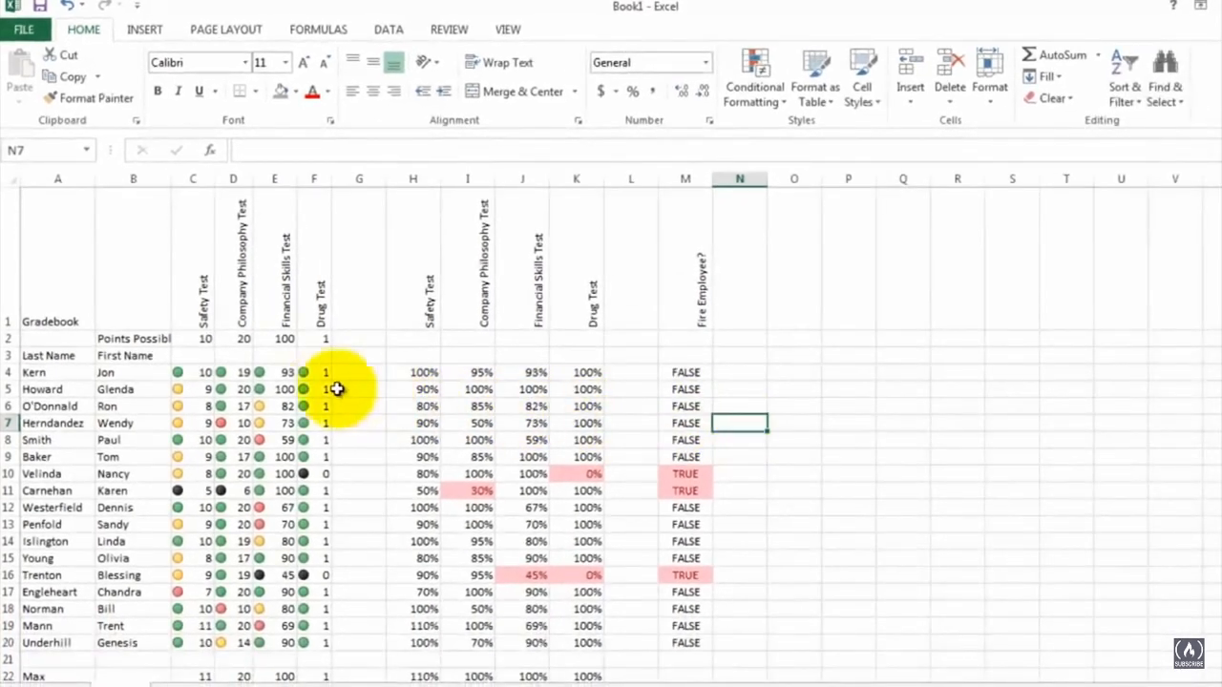
# Insert a 2-D clustered column chart of the Safety Test scores in C4:C20
pyautogui.moveTo(198, 372); pyautogui.dragTo(188, 646)
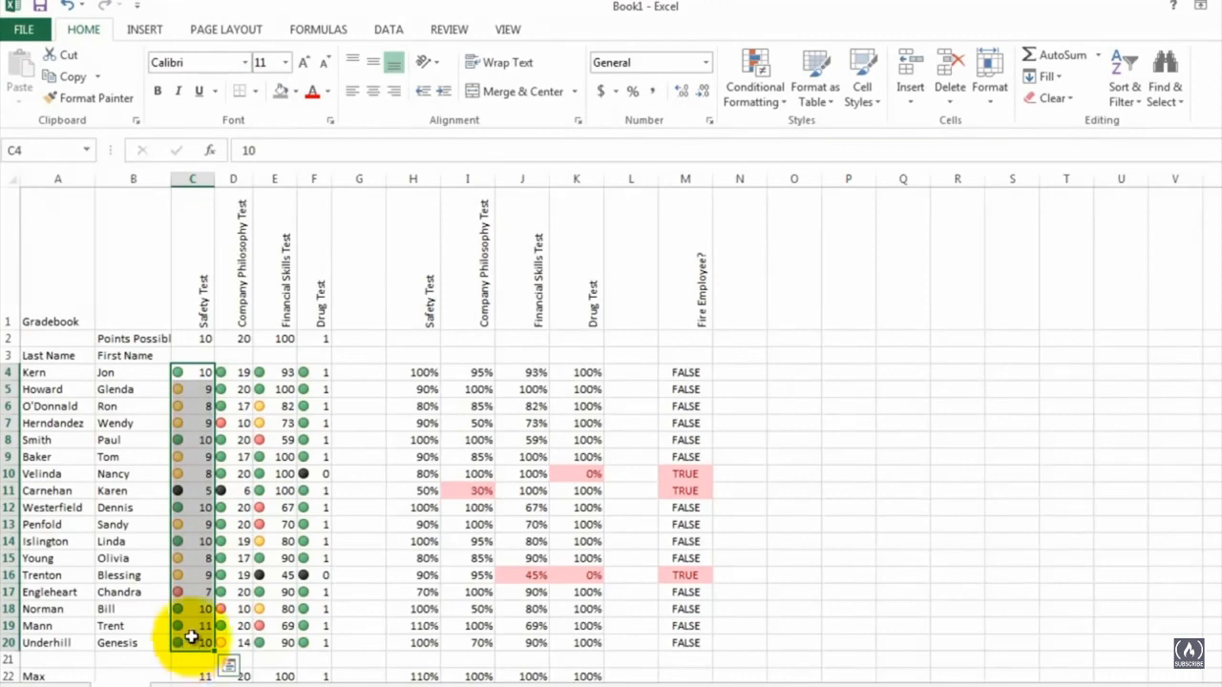
pyautogui.click(145, 35)
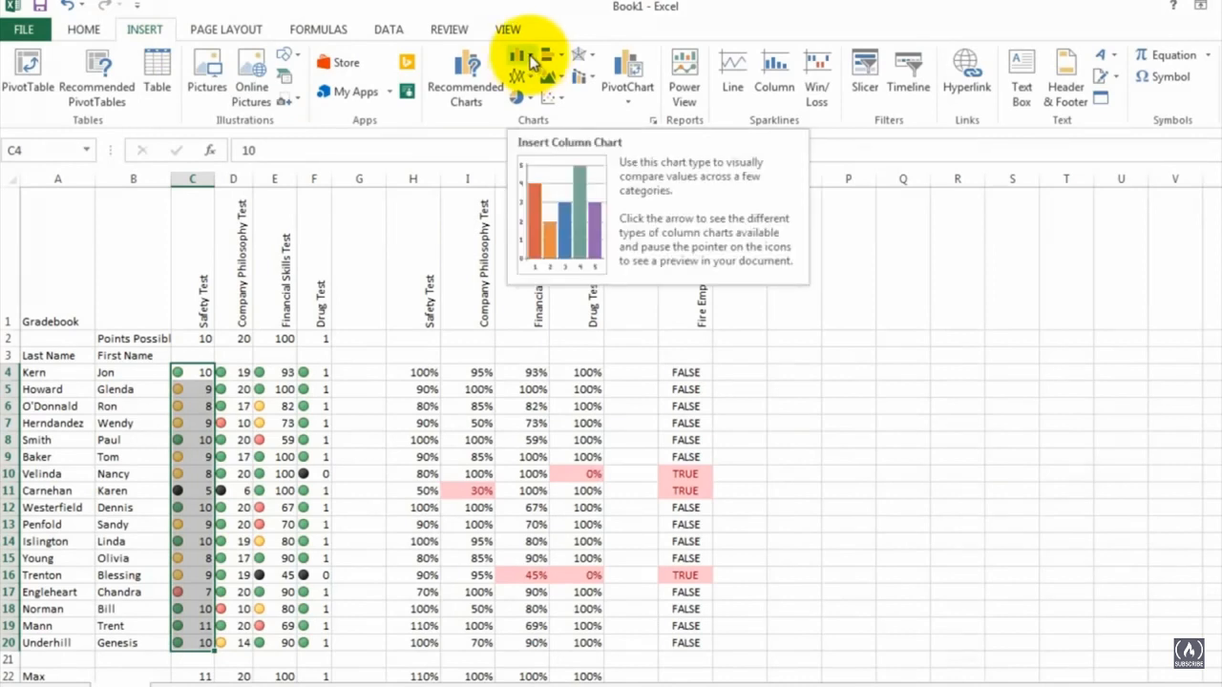
pyautogui.click(532, 64)
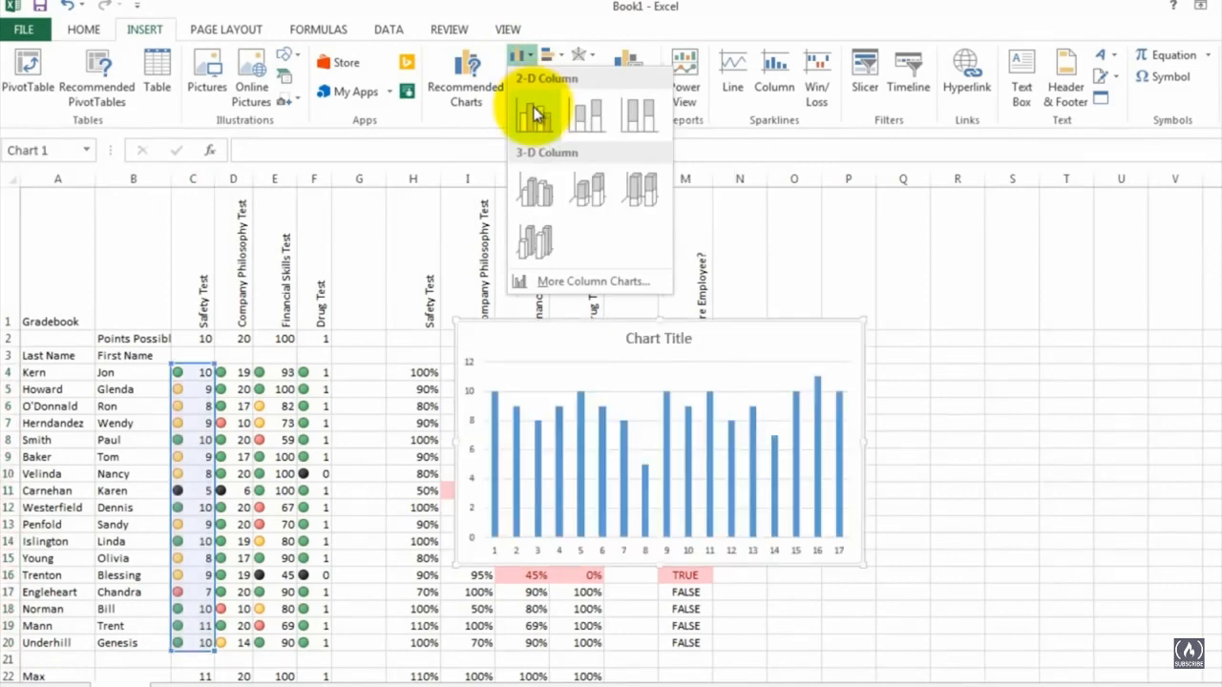
pyautogui.click(535, 116)
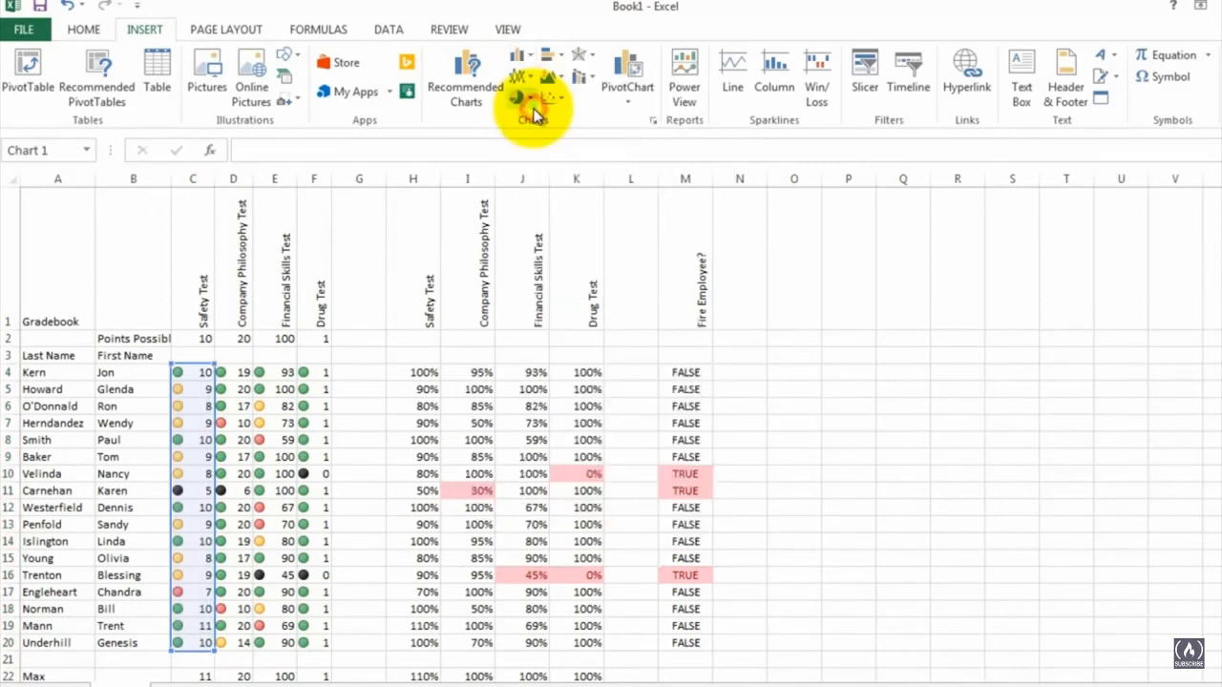
# Move the new chart to the empty area beyond the Fire Employee? column and title it Safety Test
pyautogui.moveTo(586, 341)
pyautogui.mouseDown()
pyautogui.moveTo(796, 319)
pyautogui.moveTo(911, 334)
pyautogui.mouseUp()
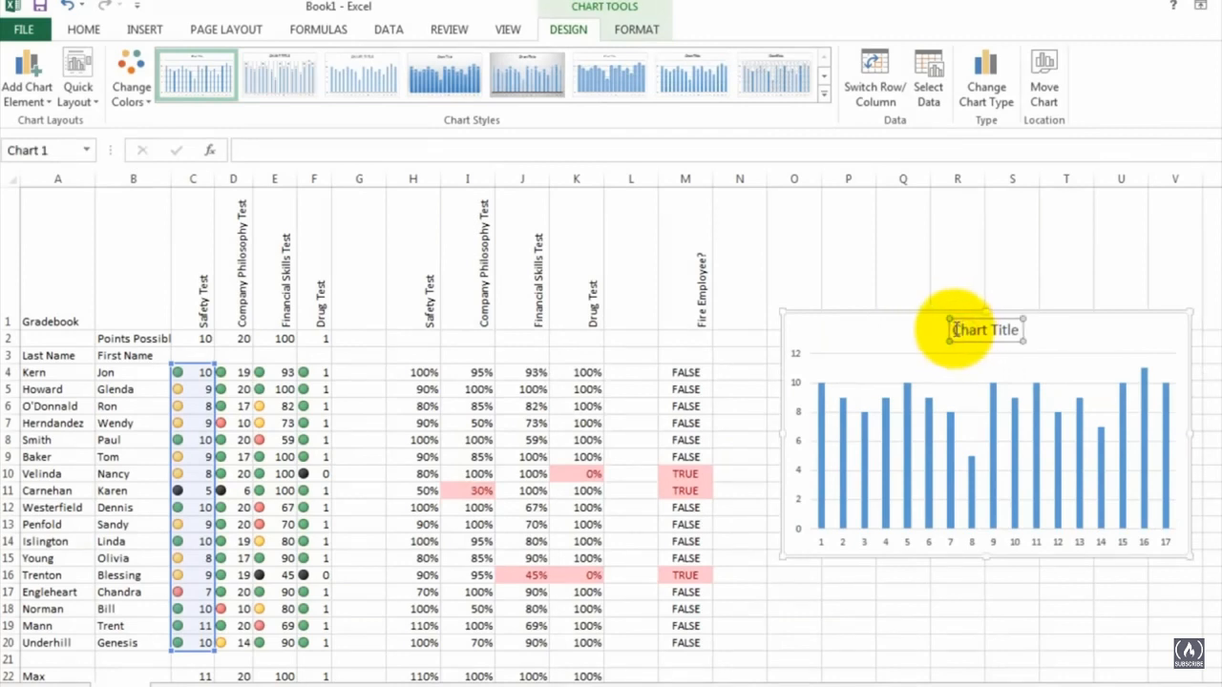
pyautogui.moveTo(957, 330); pyautogui.dragTo(856, 322)
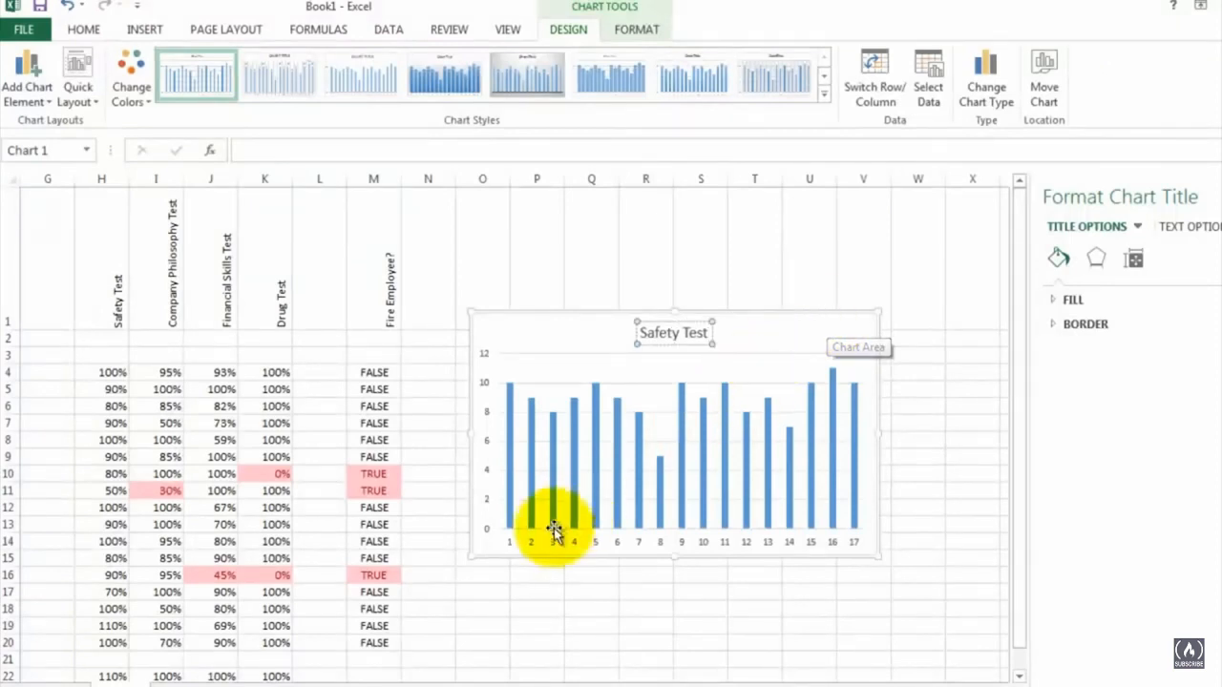
pyautogui.click(510, 544)
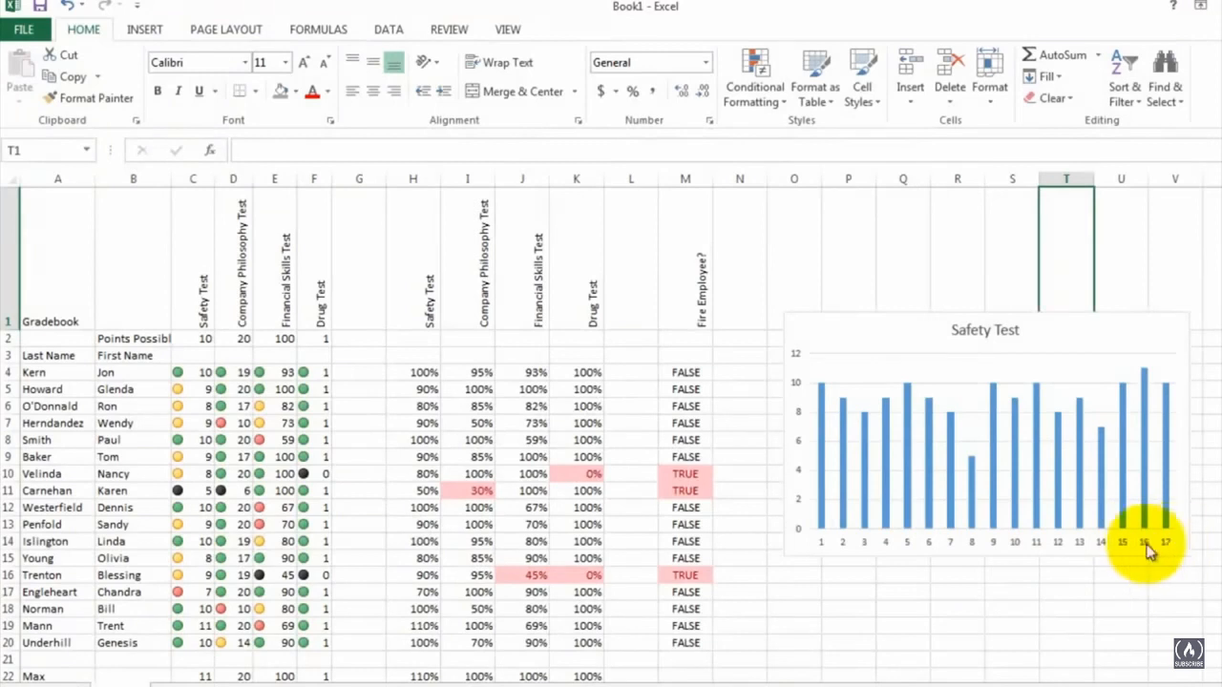
# Set the Safety Test chart's horizontal axis labels to the last names in A4:A20 and deselect the chart
pyautogui.rightClick(853, 340)
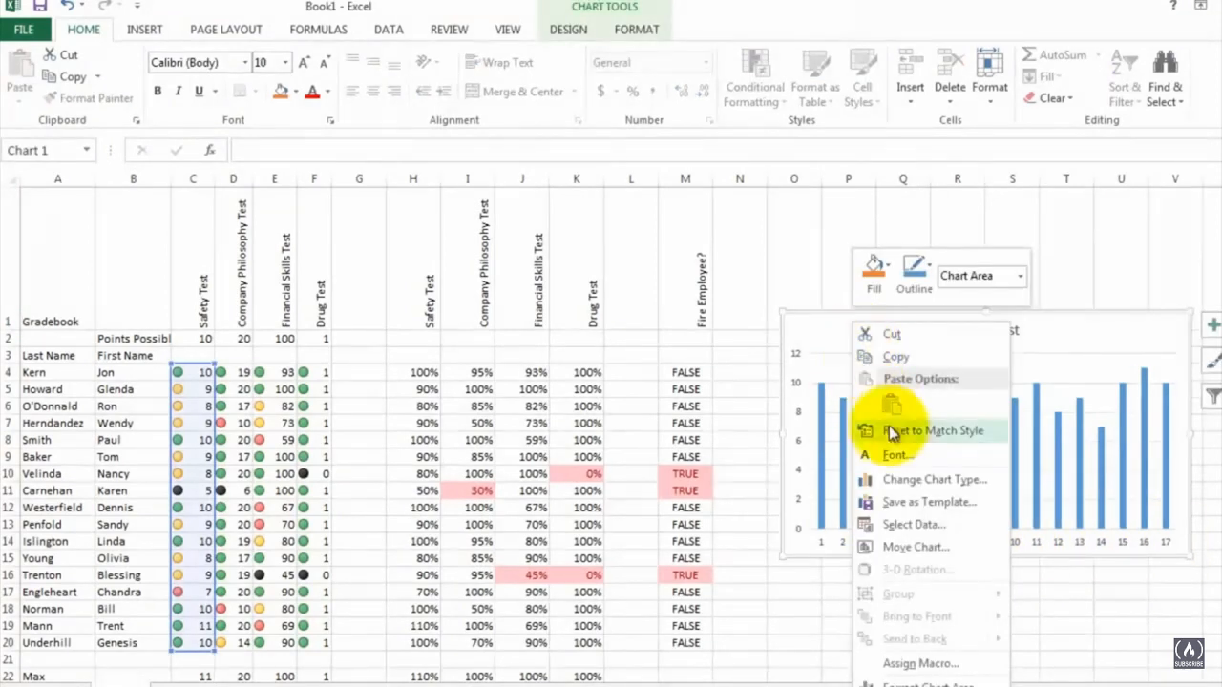
pyautogui.click(909, 524)
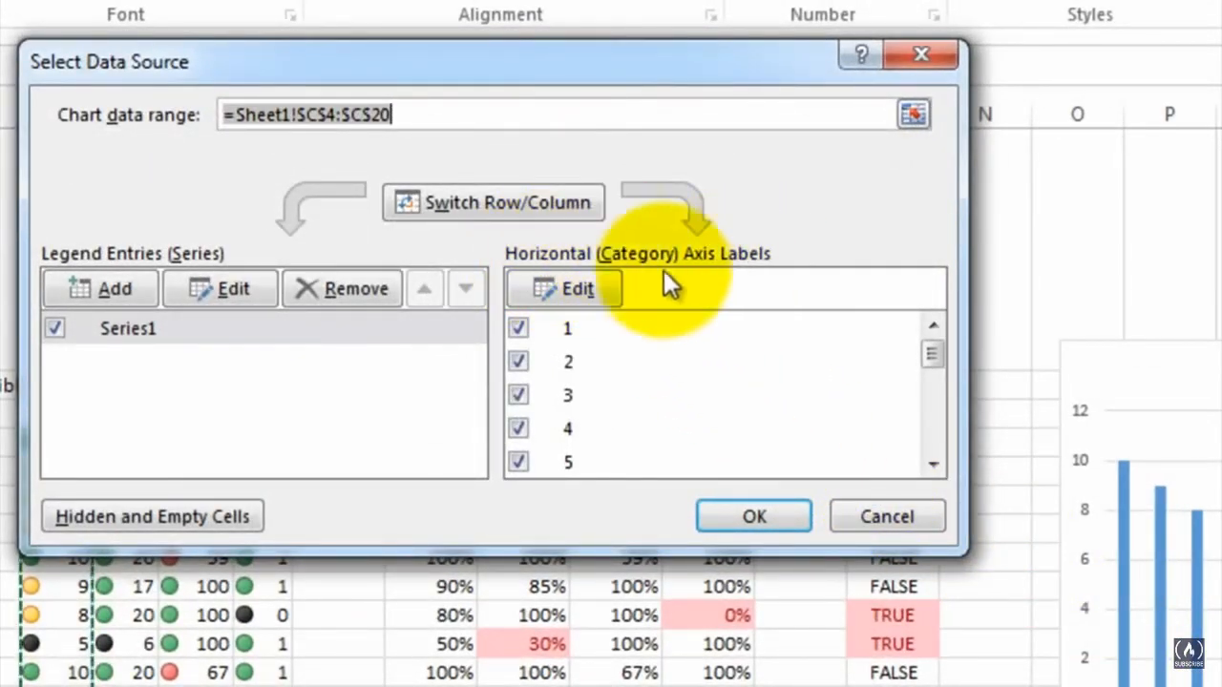
pyautogui.click(585, 284)
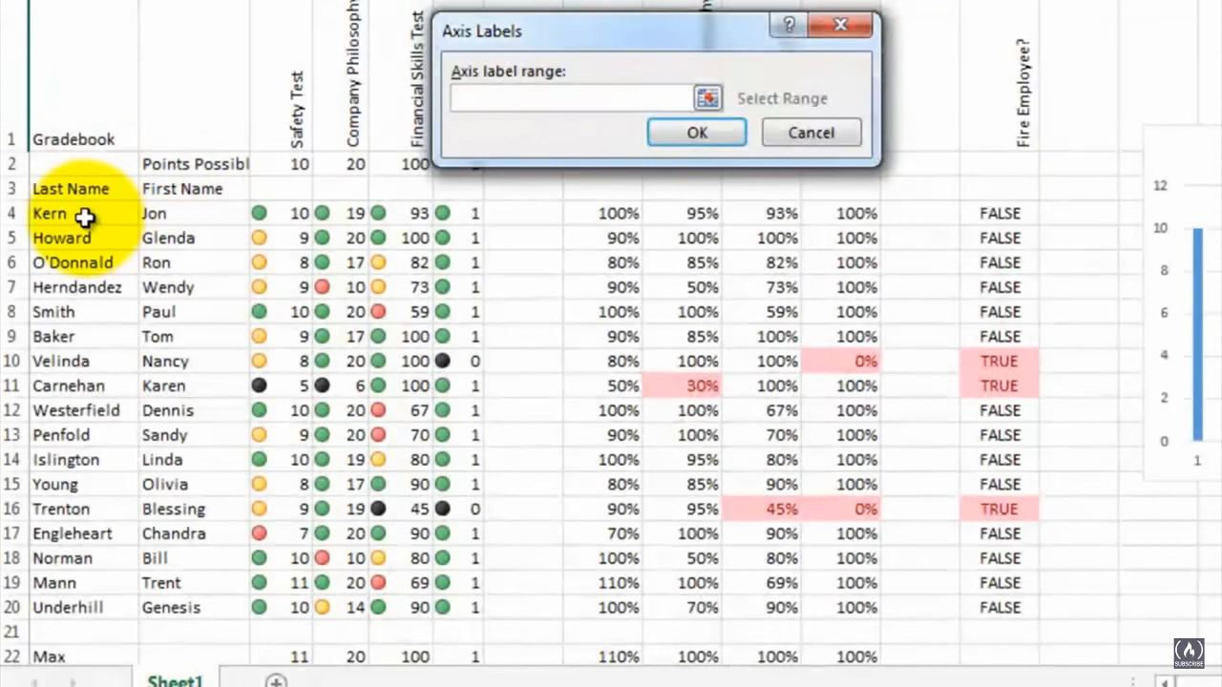
pyautogui.moveTo(85, 216); pyautogui.dragTo(89, 607)
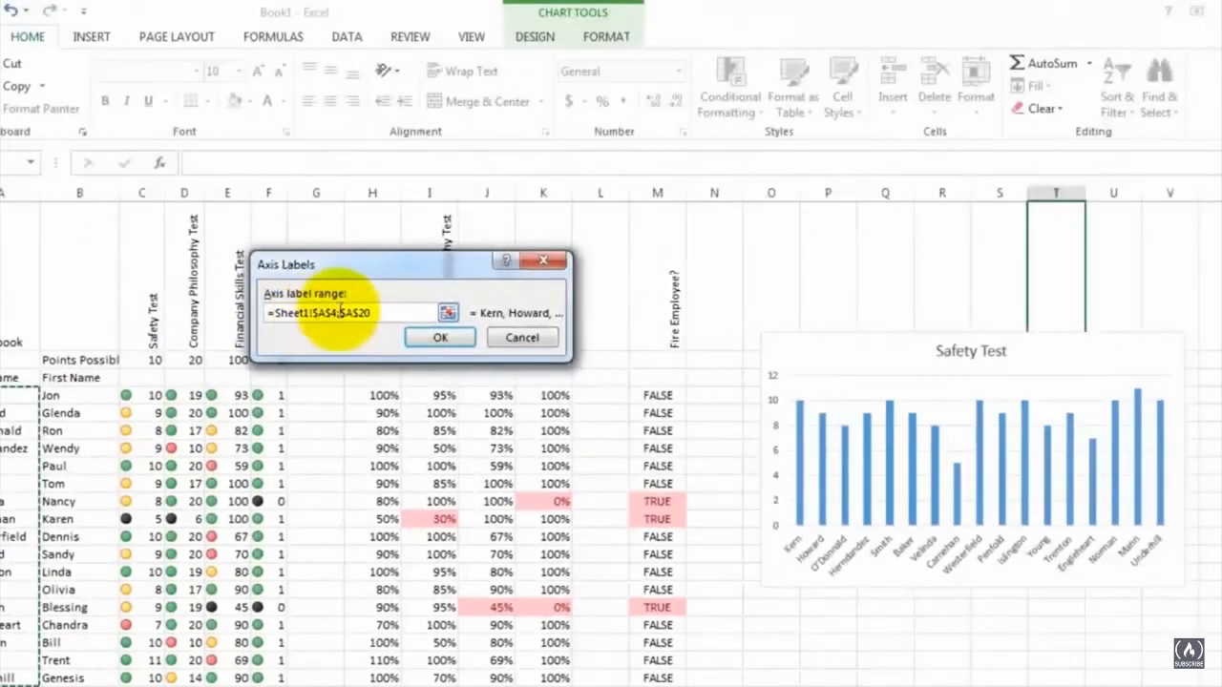
pyautogui.click(439, 339)
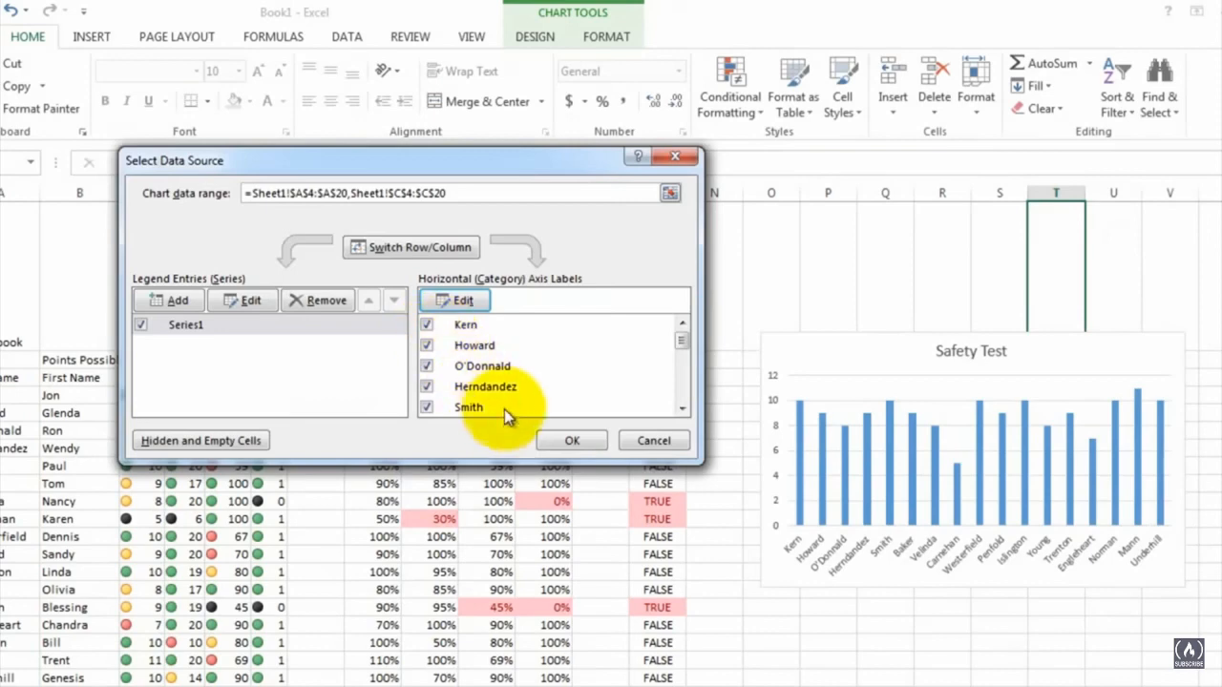
pyautogui.click(563, 441)
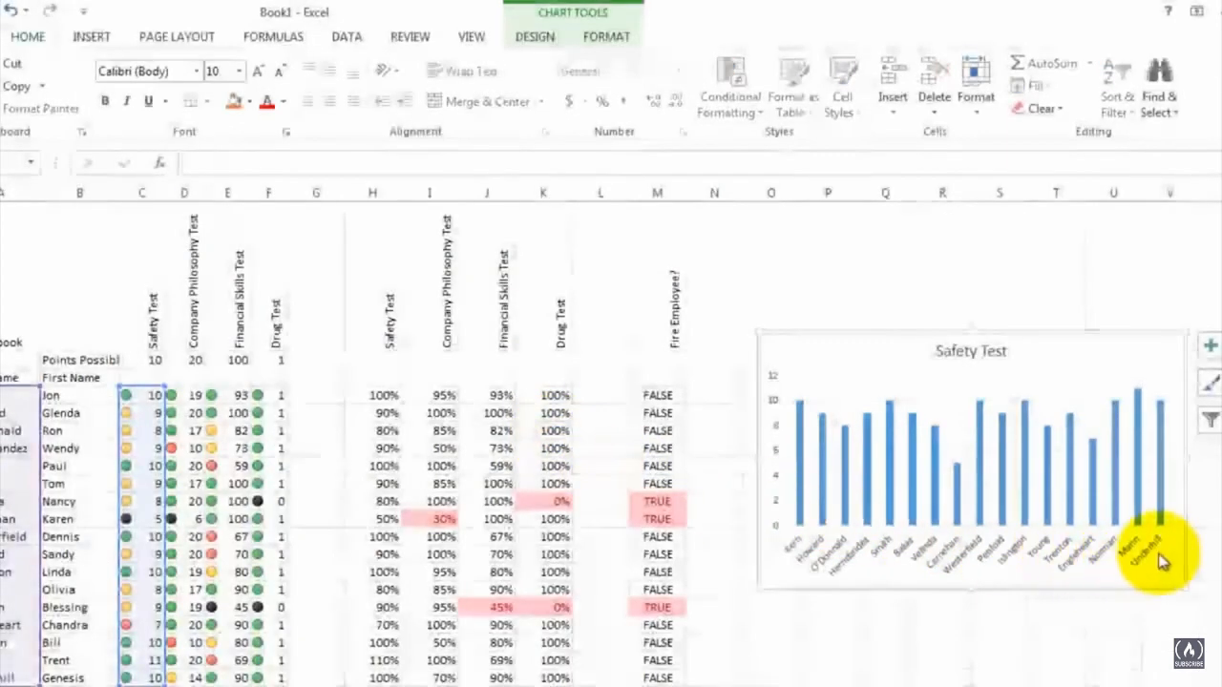
pyautogui.click(930, 604)
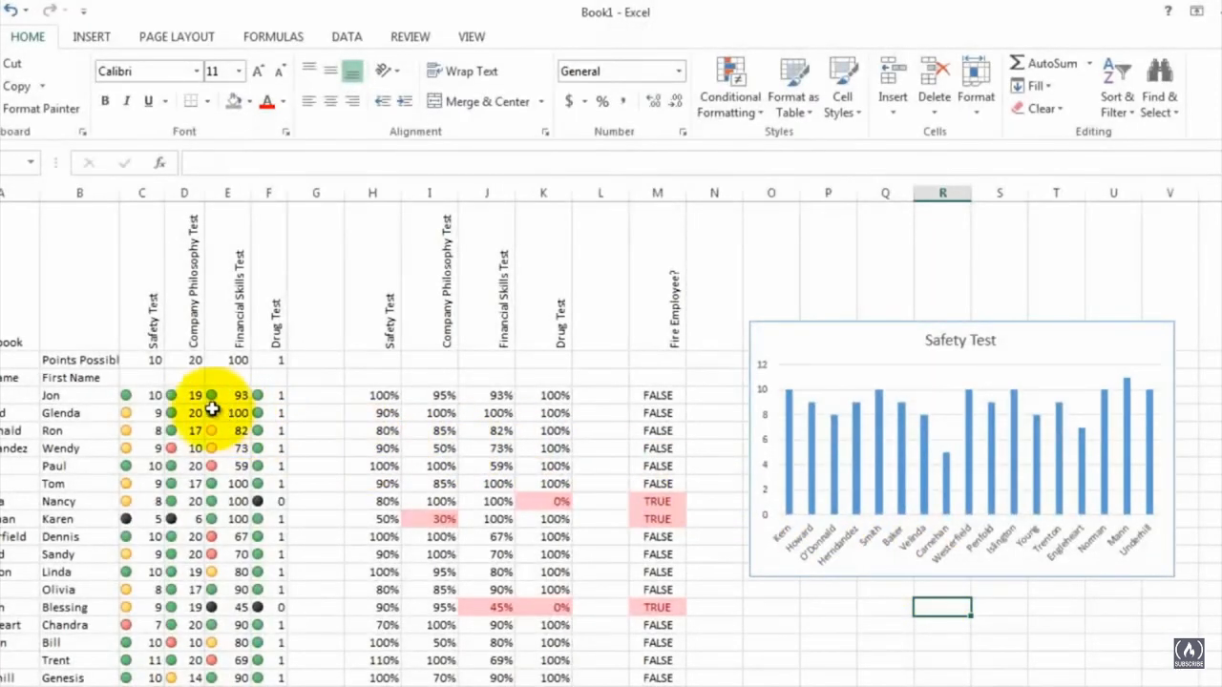
# Insert a 2-D clustered column chart of the Company Philosophy Test scores in D4:D20 and place it directly below the Safety Test chart
pyautogui.moveTo(193, 393); pyautogui.dragTo(173, 675)
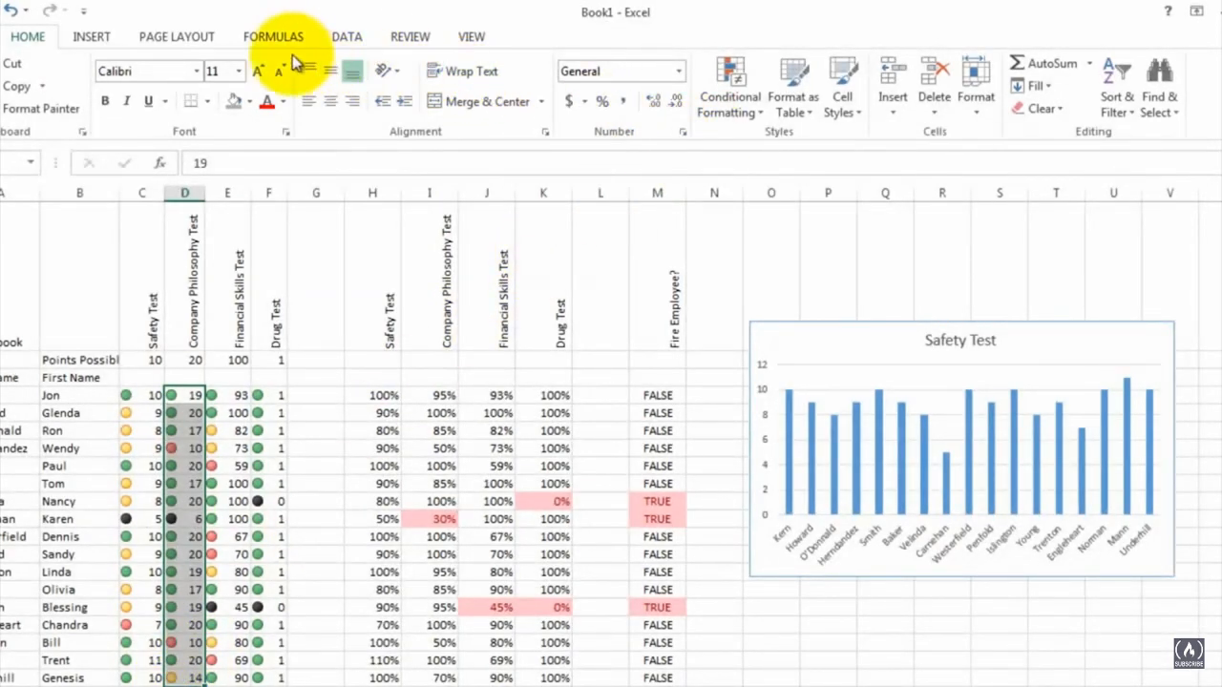
pyautogui.click(95, 40)
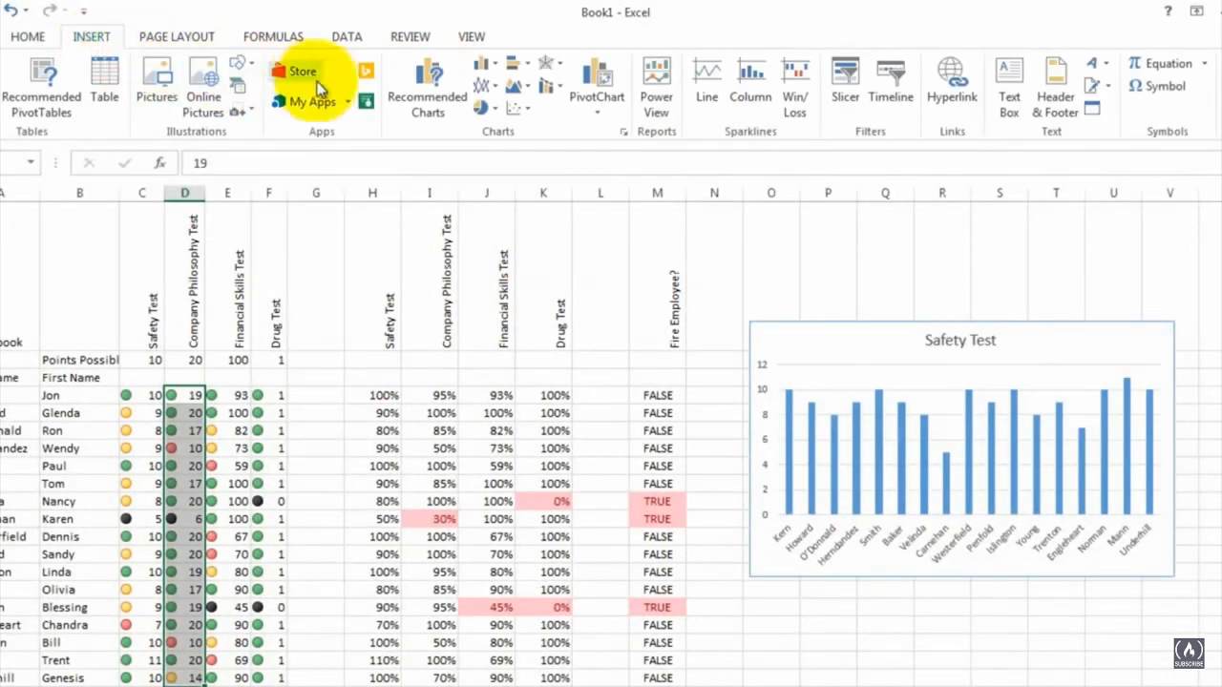
pyautogui.click(488, 65)
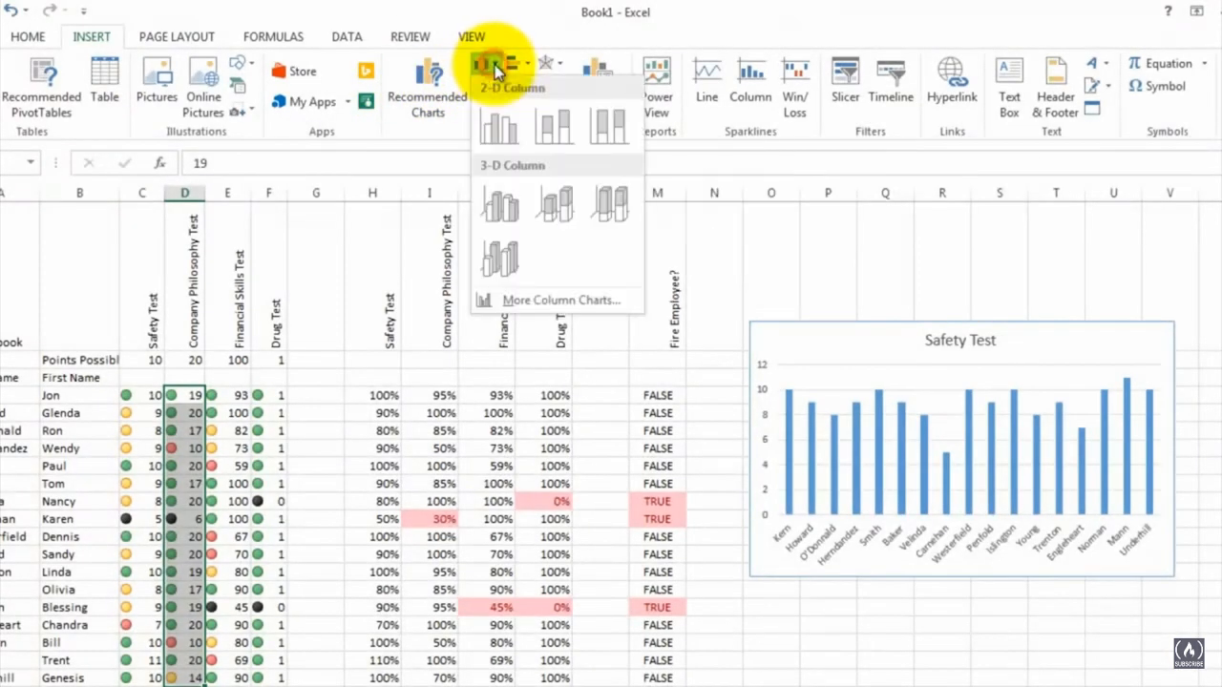
pyautogui.click(493, 113)
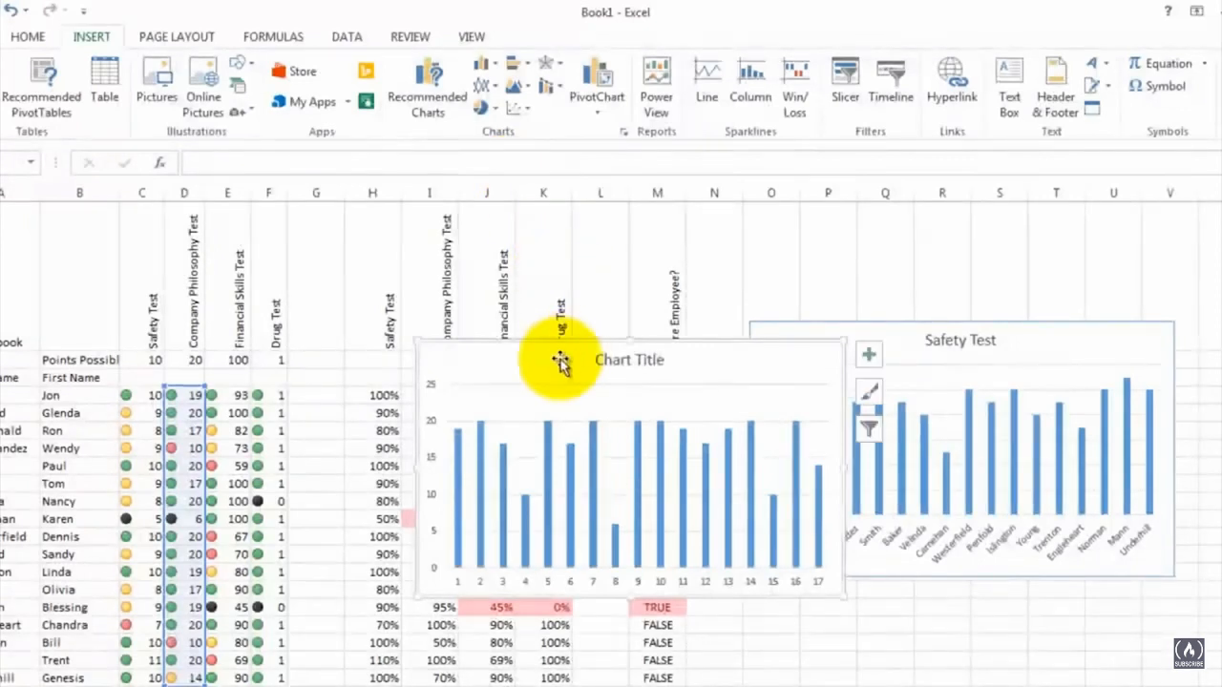
pyautogui.moveTo(560, 361); pyautogui.dragTo(877, 617)
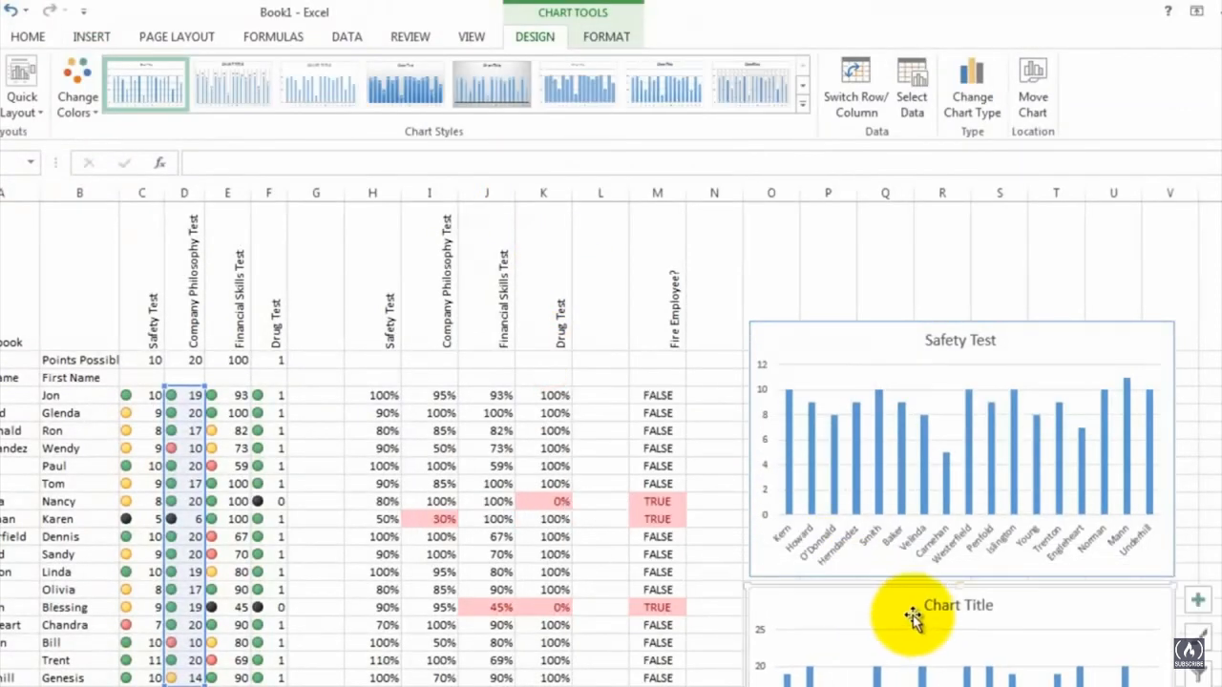
# Change the title of the second chart to Company Philosophy Test
pyautogui.click(945, 604)
pyautogui.doubleClick(949, 605)
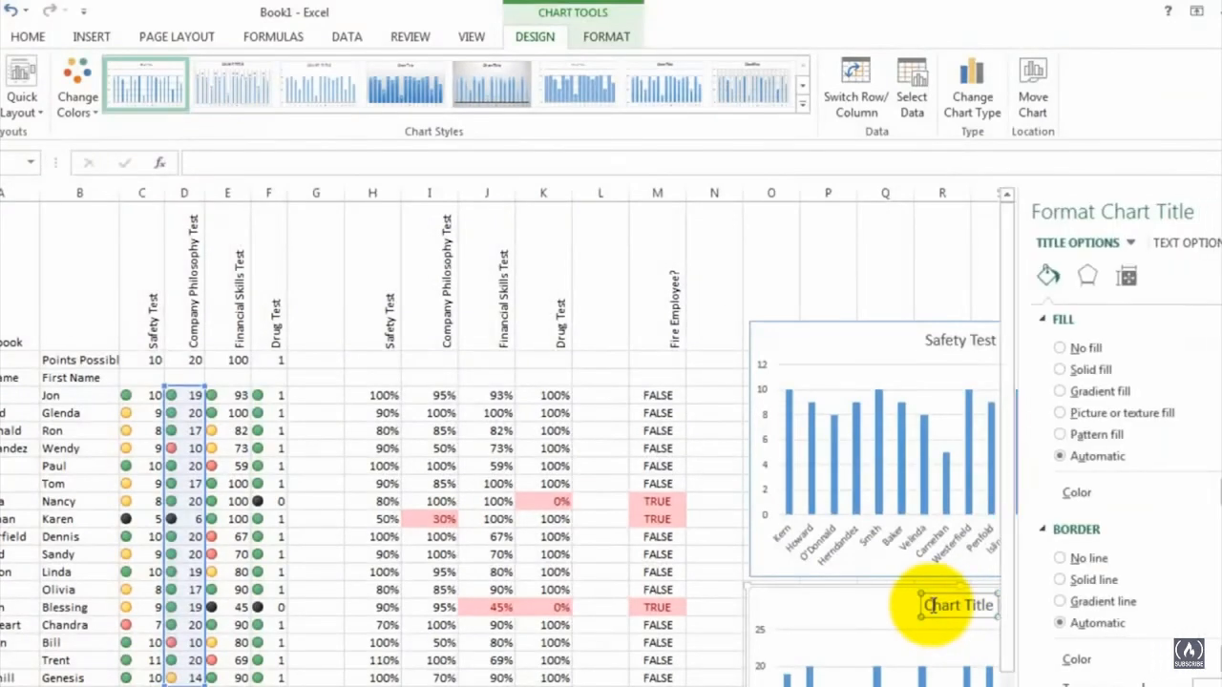
pyautogui.moveTo(914, 605); pyautogui.dragTo(993, 606)
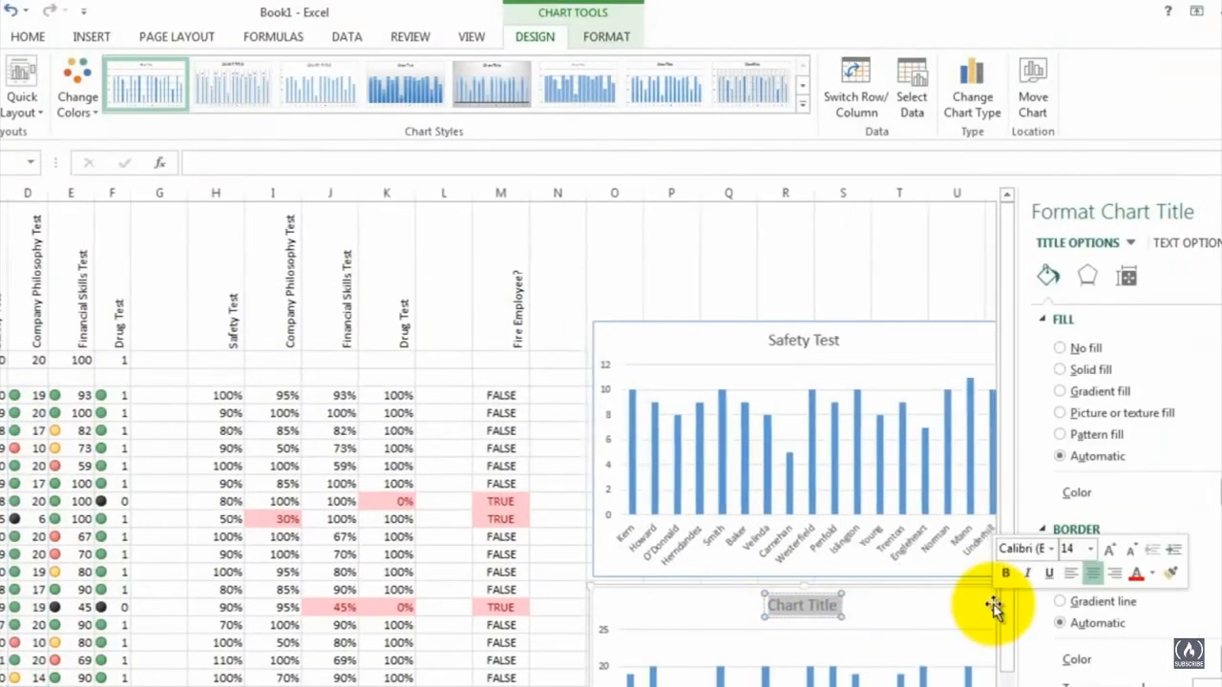
pyautogui.write('Company Phi')
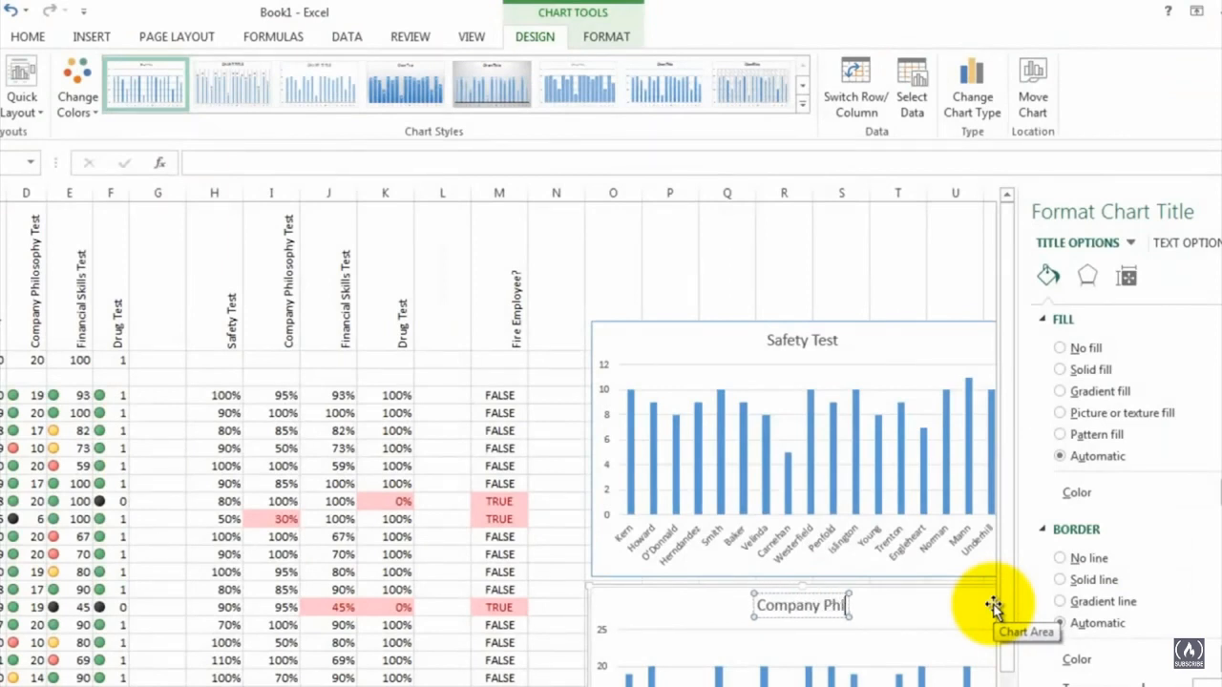
pyautogui.write('losophy T')
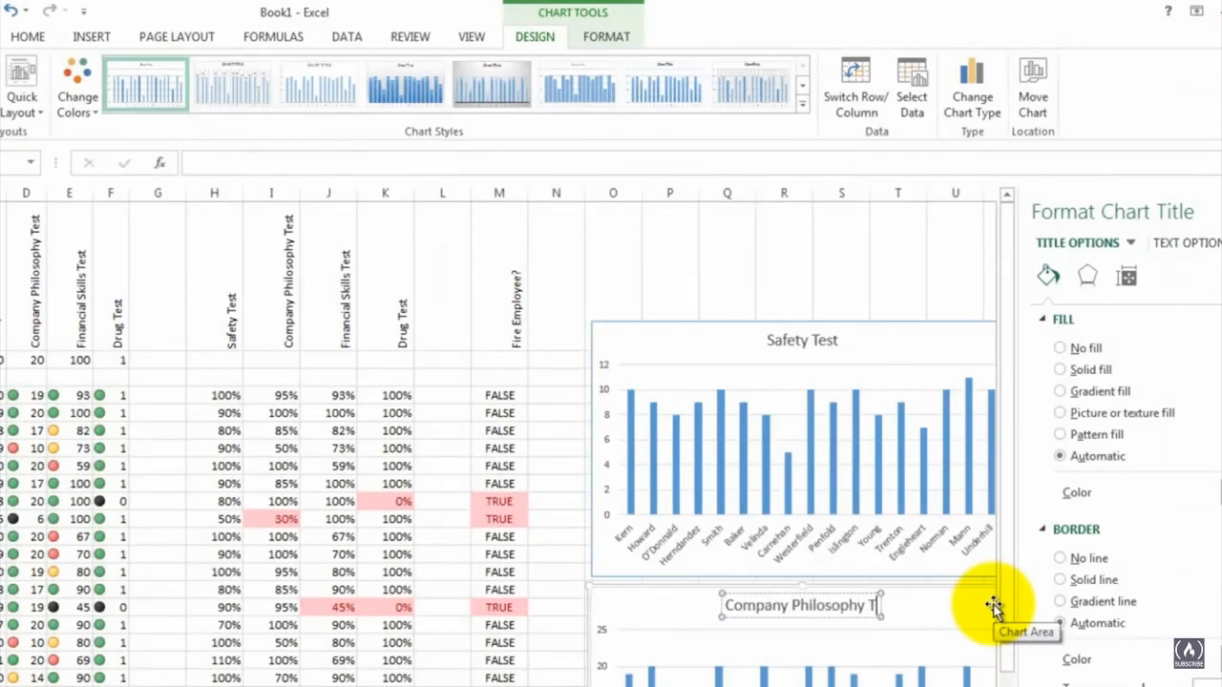
pyautogui.write('est')
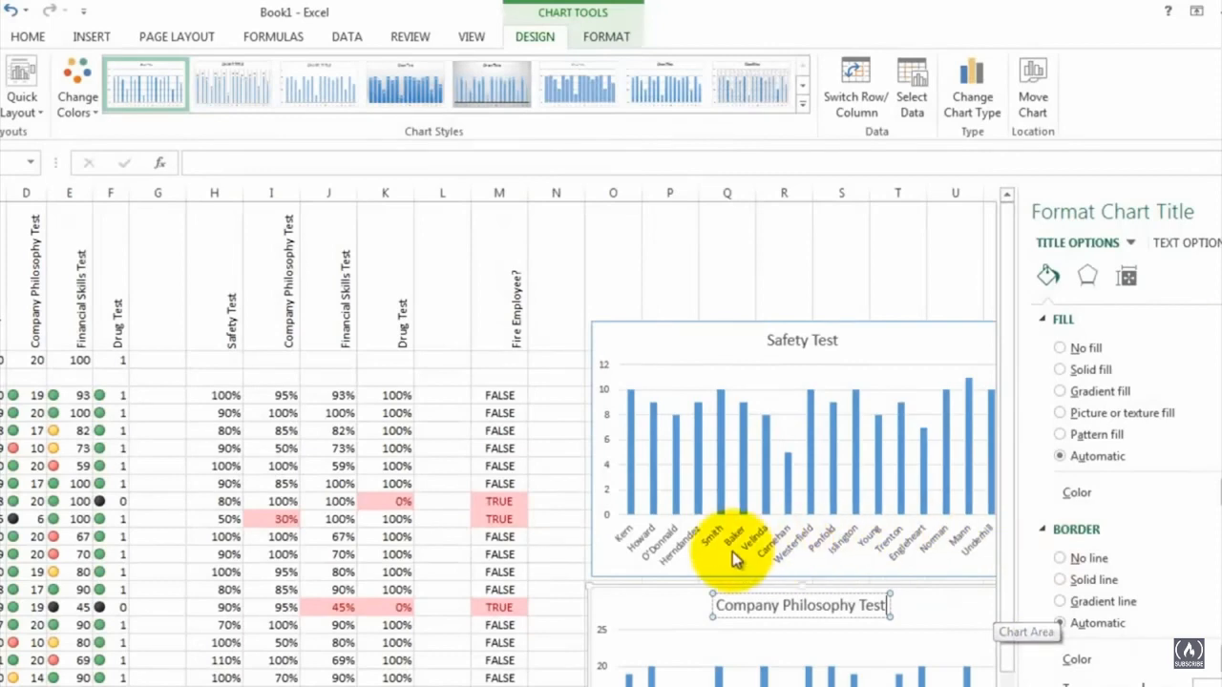
# Set the Company Philosophy Test chart's horizontal axis labels to the last names in A4:A20 and close the chart formatting options
pyautogui.scroll(-1, 735, 558)
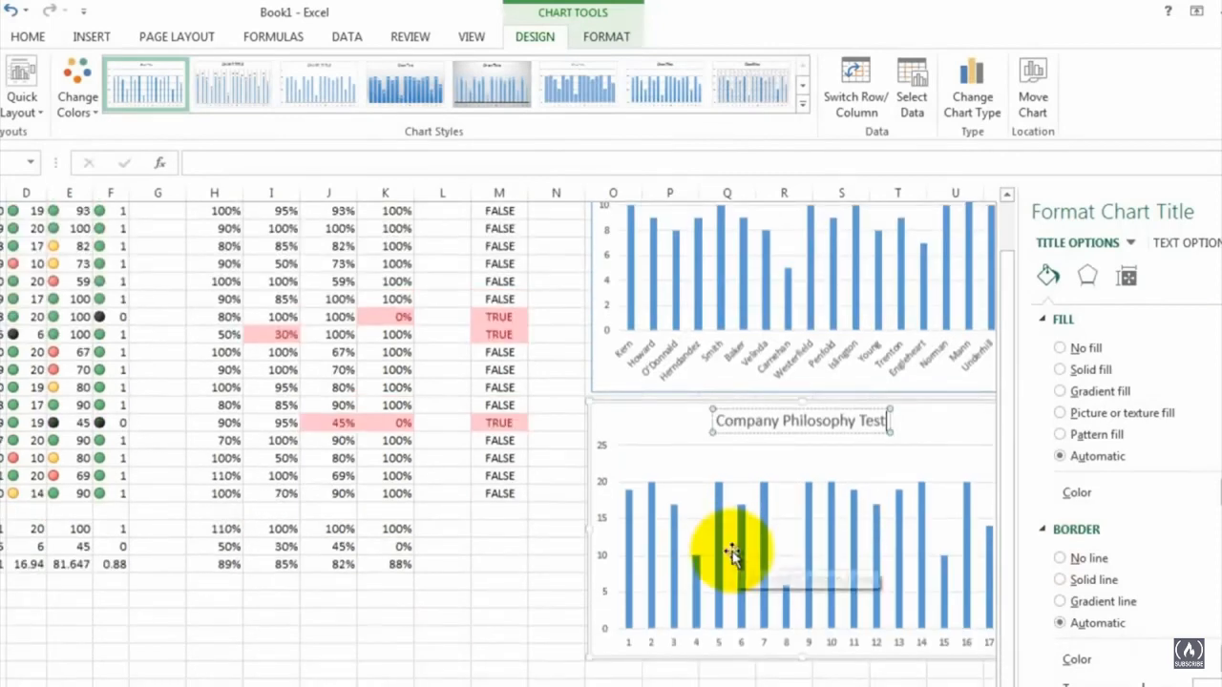
pyautogui.click(714, 644)
pyautogui.rightClick(707, 646)
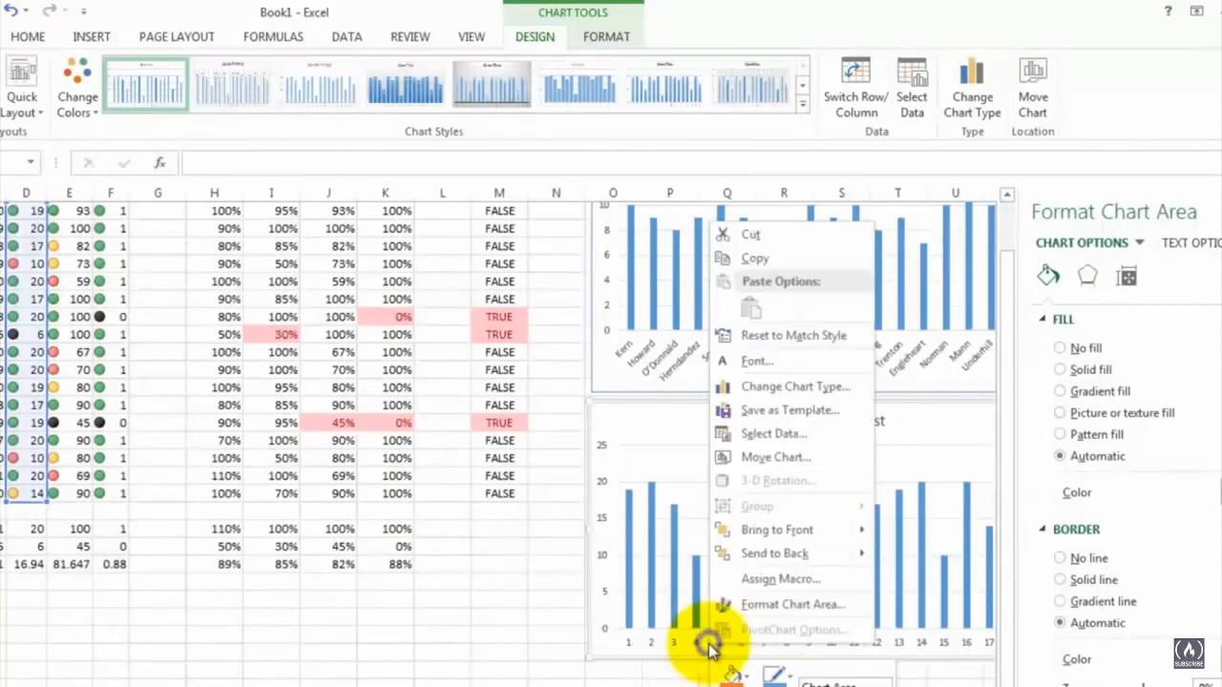
pyautogui.click(779, 435)
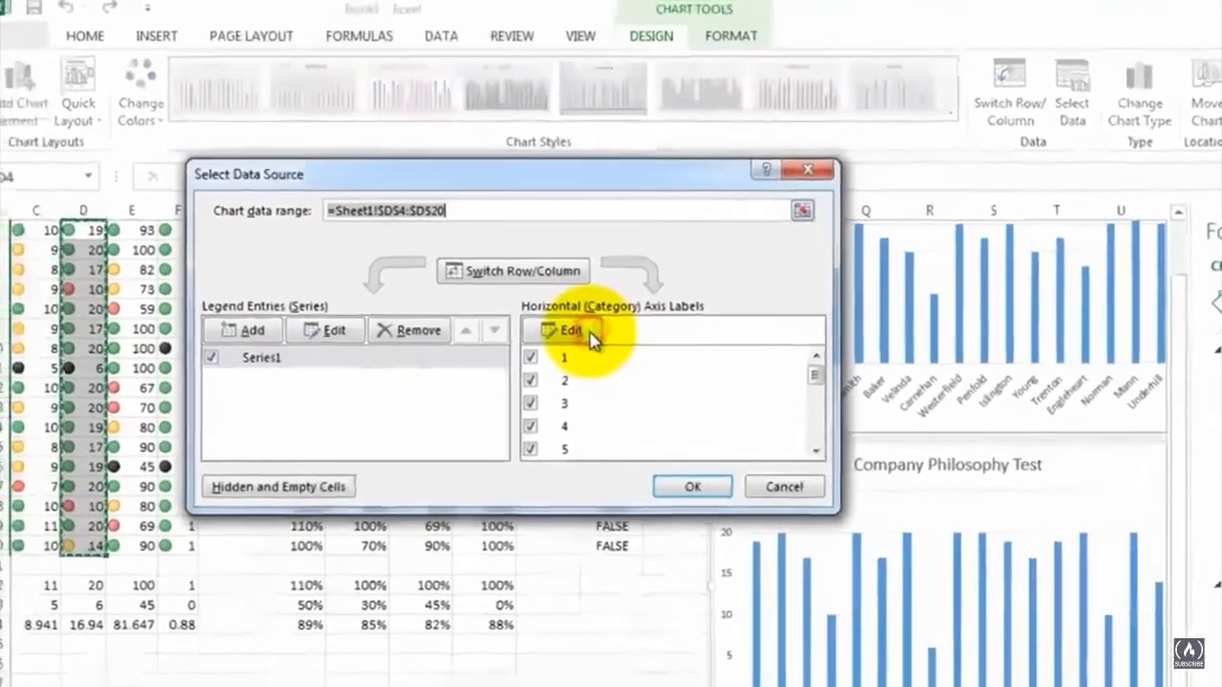
pyautogui.click(590, 336)
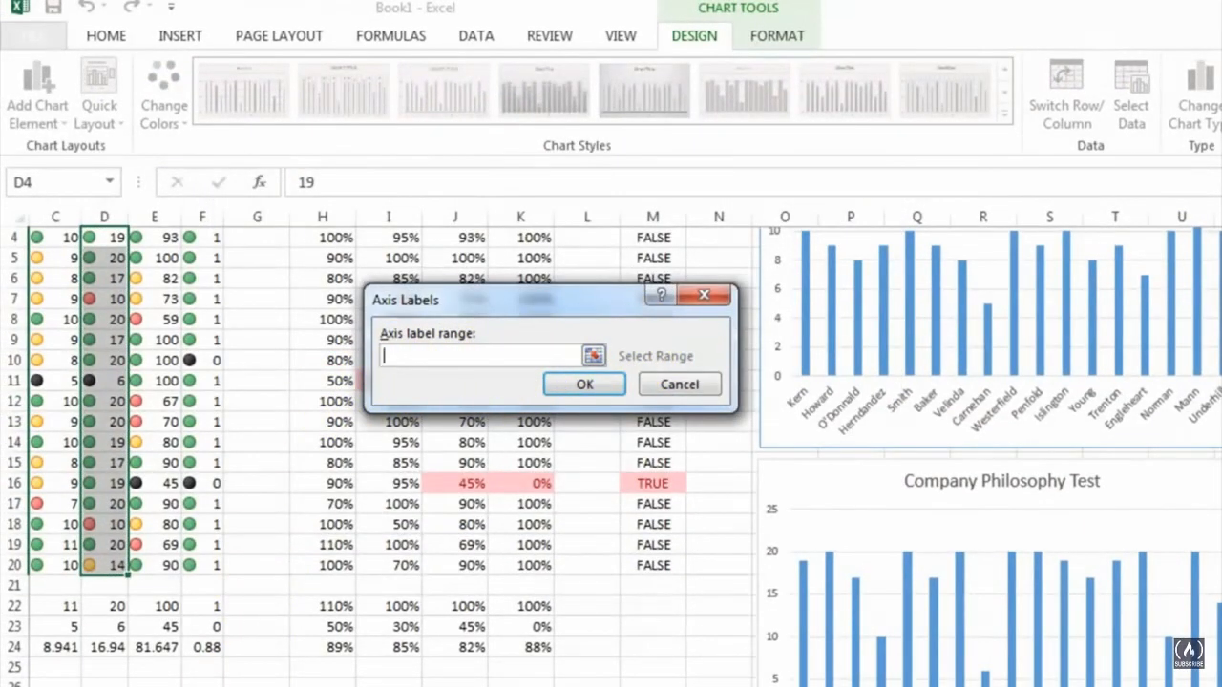
pyautogui.hscroll(-2, 611, 456)
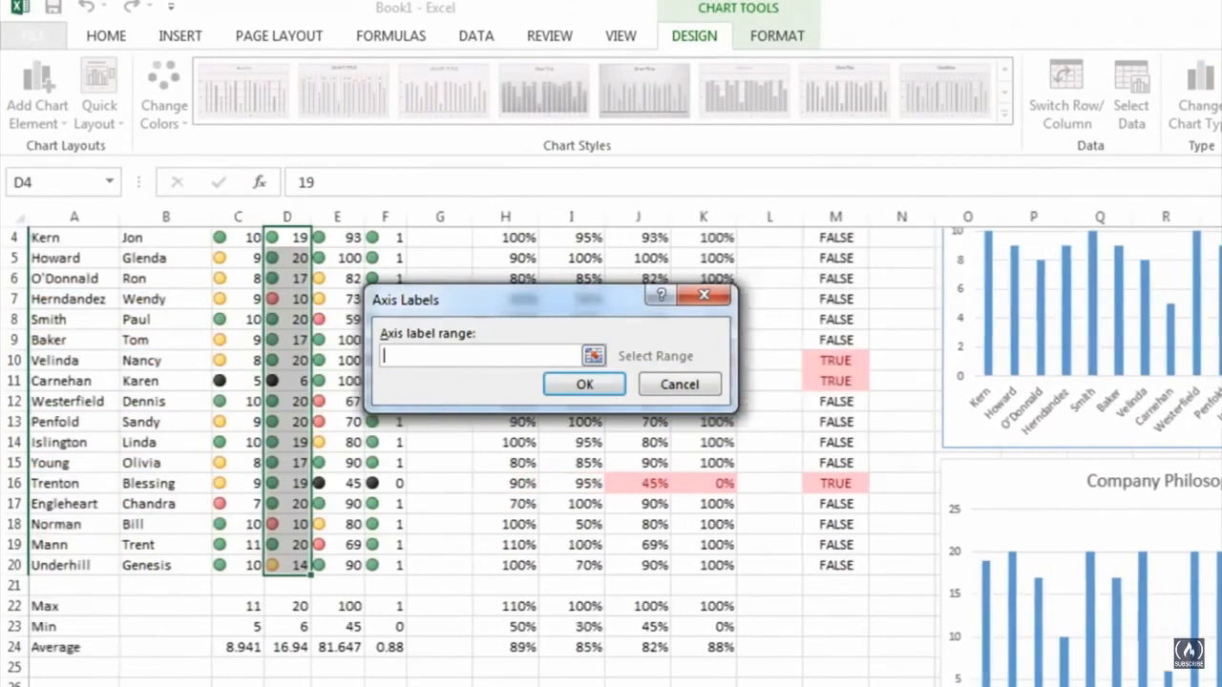
pyautogui.moveTo(77, 564); pyautogui.dragTo(71, 451)
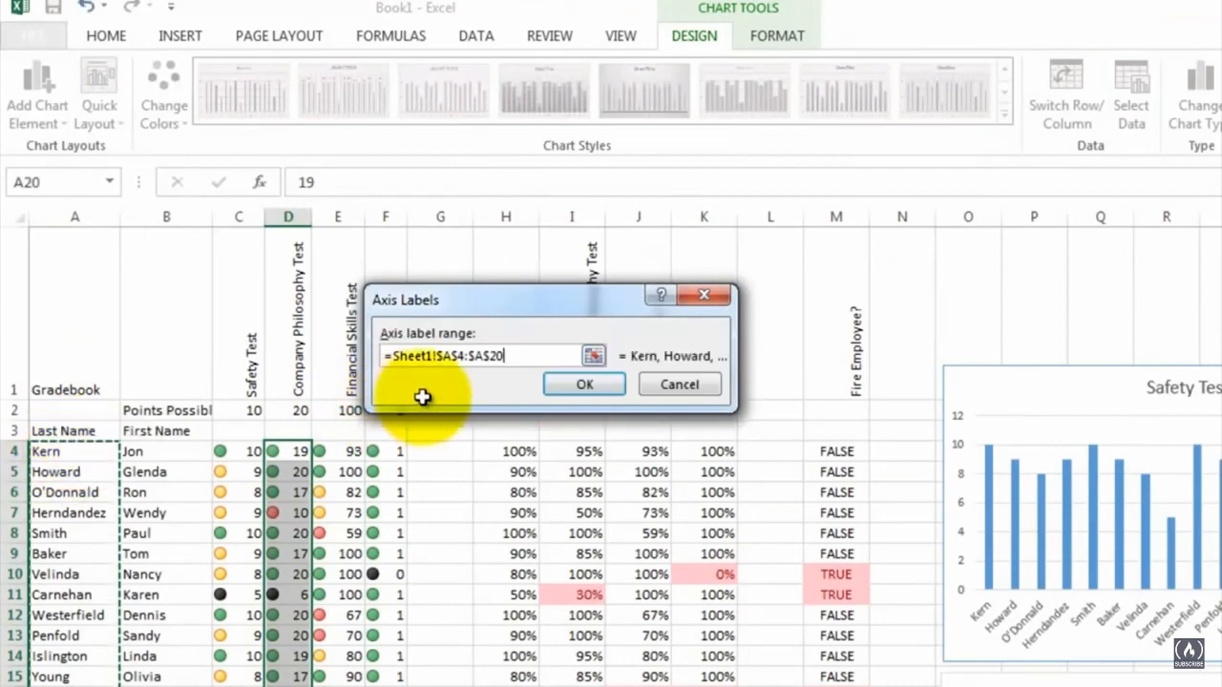
pyautogui.click(553, 386)
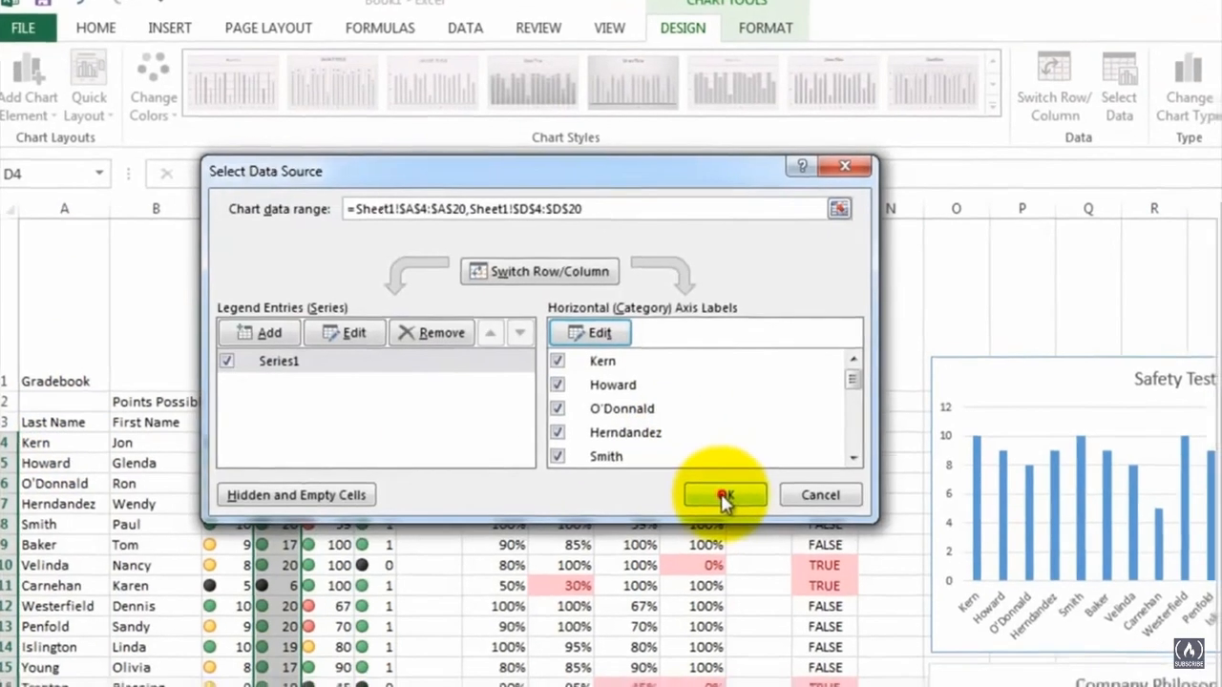
pyautogui.click(722, 499)
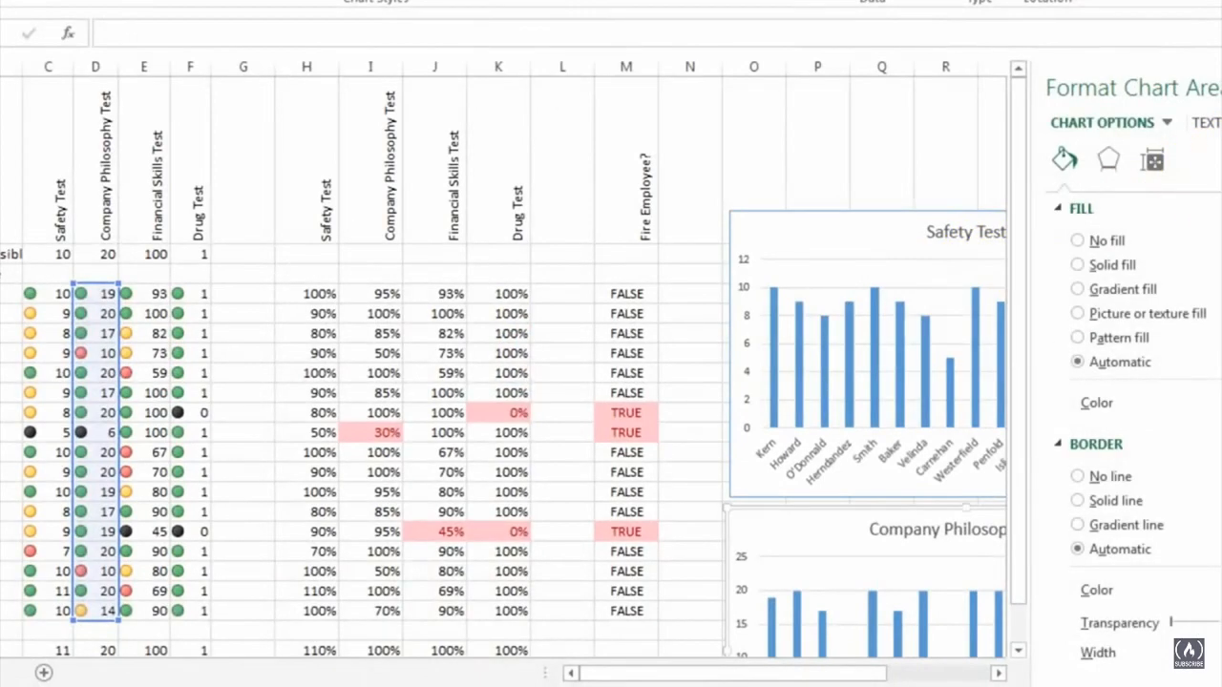
pyautogui.click(1221, 88)
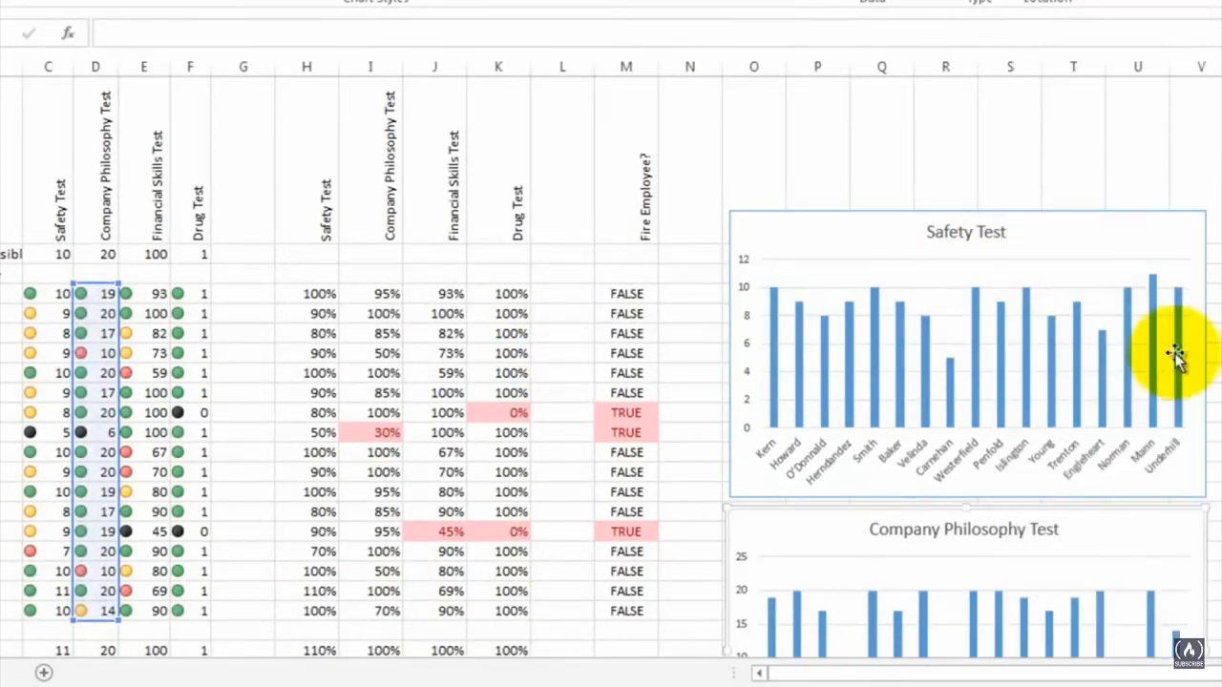
pyautogui.scroll(-2, 1174, 355)
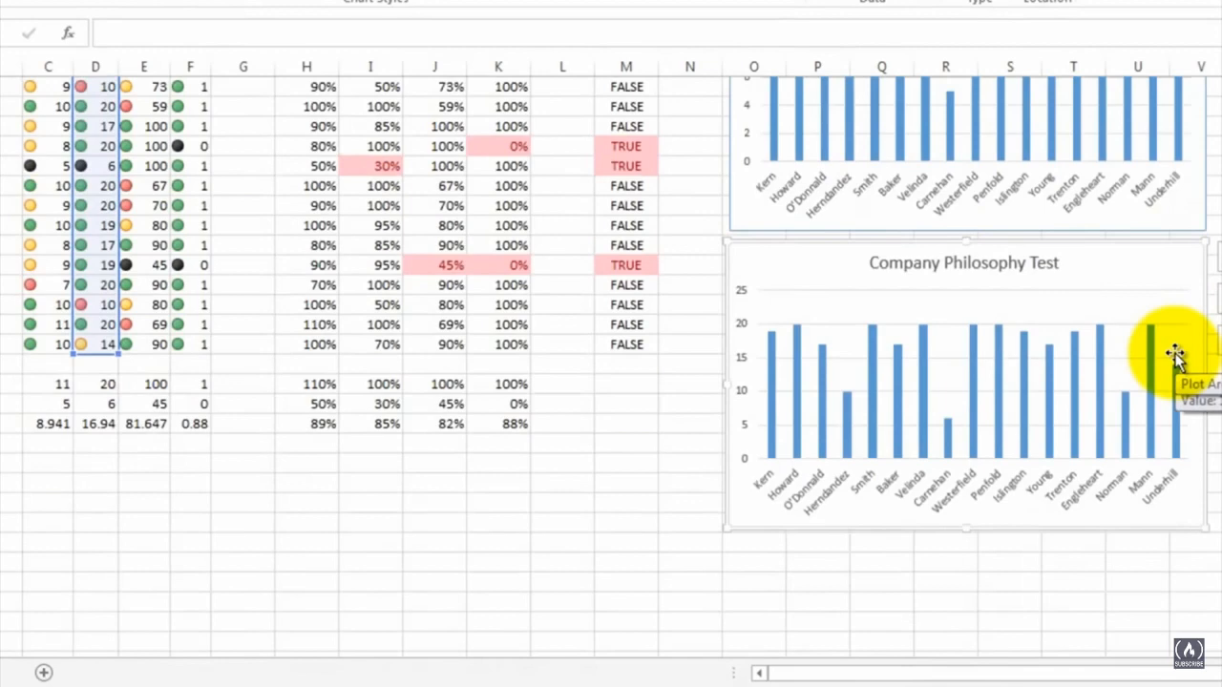
pyautogui.scroll(1, 1174, 356)
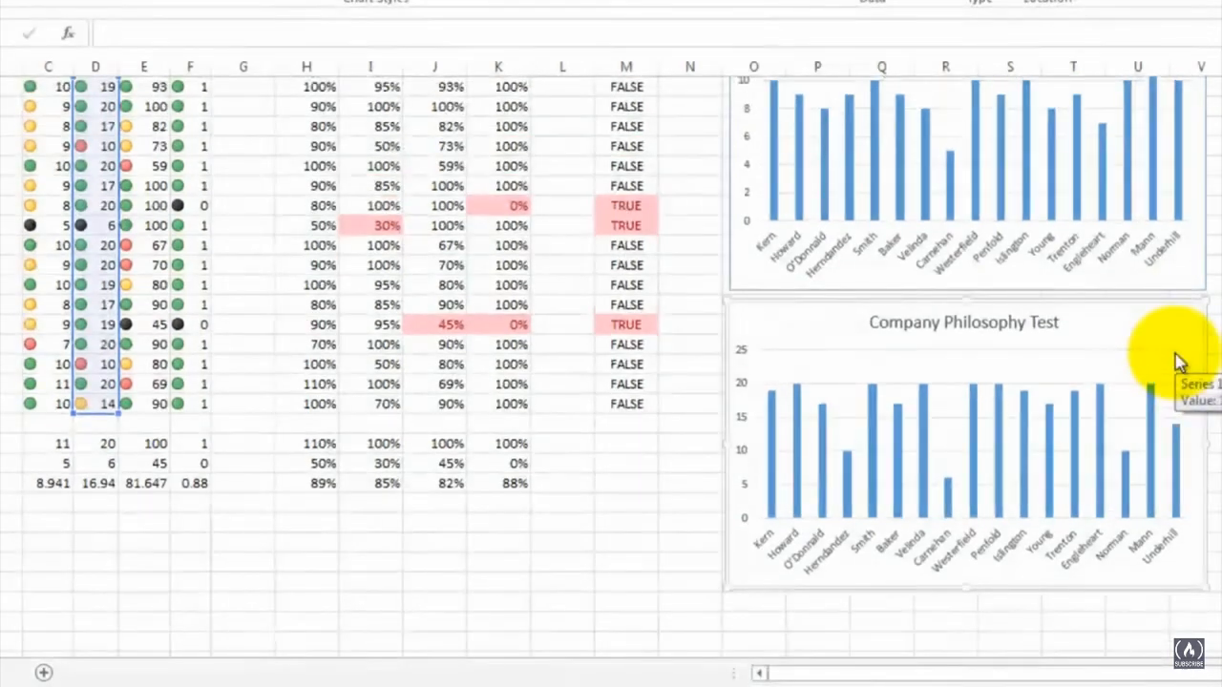
# Insert a 2-D clustered column chart of the Financial Skills Test scores in E4:E20
pyautogui.scroll(1, 1174, 355)
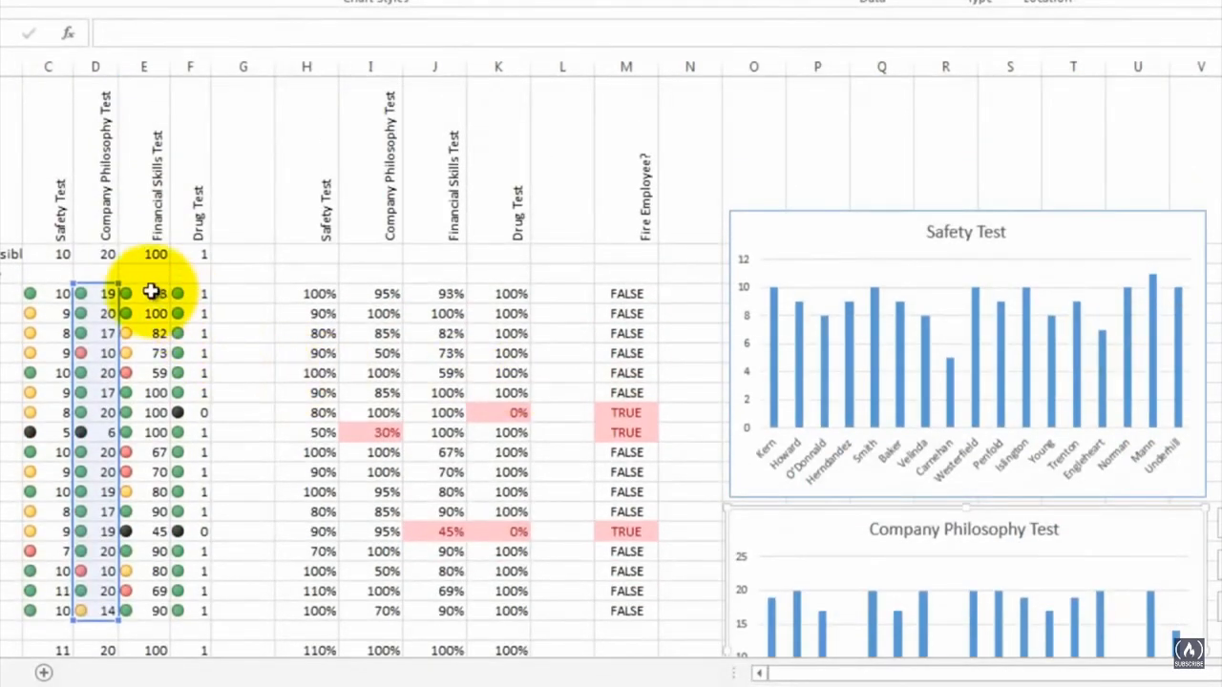
pyautogui.moveTo(153, 293); pyautogui.dragTo(157, 621)
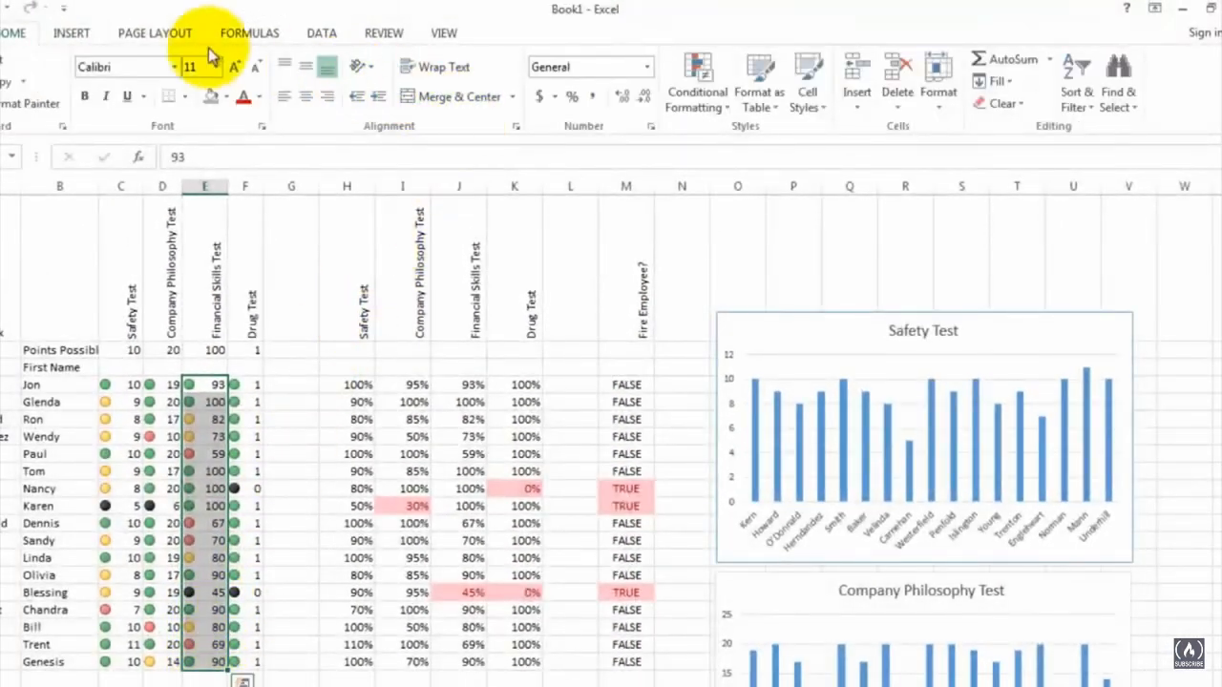
pyautogui.click(73, 36)
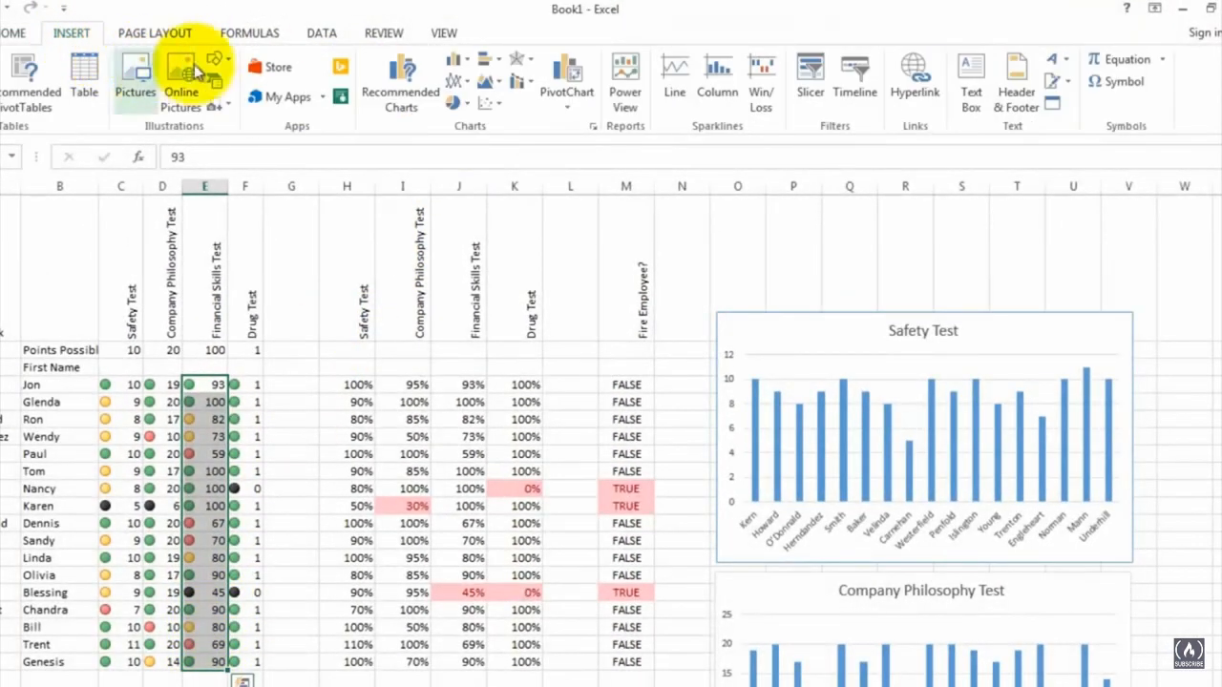
pyautogui.click(465, 67)
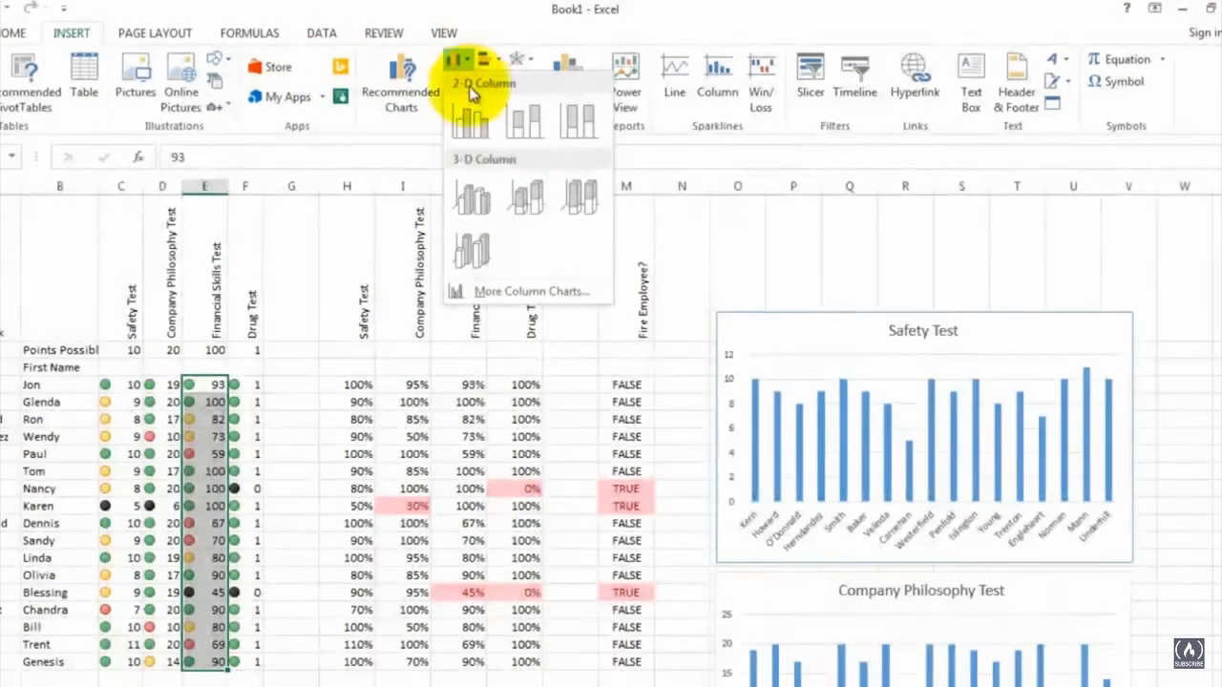
pyautogui.click(468, 117)
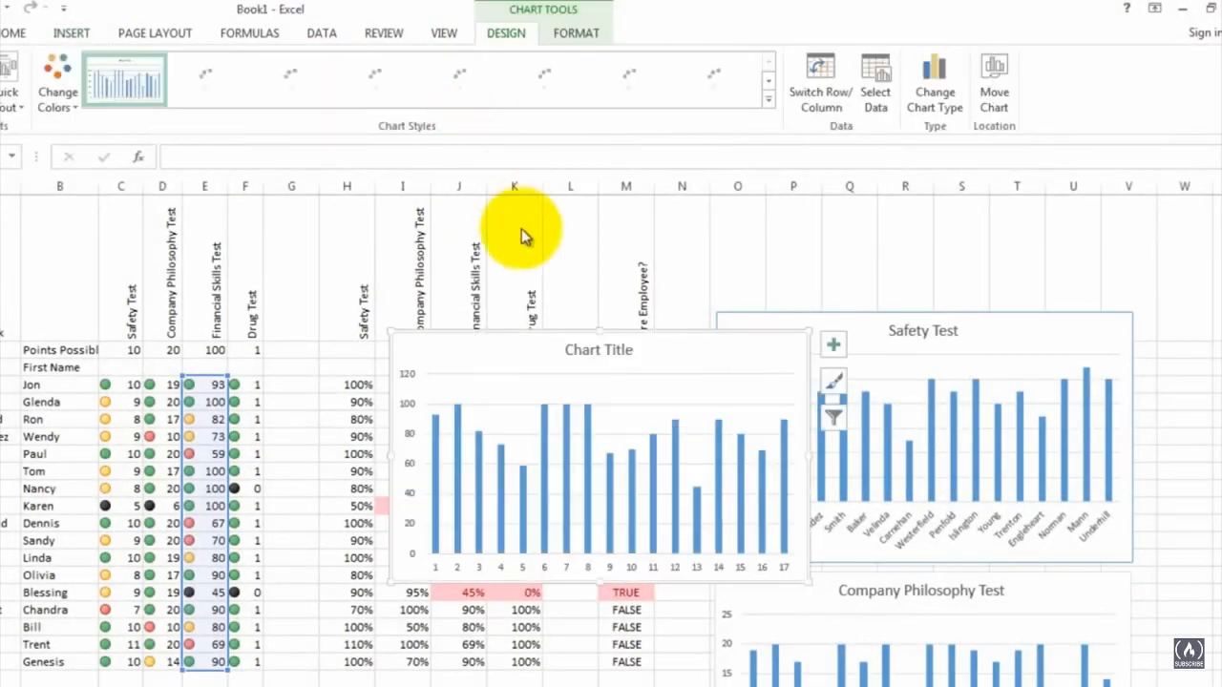
# Change the title of the new chart to Financial Skills Test
pyautogui.click(577, 350)
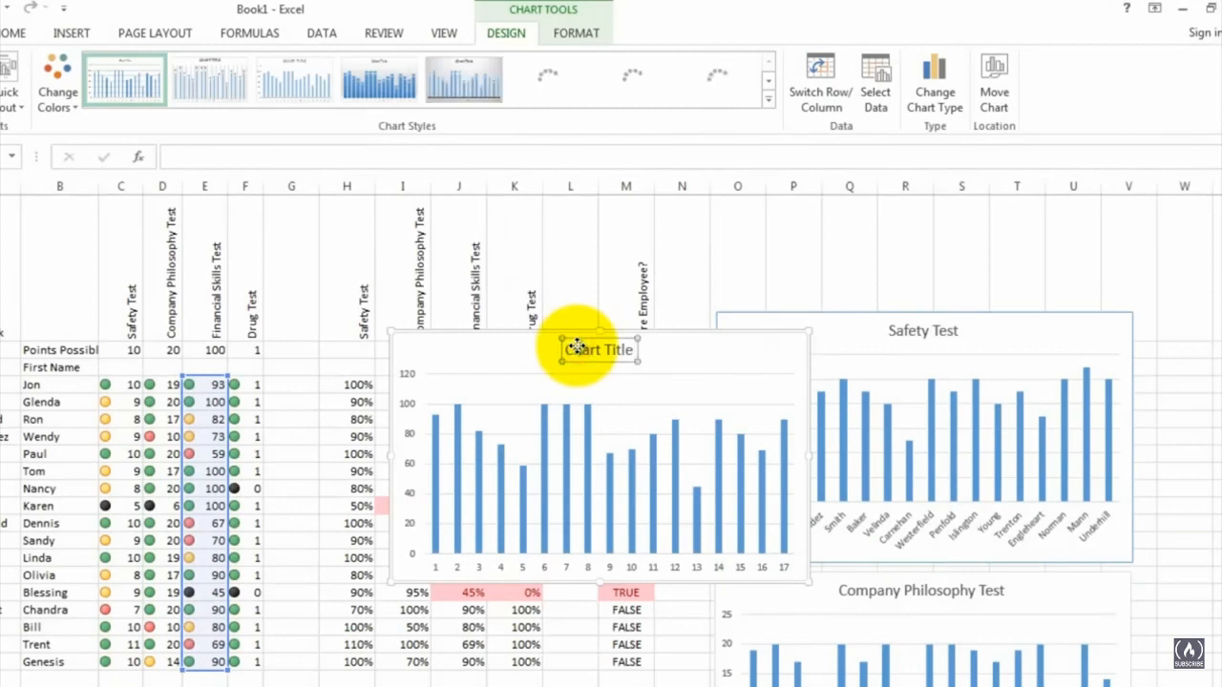
pyautogui.doubleClick(567, 352)
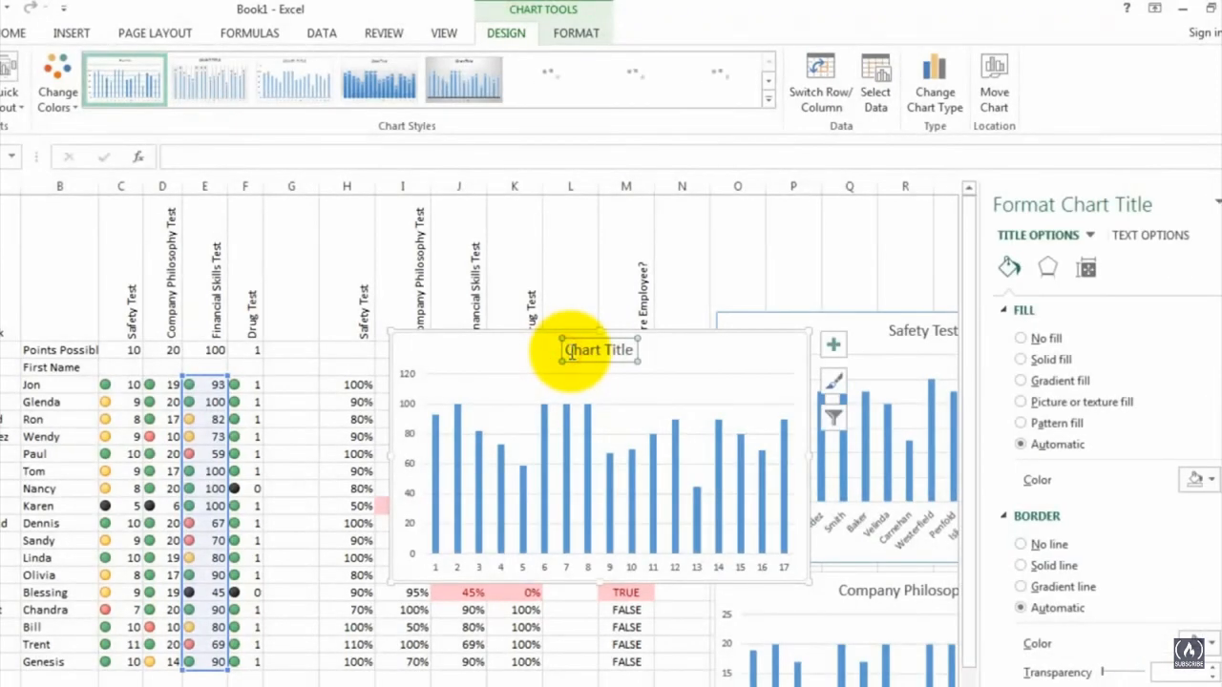
pyautogui.moveTo(569, 350); pyautogui.dragTo(631, 352)
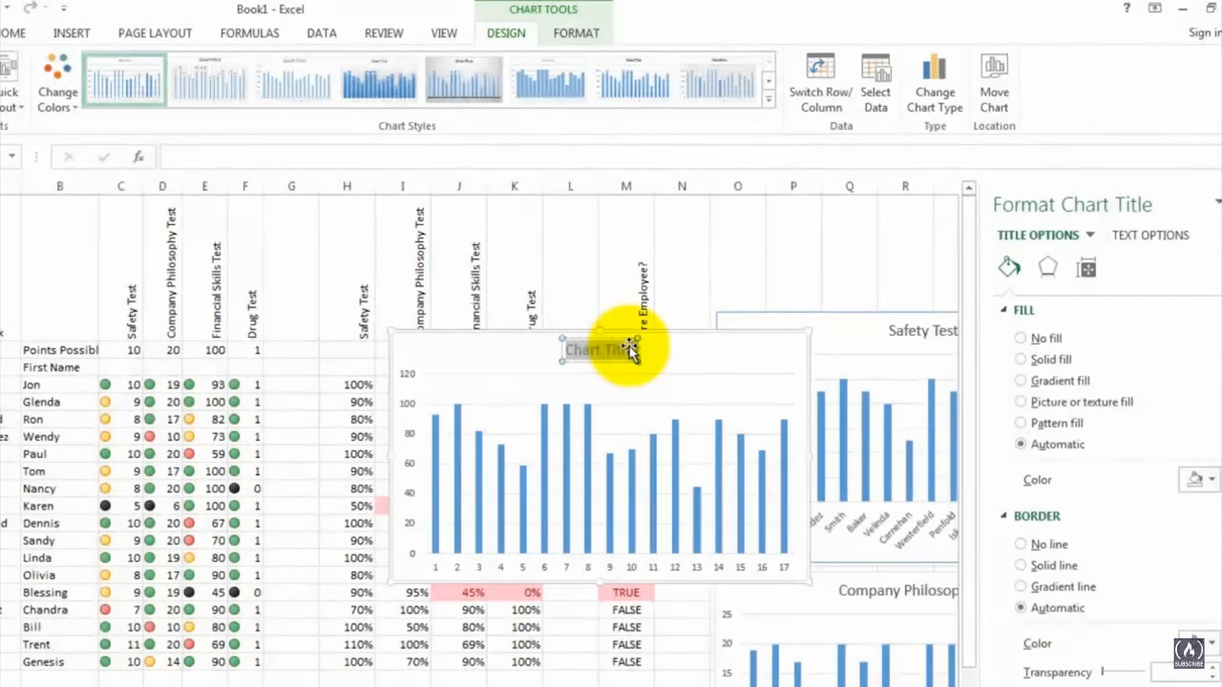
pyautogui.write('Financial')
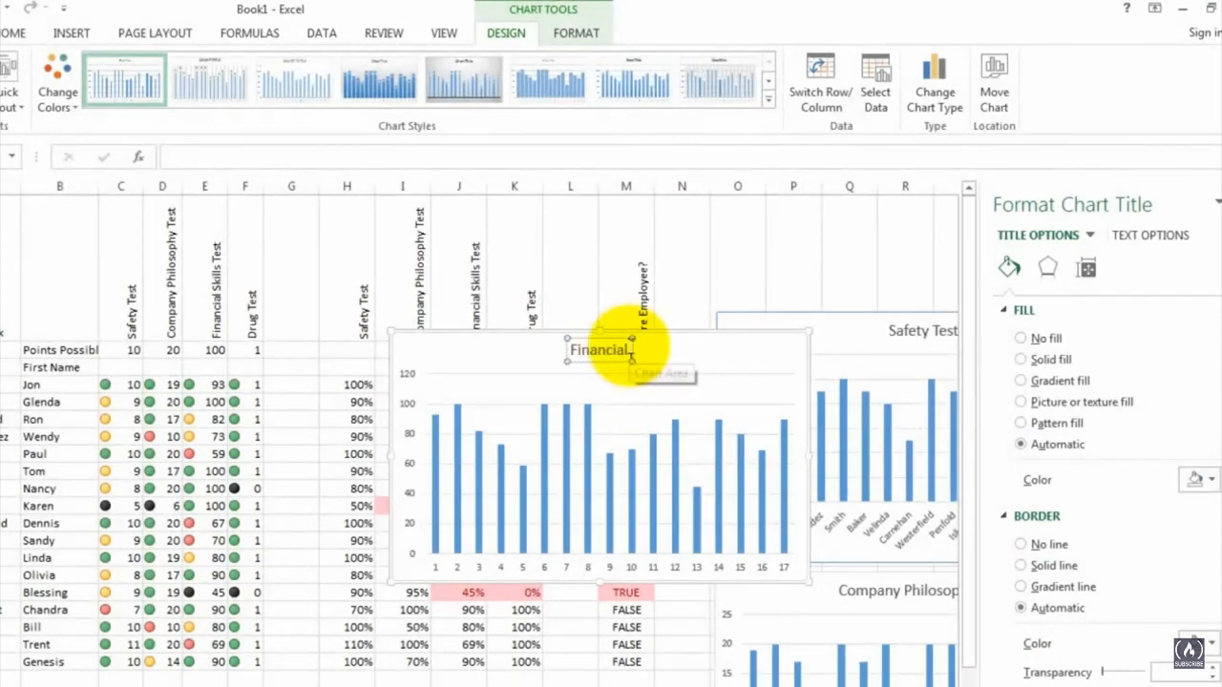
pyautogui.write(' Skills Test')
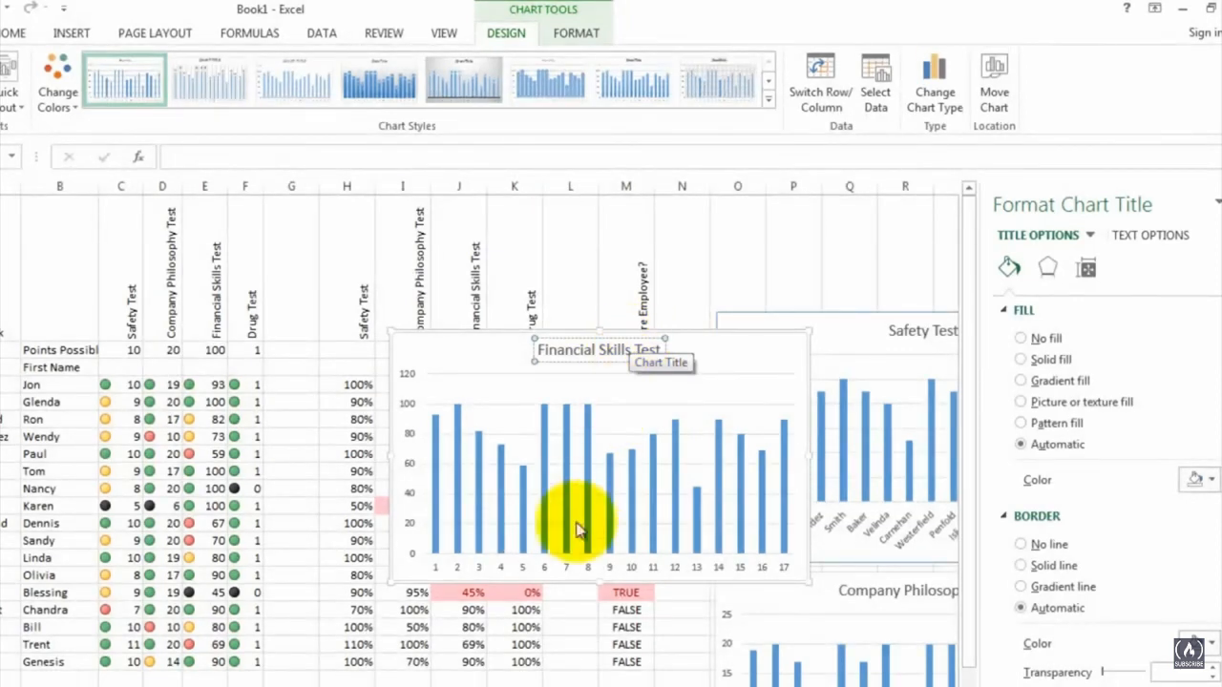
# Set the Financial Skills Test chart's horizontal axis labels to the last names in A4:A20 and close the chart formatting options
pyautogui.click(566, 565)
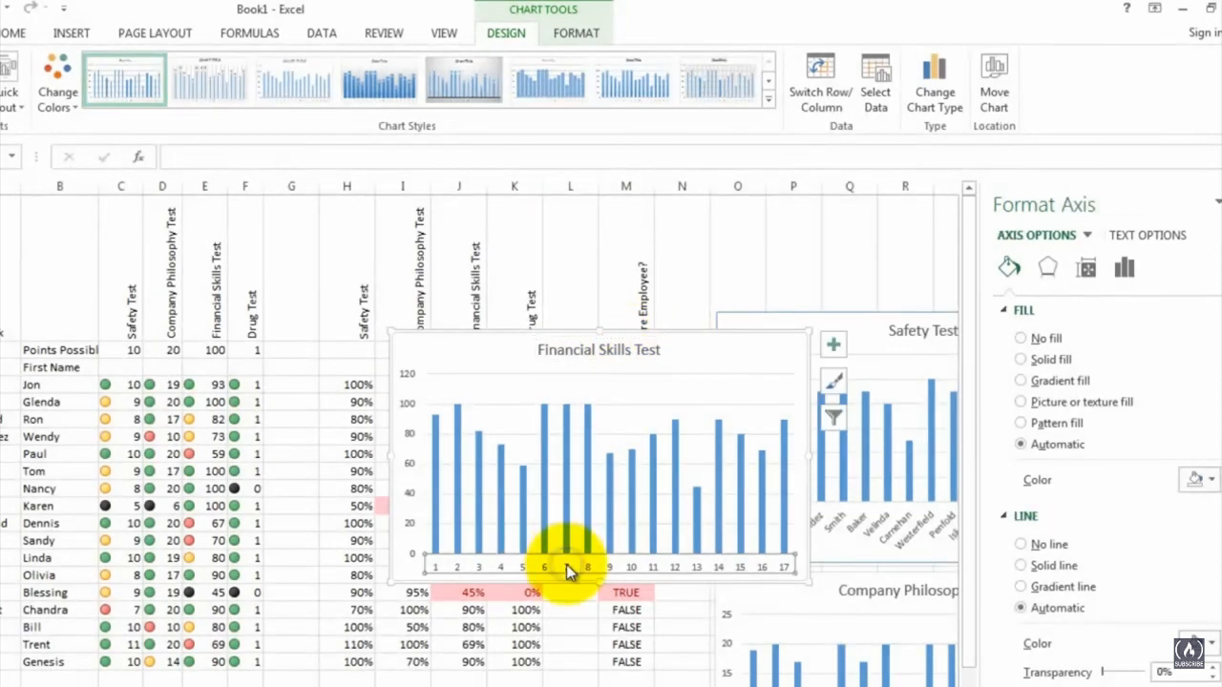
pyautogui.rightClick(566, 564)
pyautogui.click(623, 457)
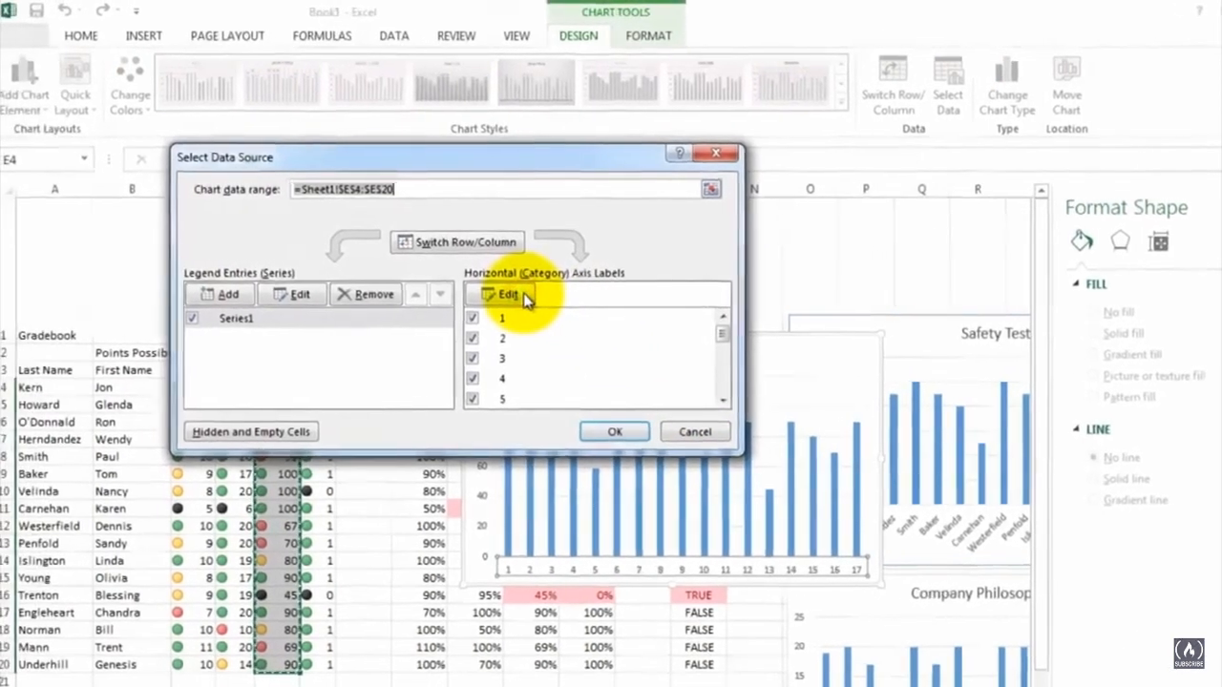
pyautogui.click(450, 291)
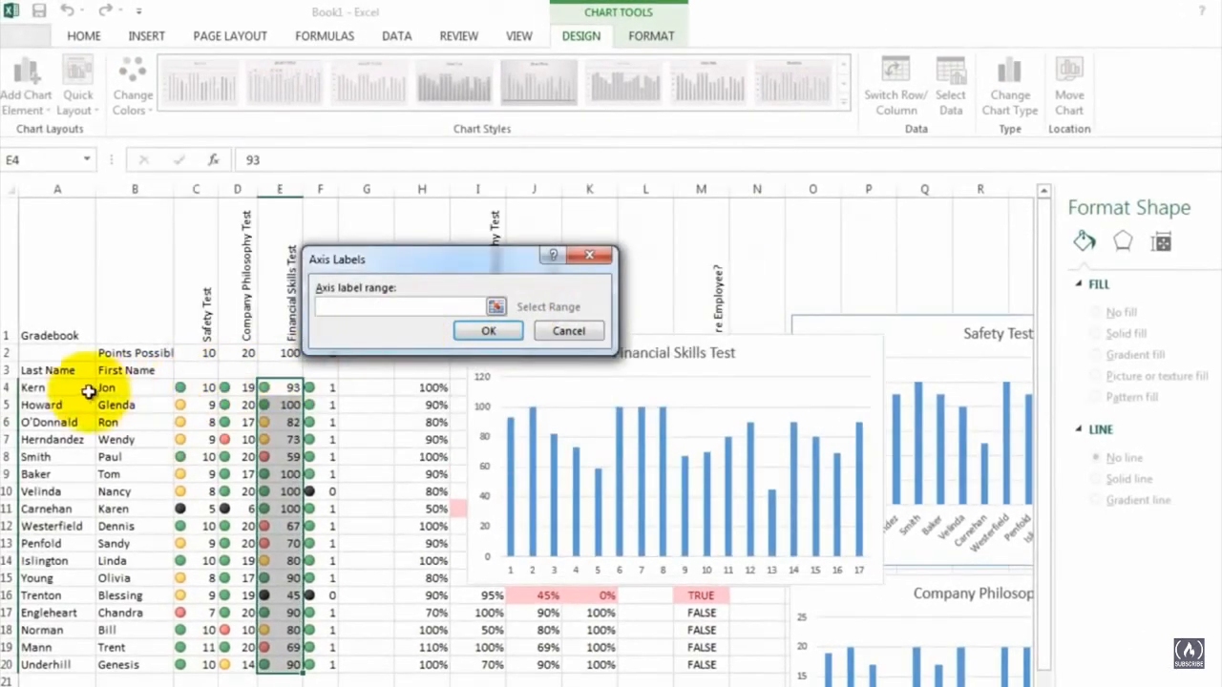
pyautogui.moveTo(43, 387); pyautogui.dragTo(28, 664)
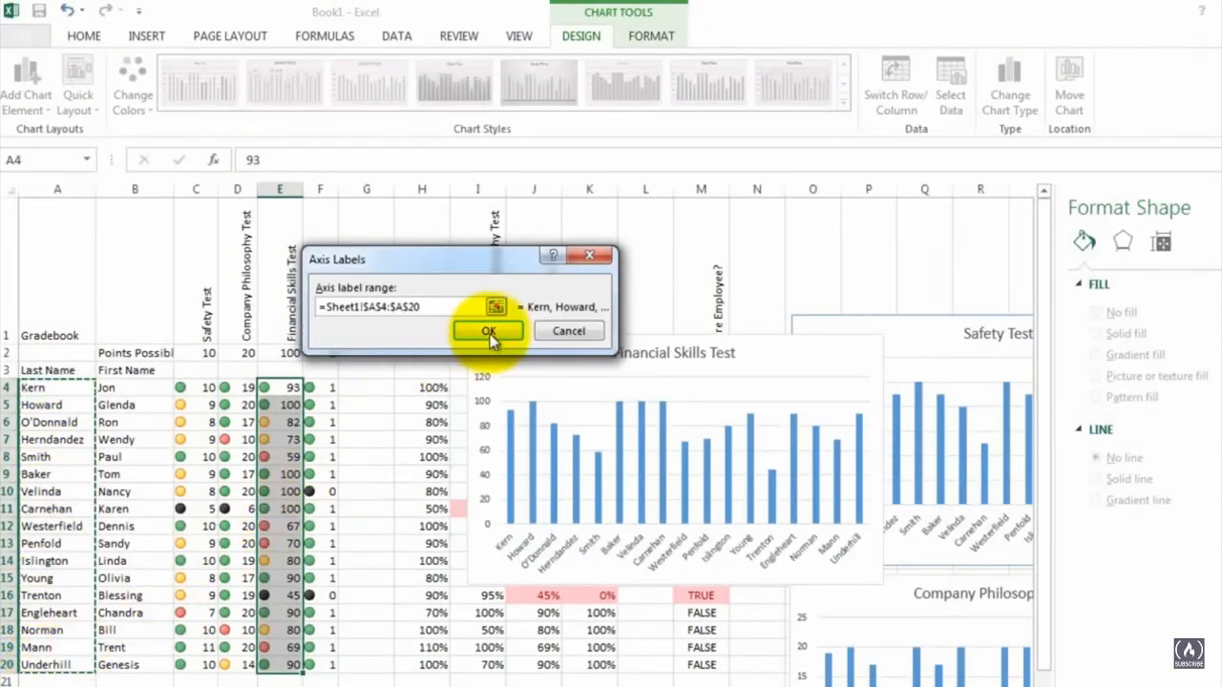
pyautogui.click(491, 331)
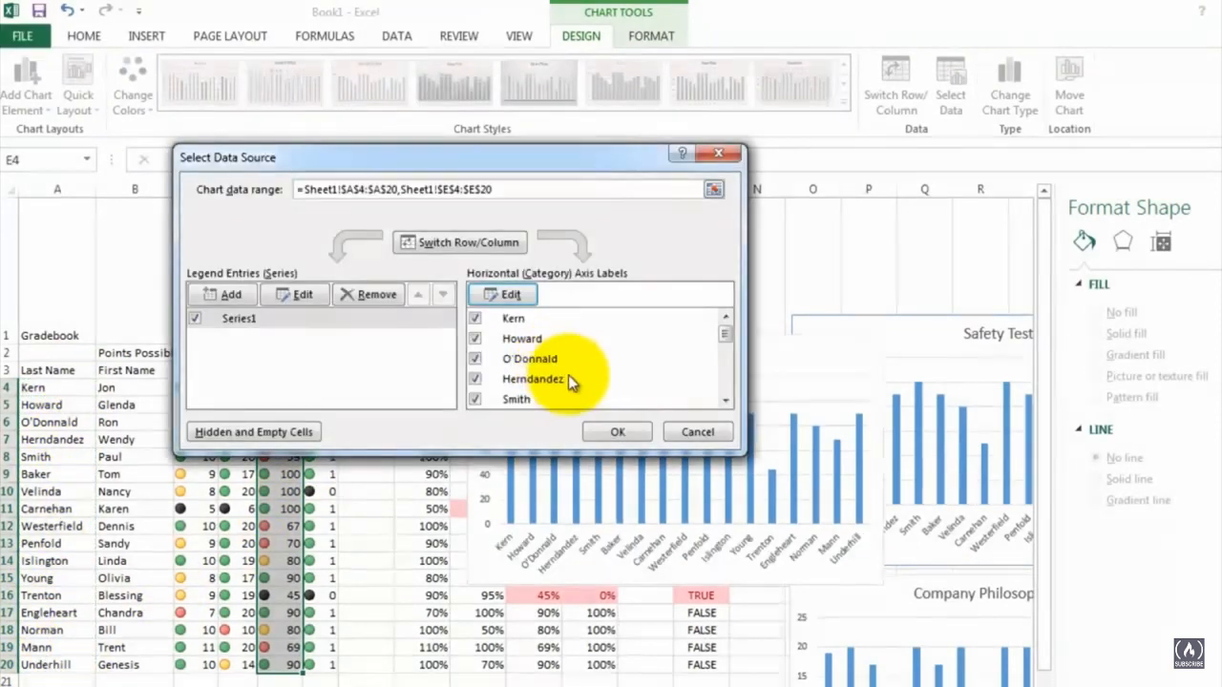
pyautogui.click(616, 431)
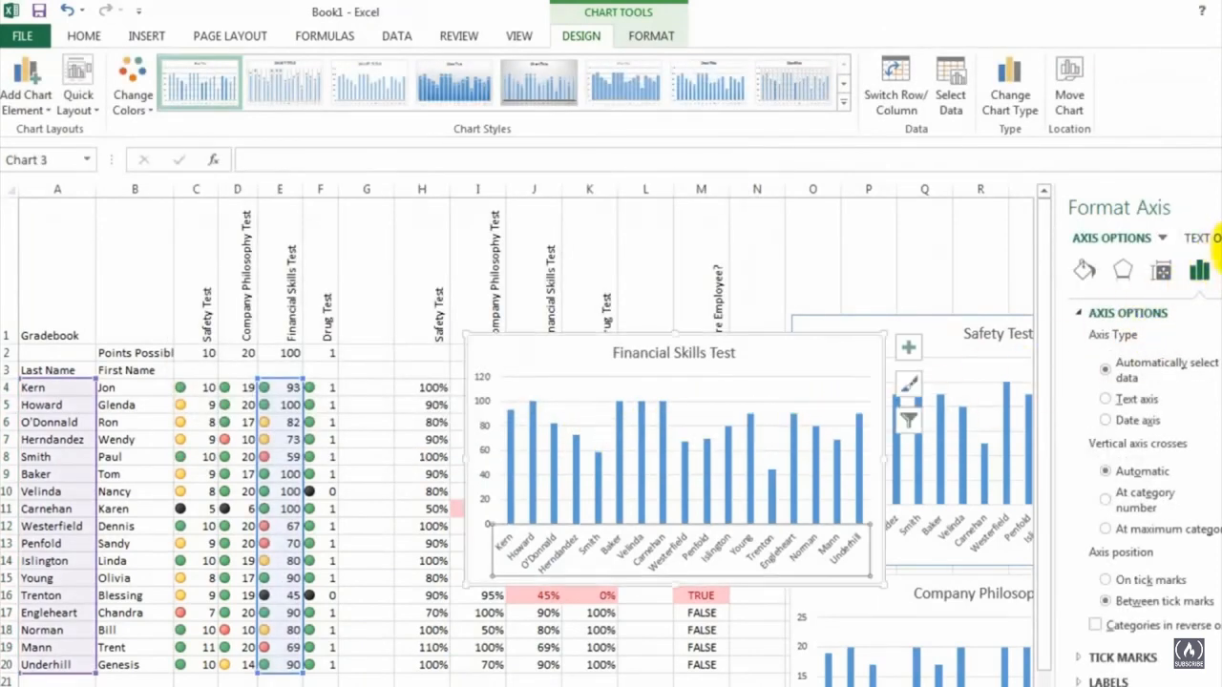
pyautogui.click(1217, 214)
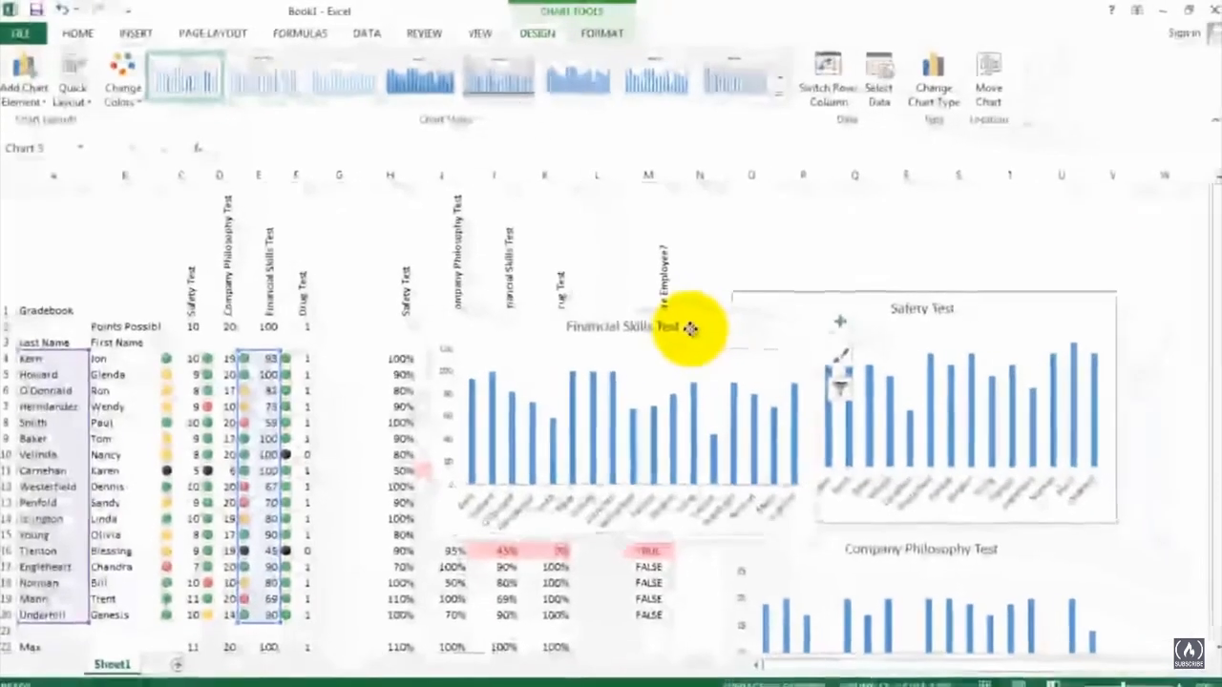
# Place the Financial Skills Test chart directly below the Company Philosophy Test chart, aligned with it, and deselect it
pyautogui.moveTo(690, 328); pyautogui.dragTo(970, 628)
pyautogui.moveTo(1215, 470); pyautogui.dragTo(1217, 515)
pyautogui.moveTo(900, 499); pyautogui.dragTo(811, 607)
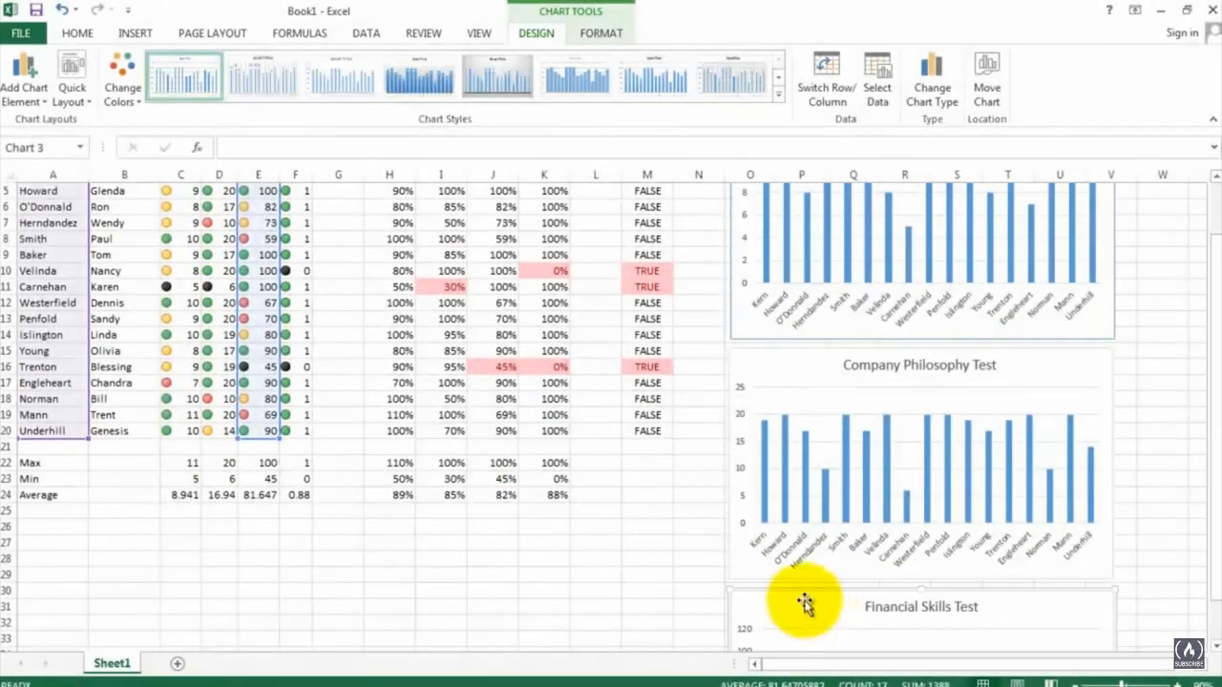
pyautogui.click(703, 539)
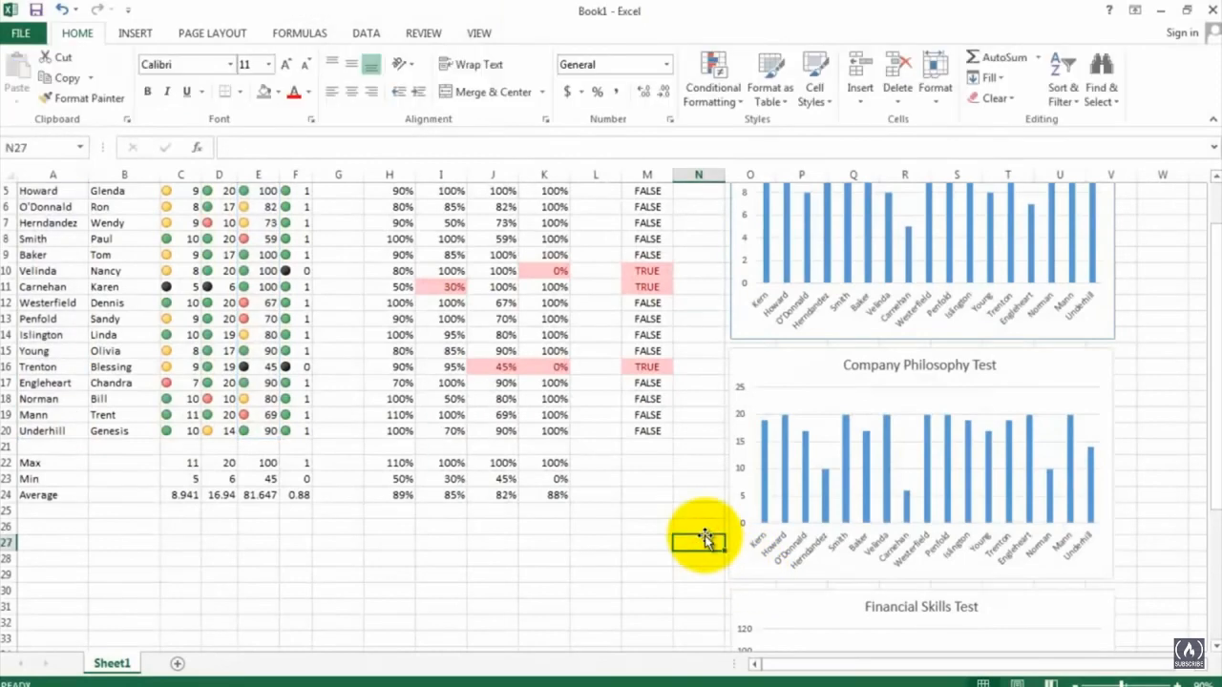
pyautogui.click(661, 478)
# Open the print preview of the gradebook and switch the page to Landscape Orientation
pyautogui.scroll(2, 664, 472)
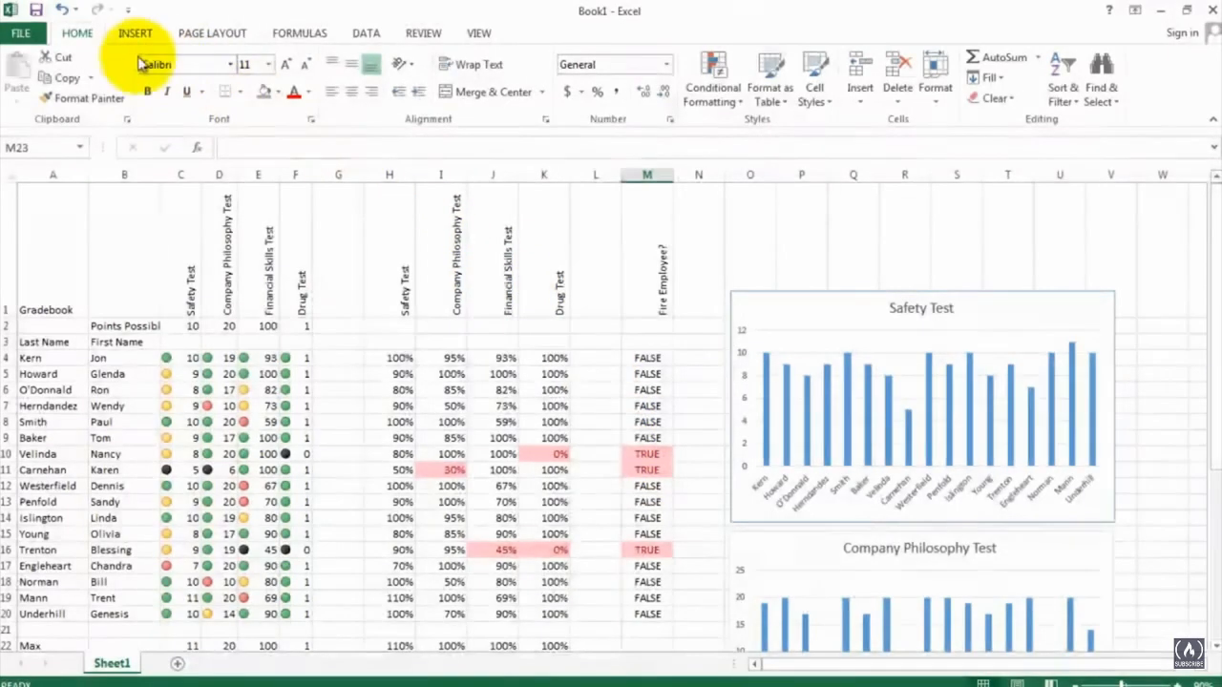
pyautogui.click(21, 32)
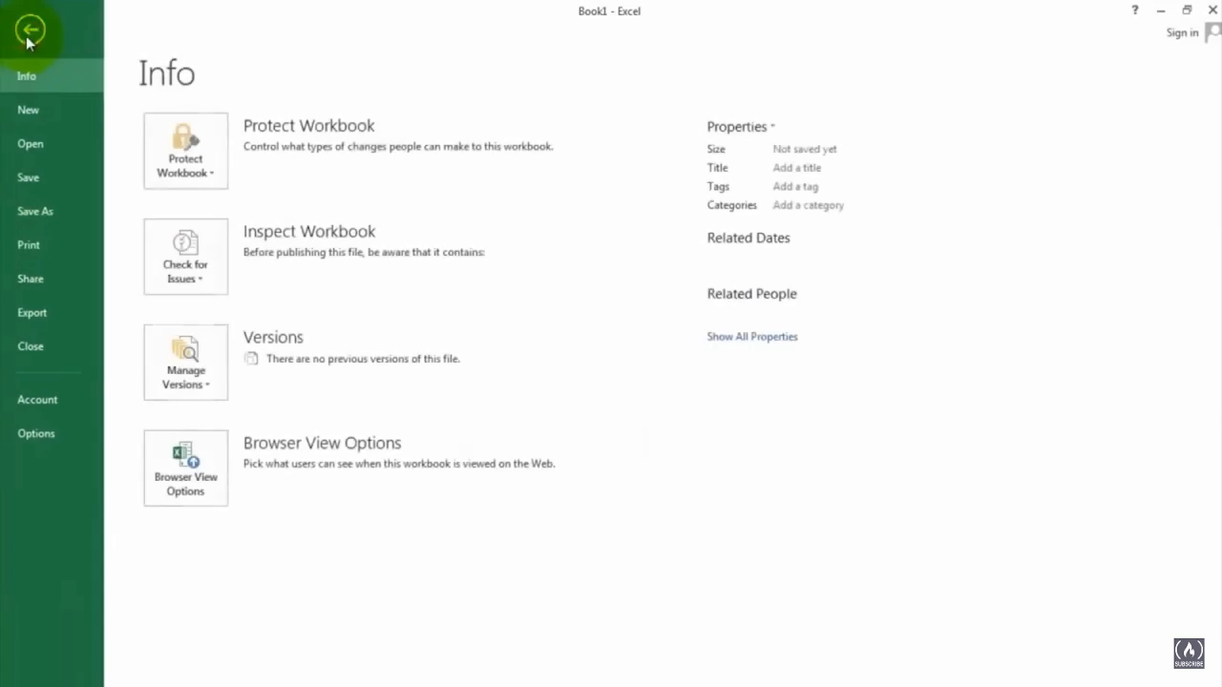
pyautogui.click(25, 245)
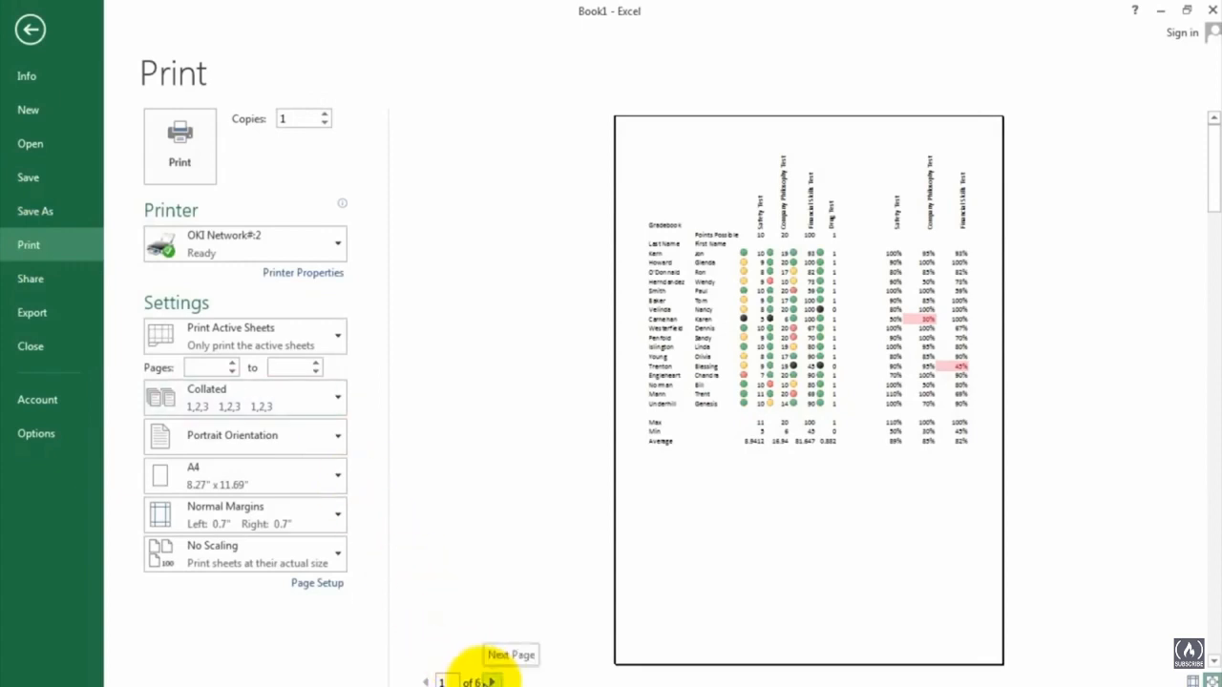
pyautogui.click(291, 445)
pyautogui.click(250, 515)
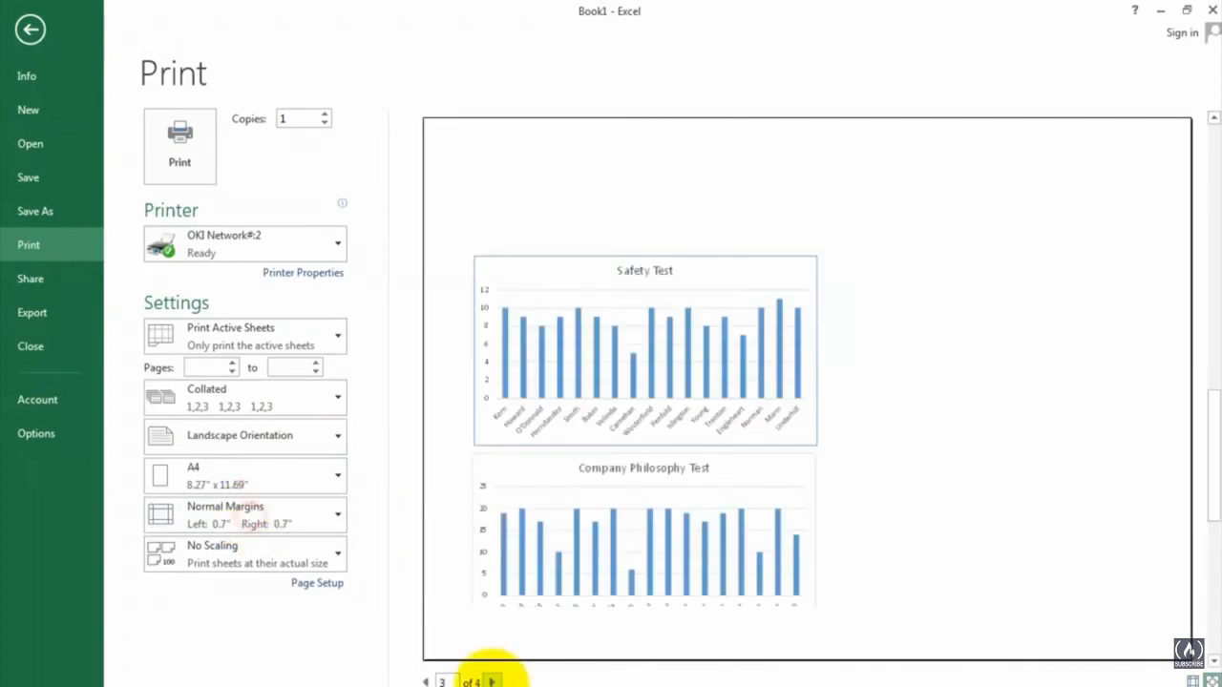
# Return to the first preview page and set the print scaling to Fit Sheet on One Page
pyautogui.click(425, 682)
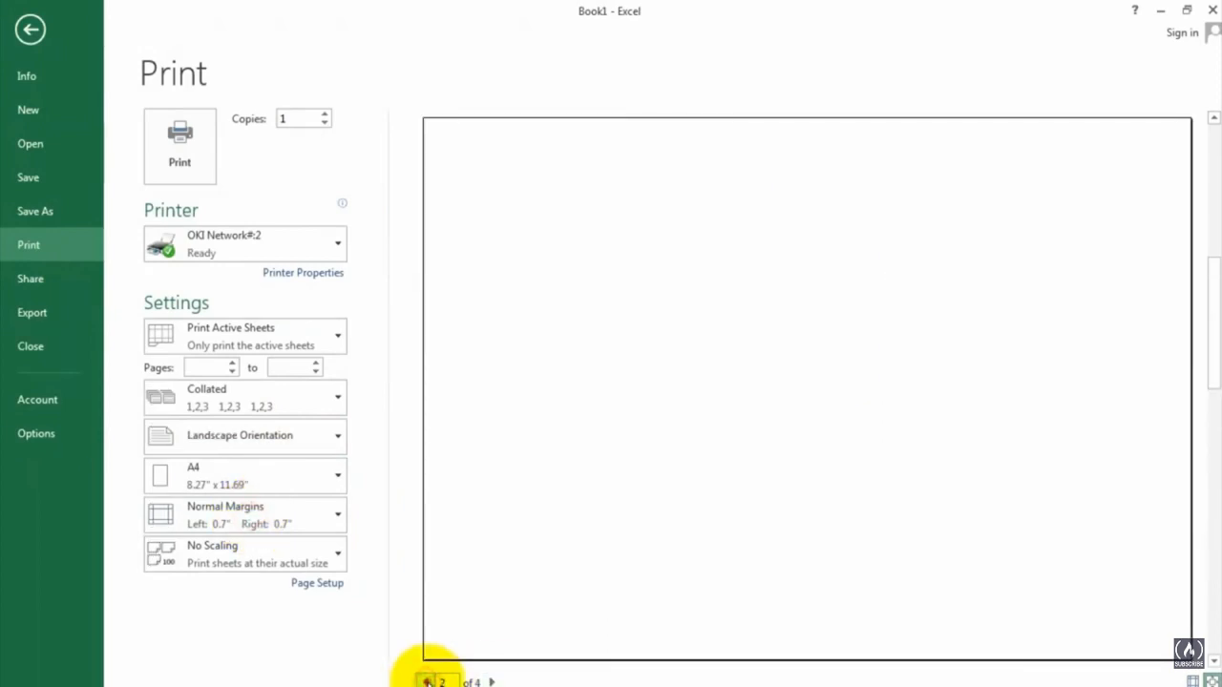
pyautogui.click(427, 682)
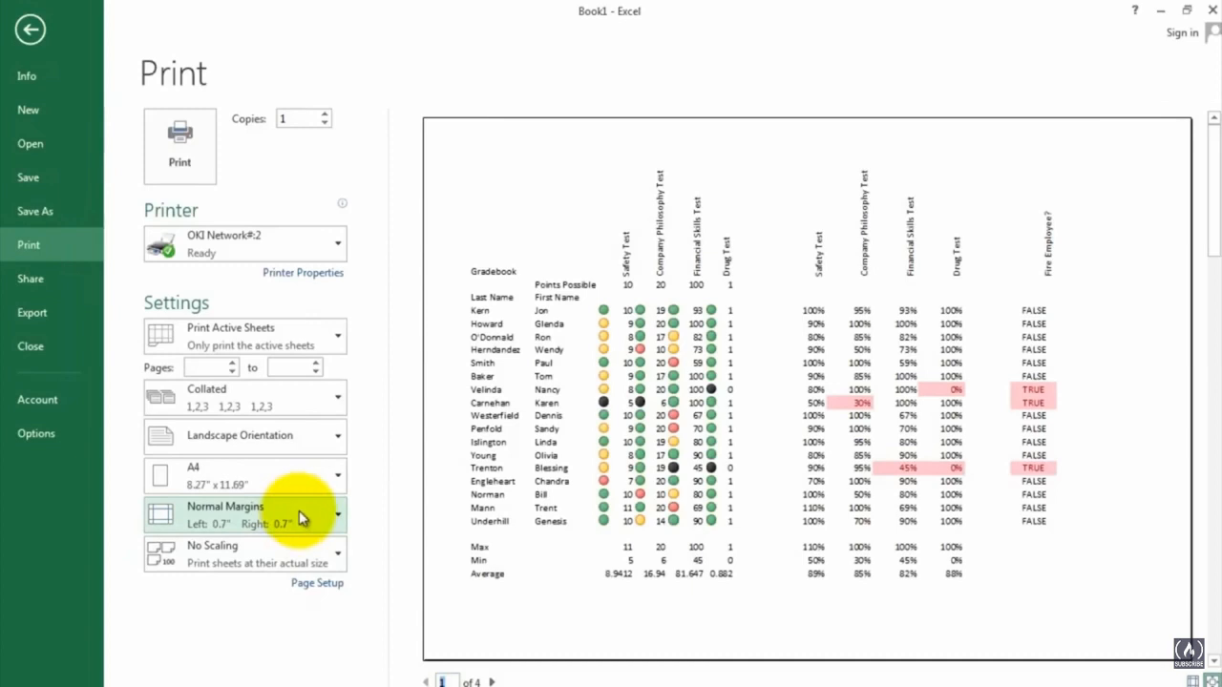
pyautogui.click(316, 563)
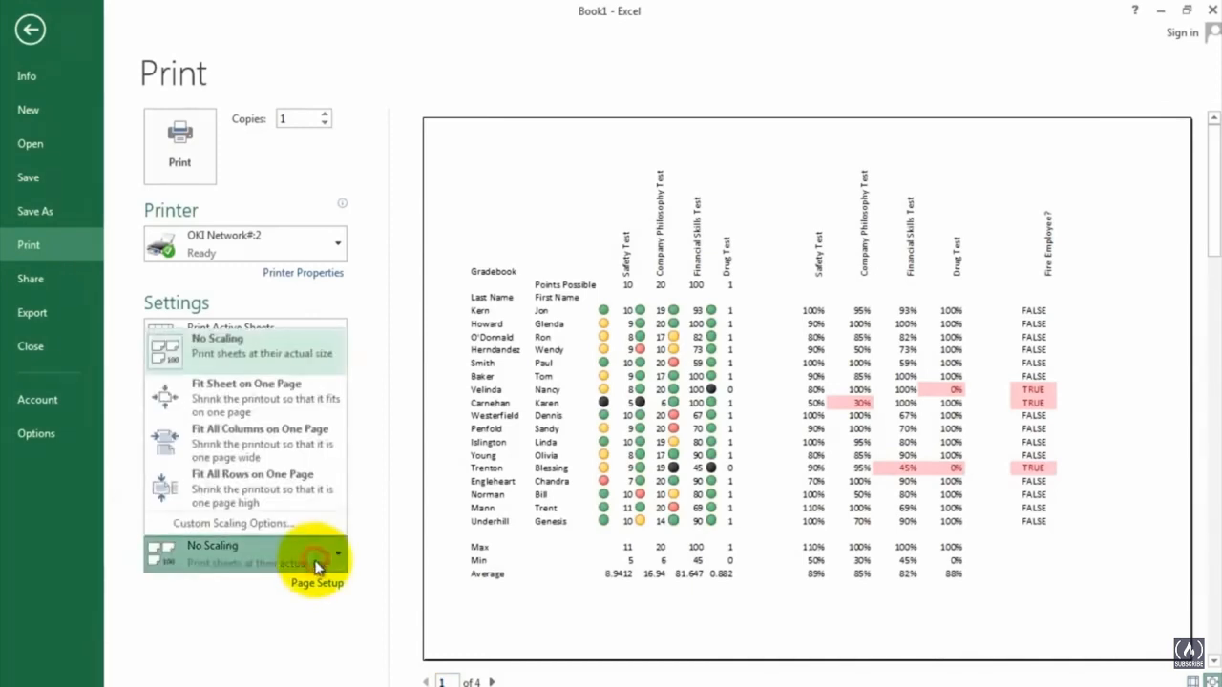
pyautogui.click(300, 395)
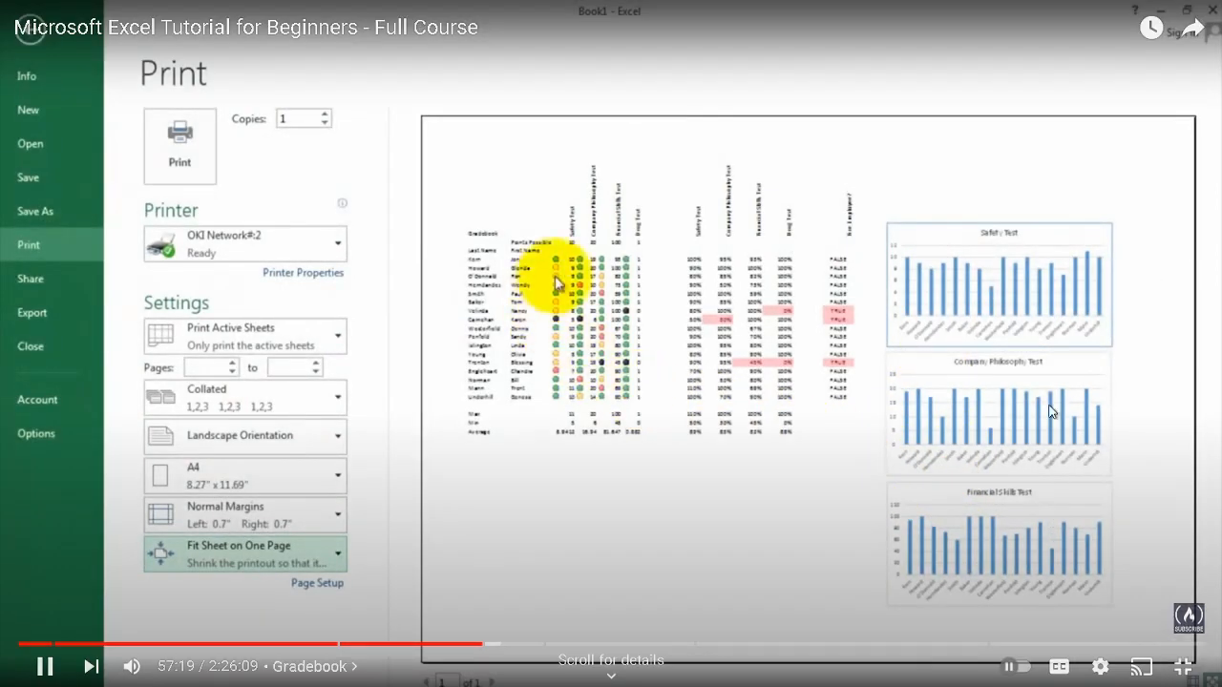
pyautogui.click(873, 381)
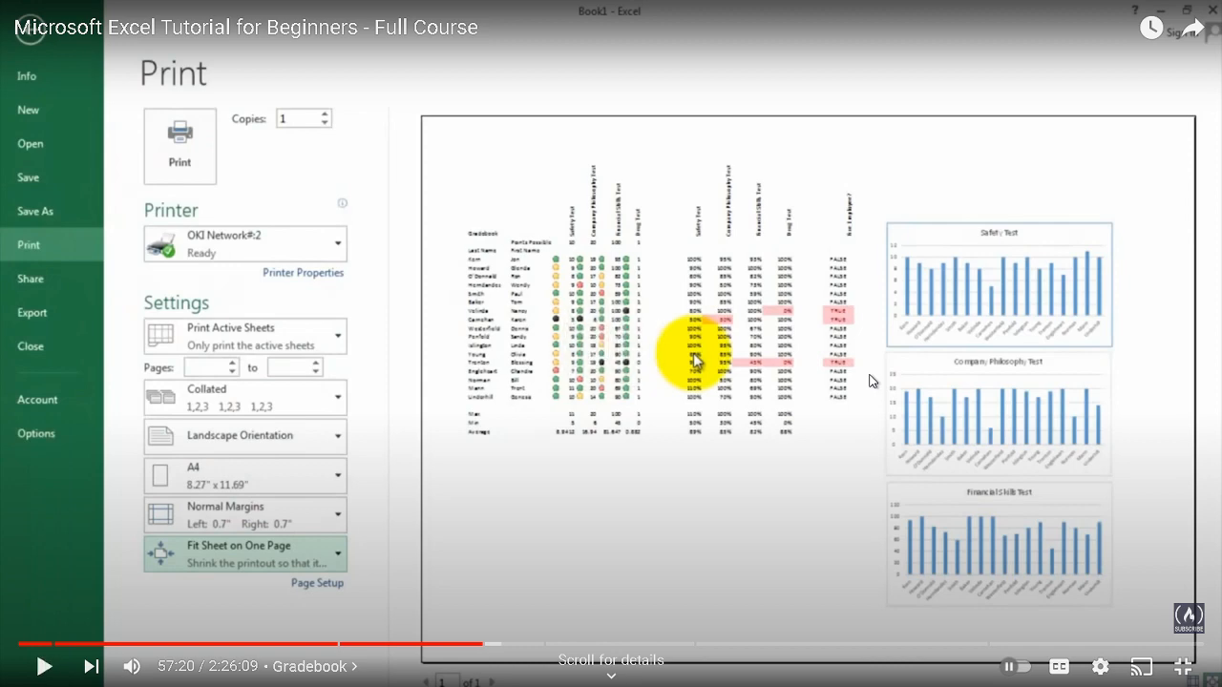
pyautogui.press('Escape')
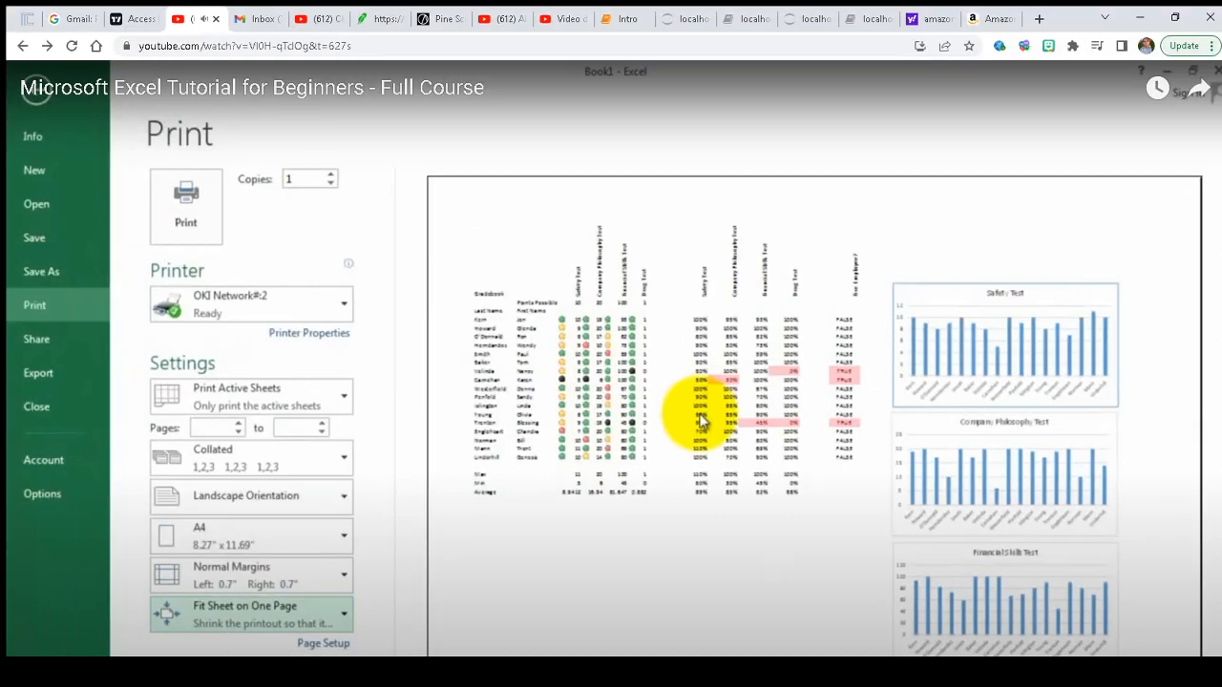